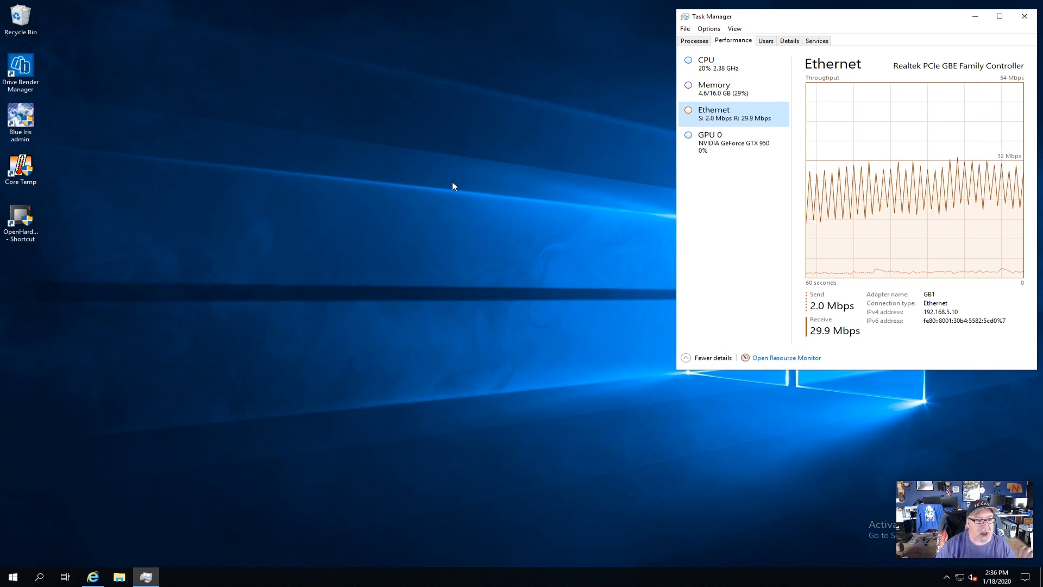
Check the CPU performance graphs and the running processes' resource use in Task Manager
left_click(736, 67)
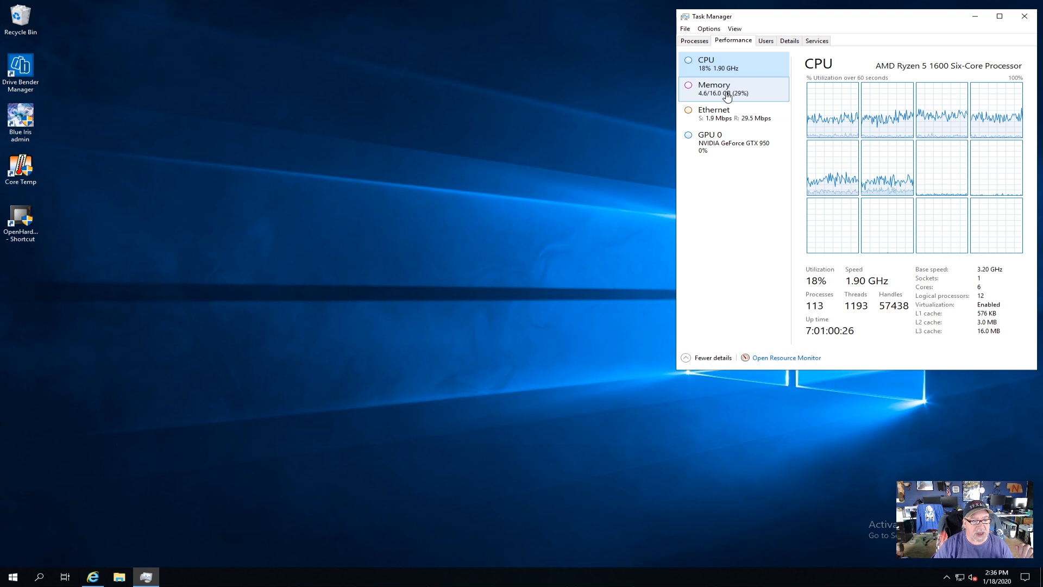
left_click(695, 41)
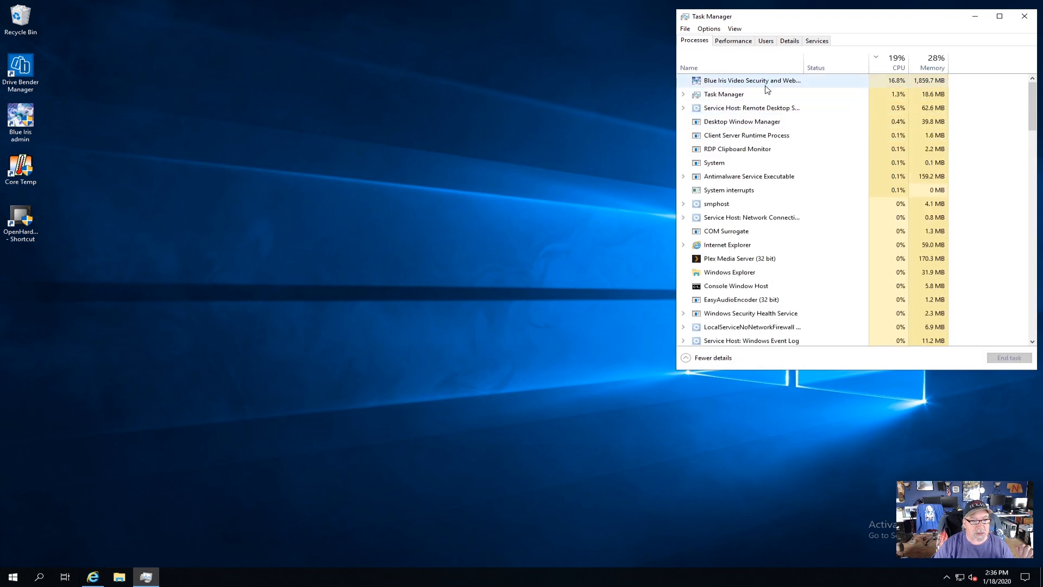
left_click(722, 41)
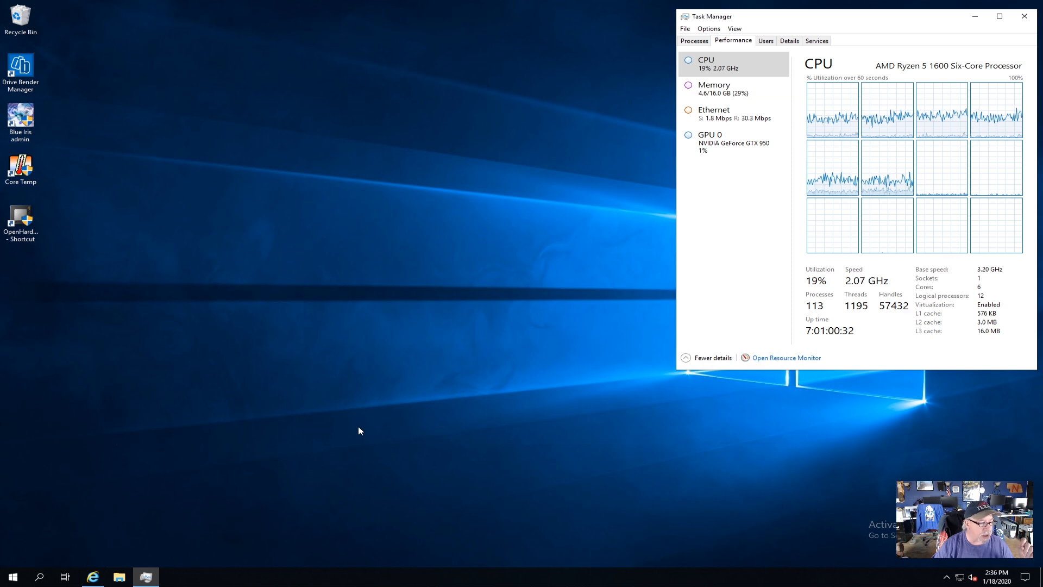
Switch to Internet Explorer, download the Emby Server installer for Windows, and open its download folder, closing the browser
left_click(93, 577)
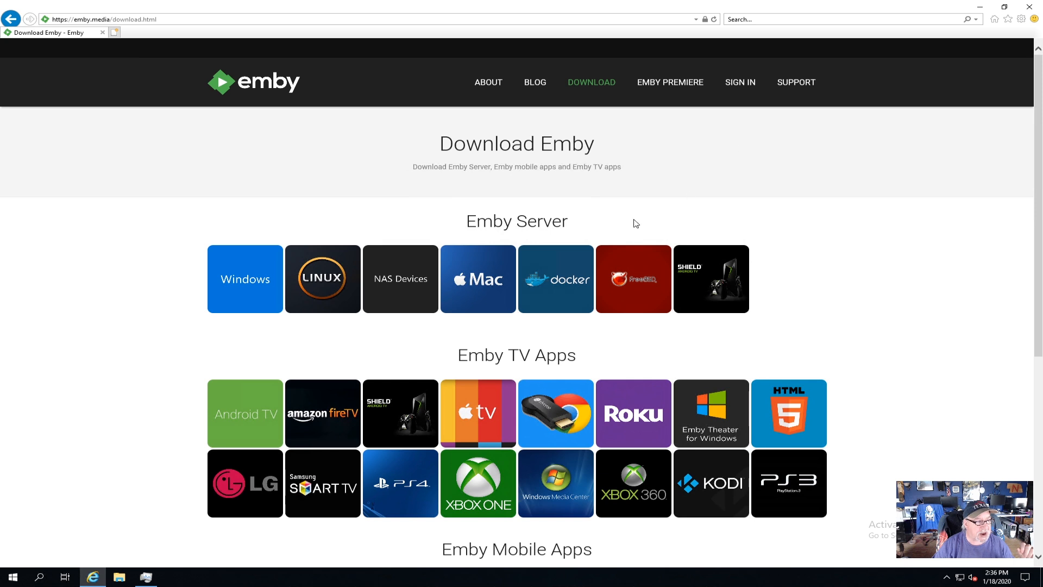
left_click(245, 278)
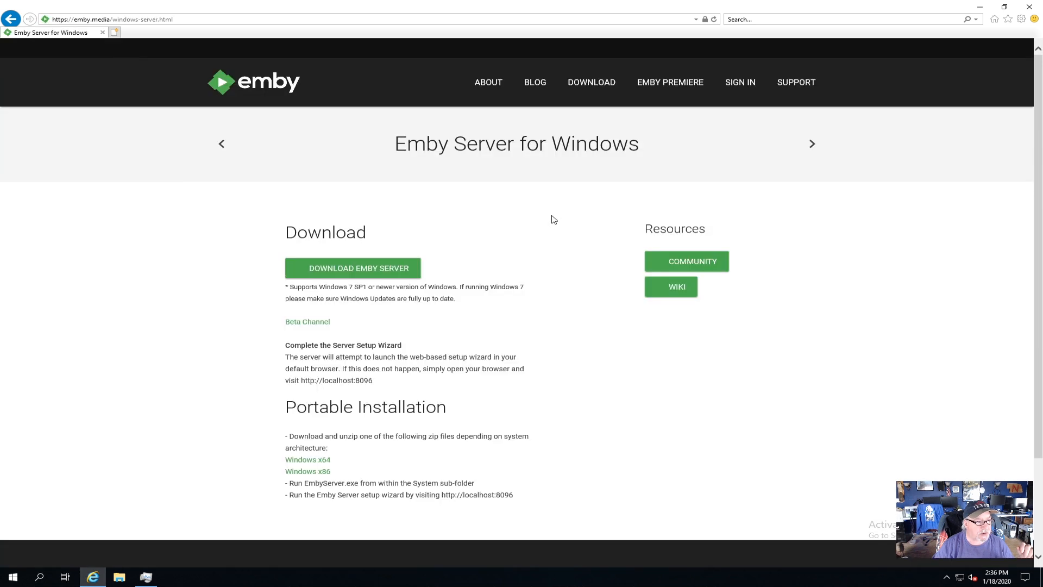
left_click(374, 272)
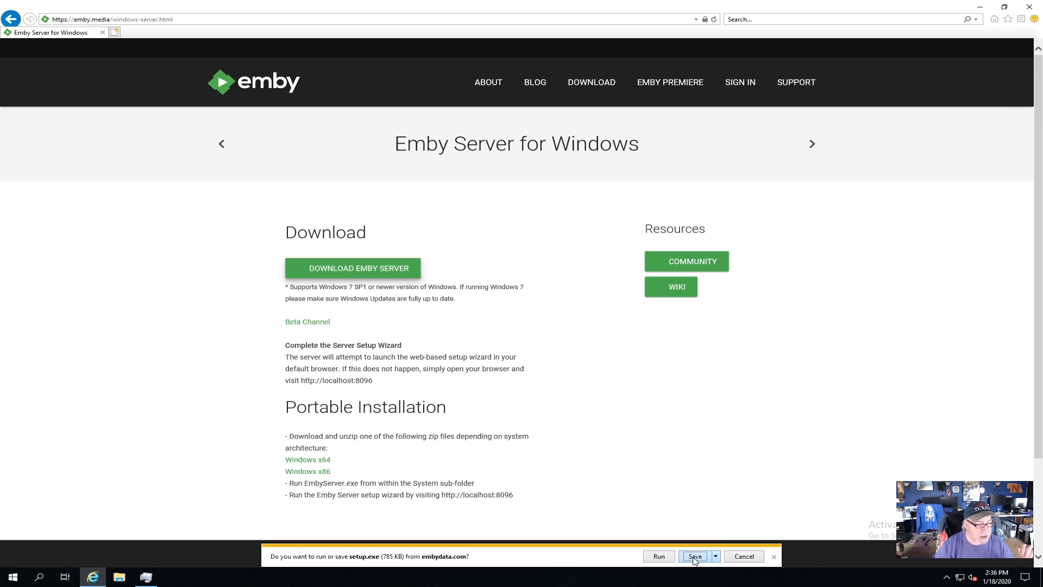
left_click(695, 556)
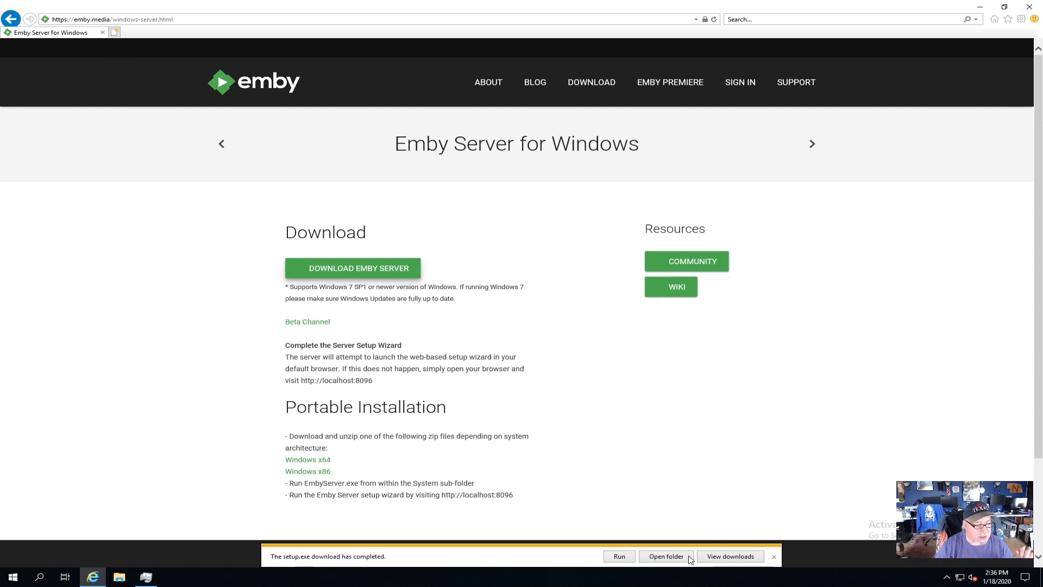
left_click(670, 558)
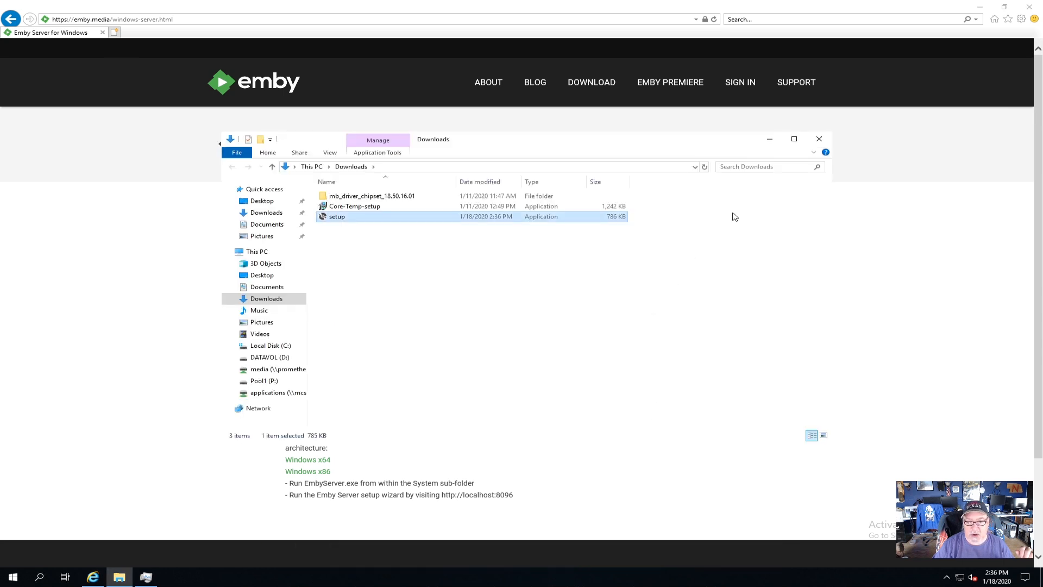
left_click(1029, 7)
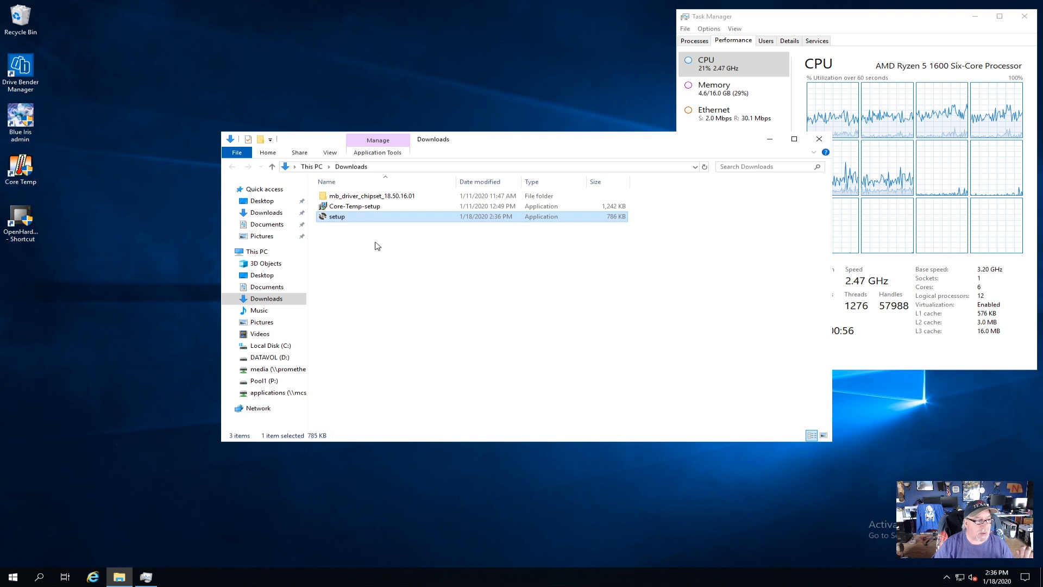
Run the downloaded Emby setup file, allow it to make changes to the device, and close the Downloads folder
double_click(338, 218)
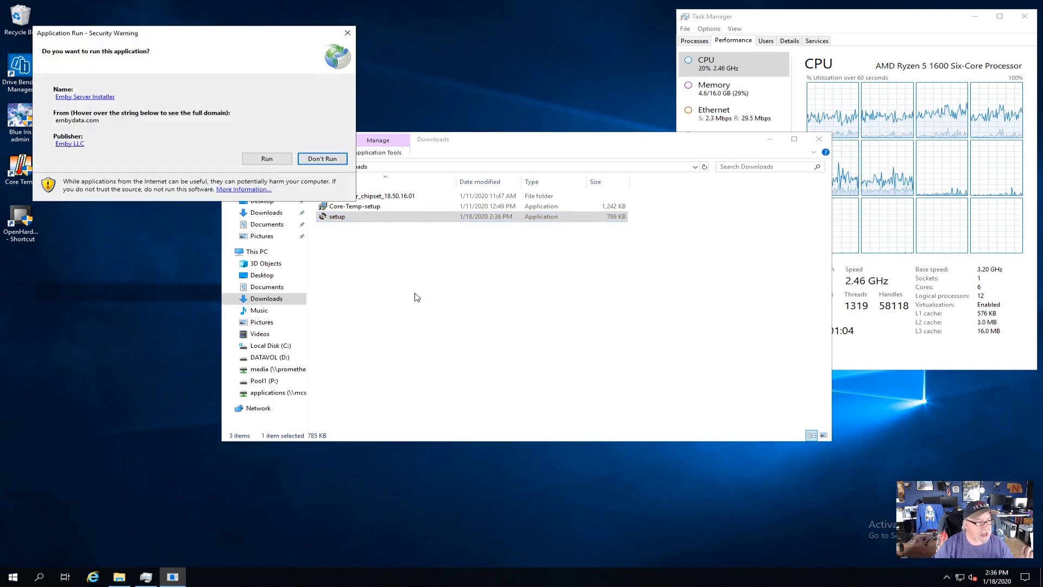
left_click(267, 158)
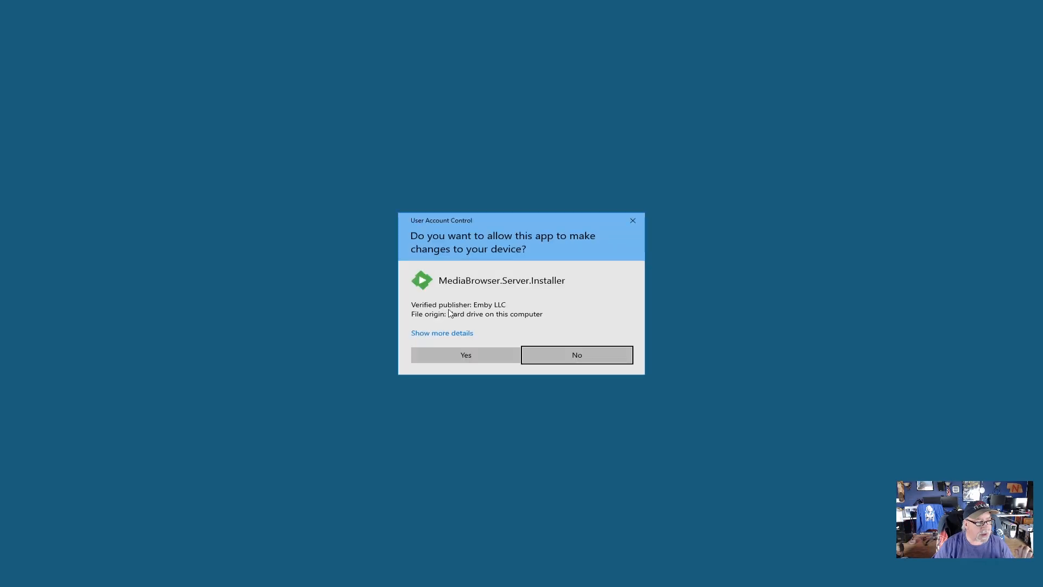
left_click(481, 356)
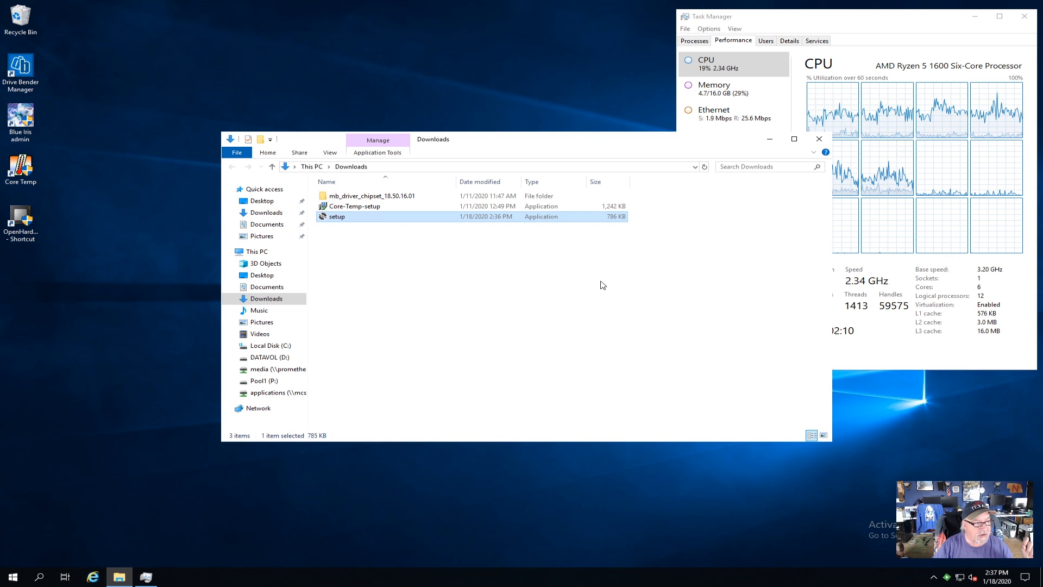
left_click(820, 140)
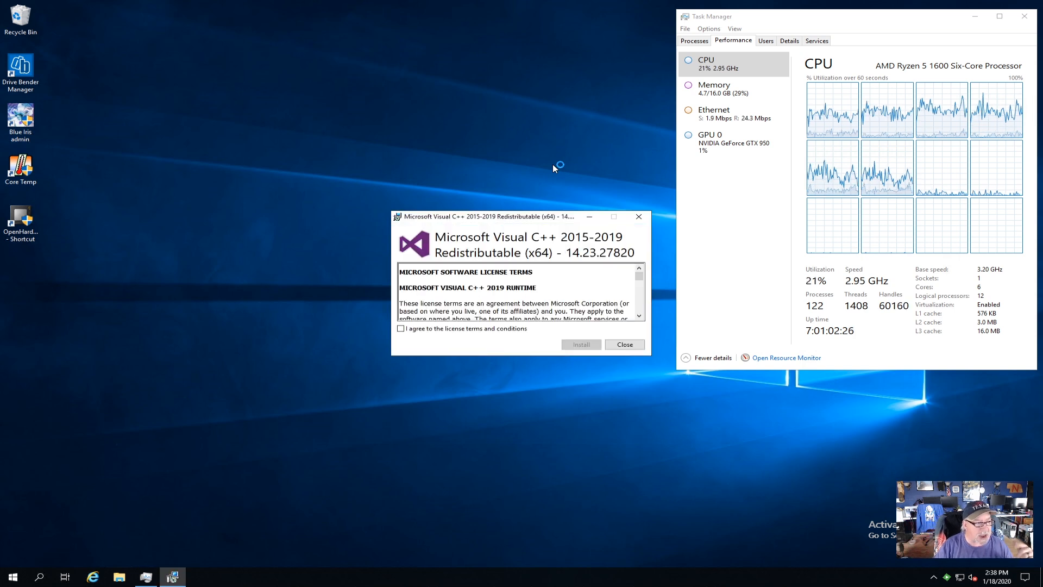
Accept the license terms and install the Microsoft Visual C++ 2015-2019 Redistributable (x64), closing its installer
left_click(427, 330)
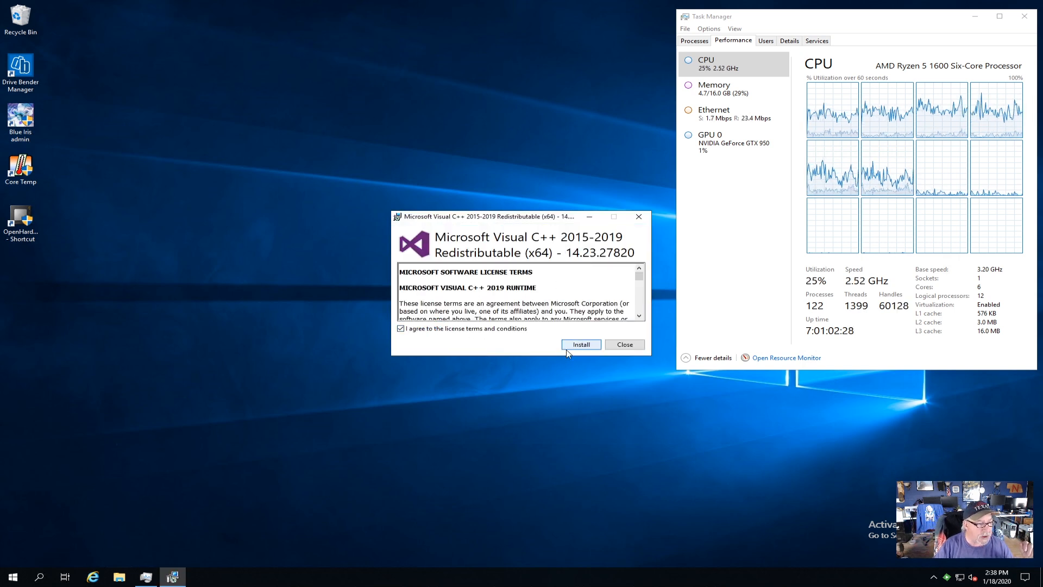
left_click(580, 345)
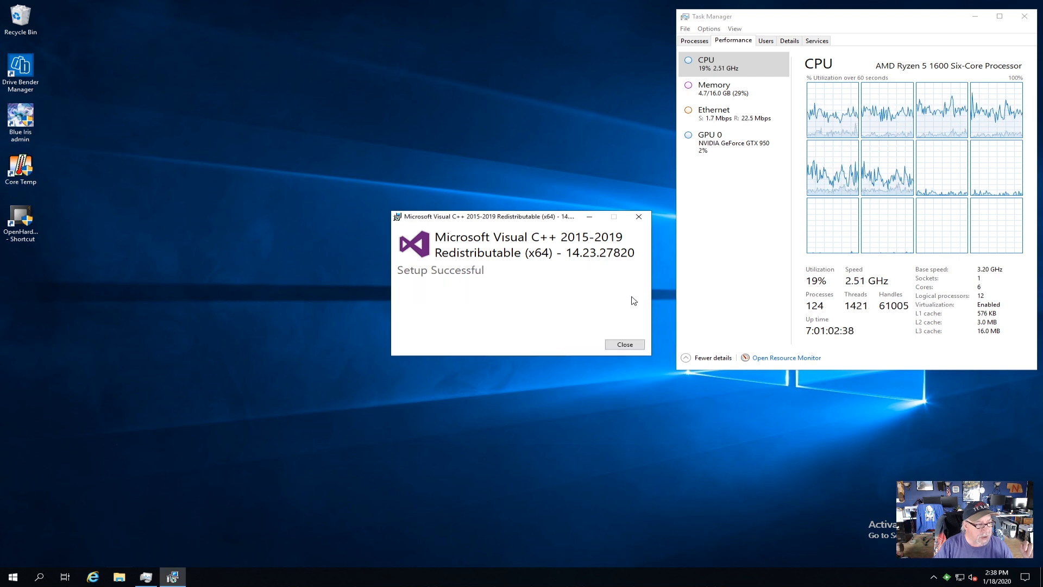
left_click(631, 346)
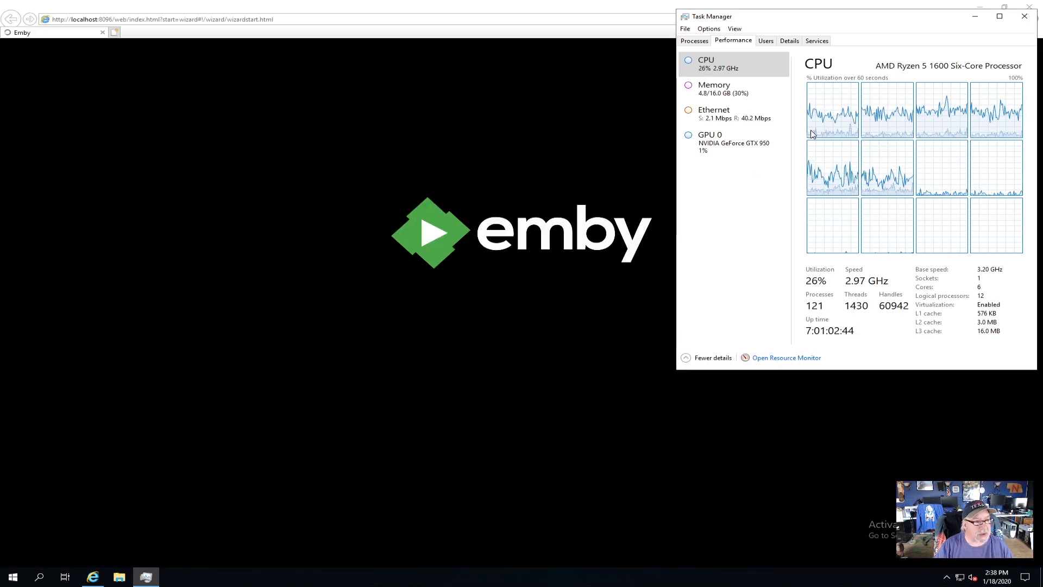
Minimize Task Manager and set the Emby wizard's preferred display language to English (United States), continuing to user creation
left_click(976, 17)
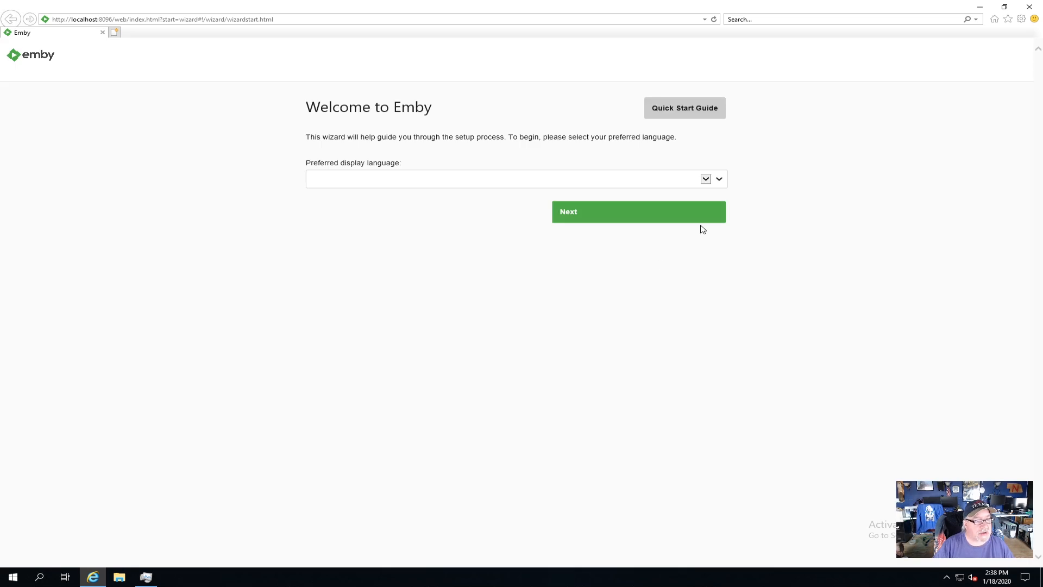
left_click(709, 182)
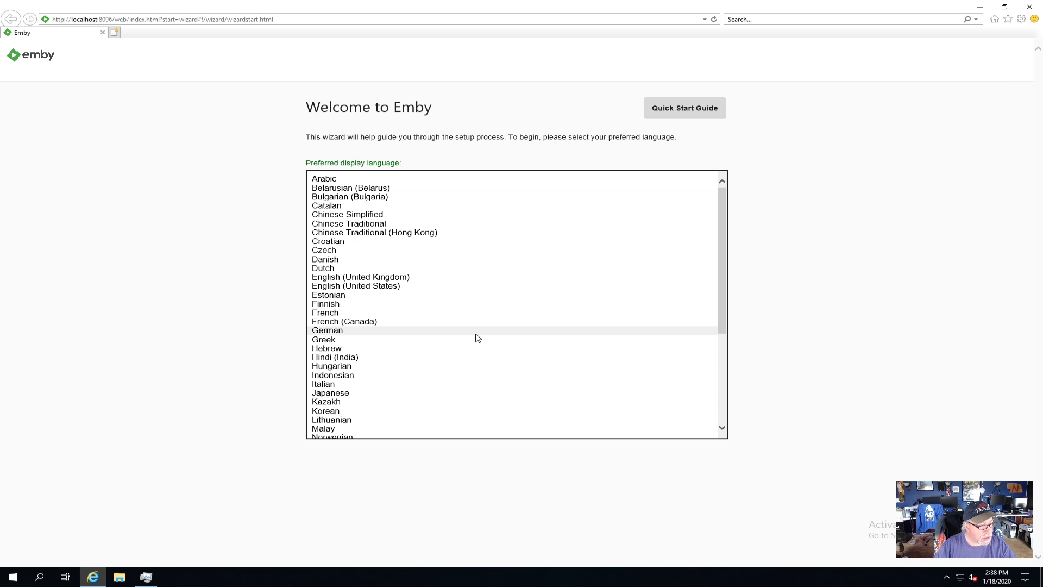
scroll(477, 338, "down", 3)
scroll(477, 338, "up", 3)
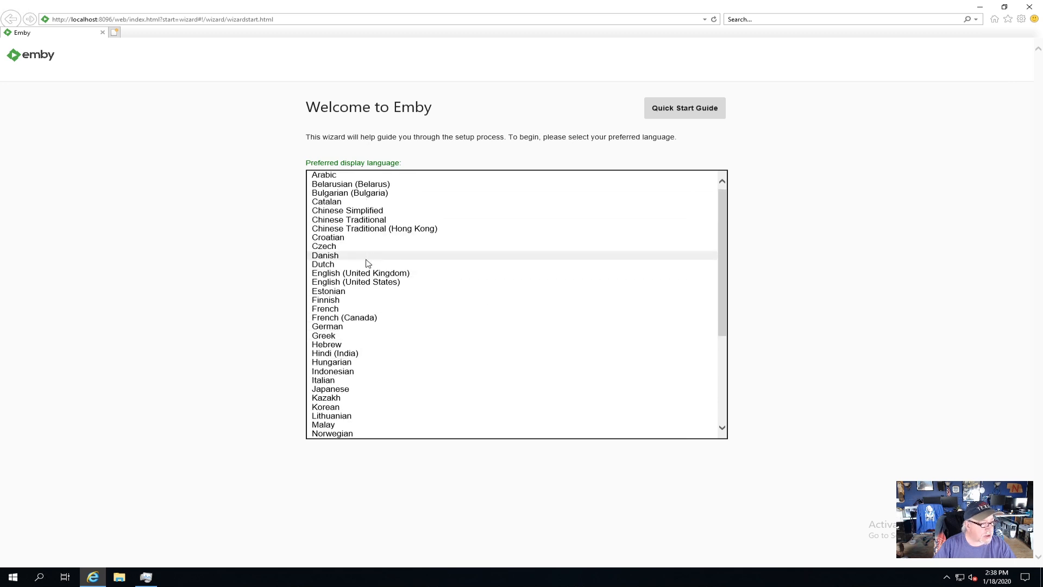
left_click(367, 283)
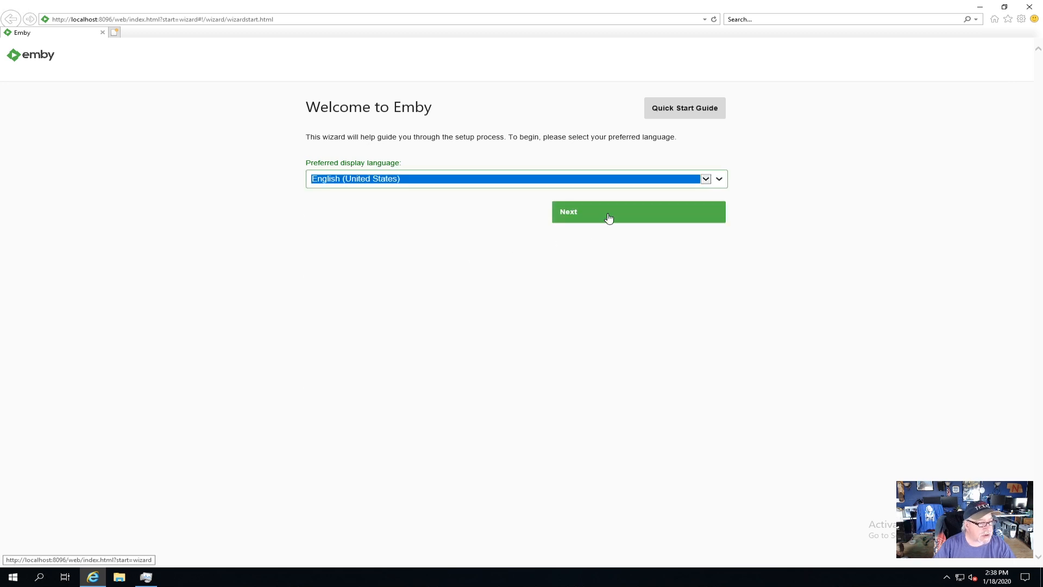
left_click(609, 218)
Create the first Emby user by entering the username, new password and password confirmation, without linking an Emby Connect account
left_click(356, 175)
key("BackSpace")
key("Tab")
type("********")
key("Tab")
type("********")
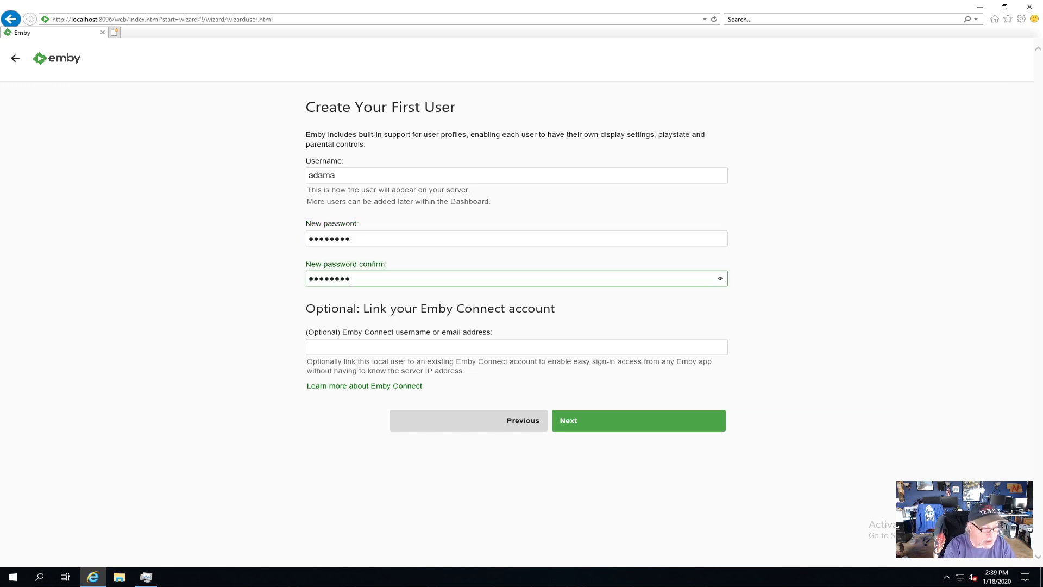
left_click(598, 427)
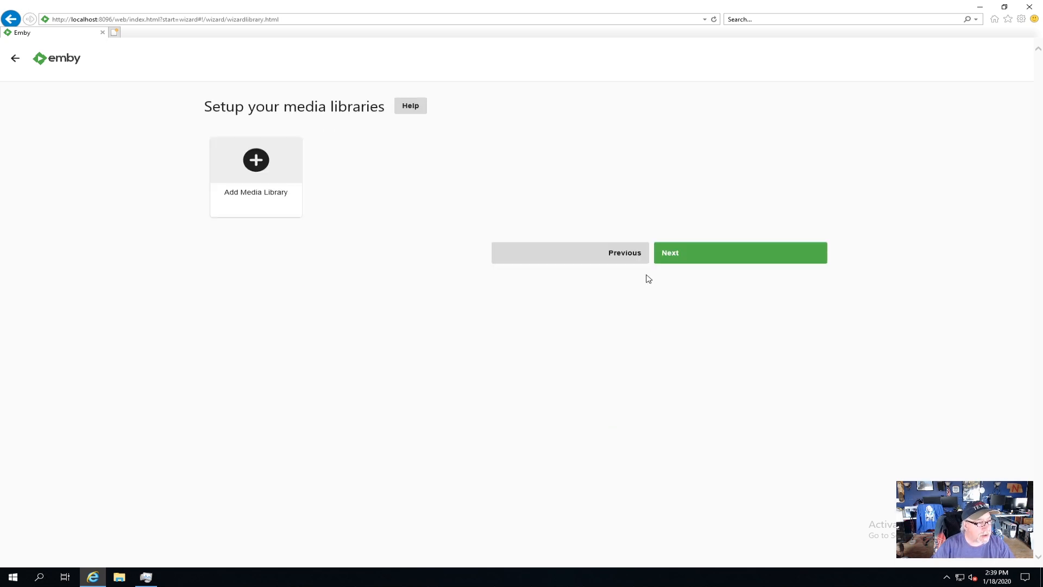
Leave the media library and metadata language pages at their defaults, and disable remote connections and automatic port mapping
left_click(686, 255)
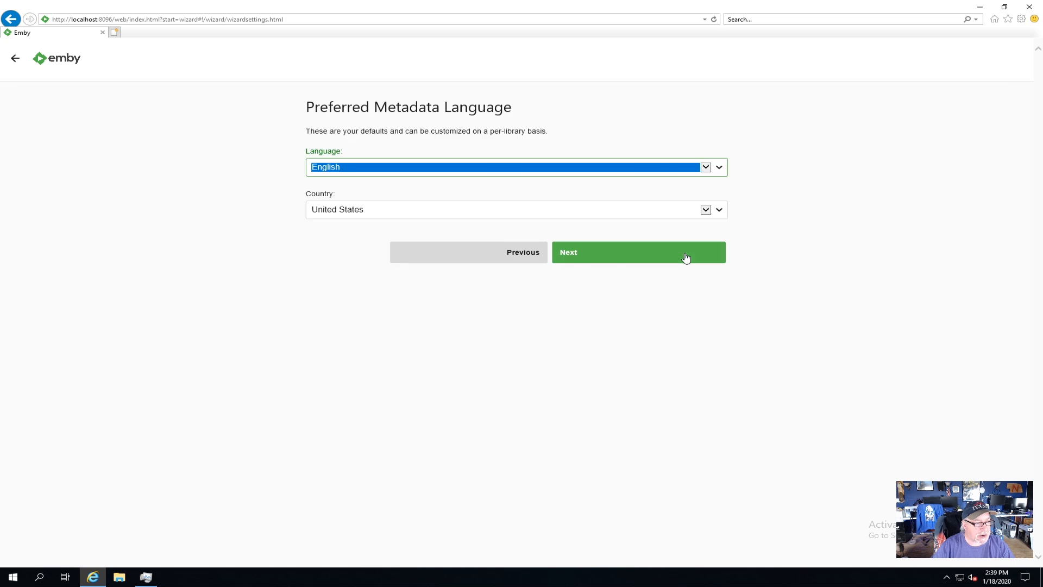
left_click(577, 255)
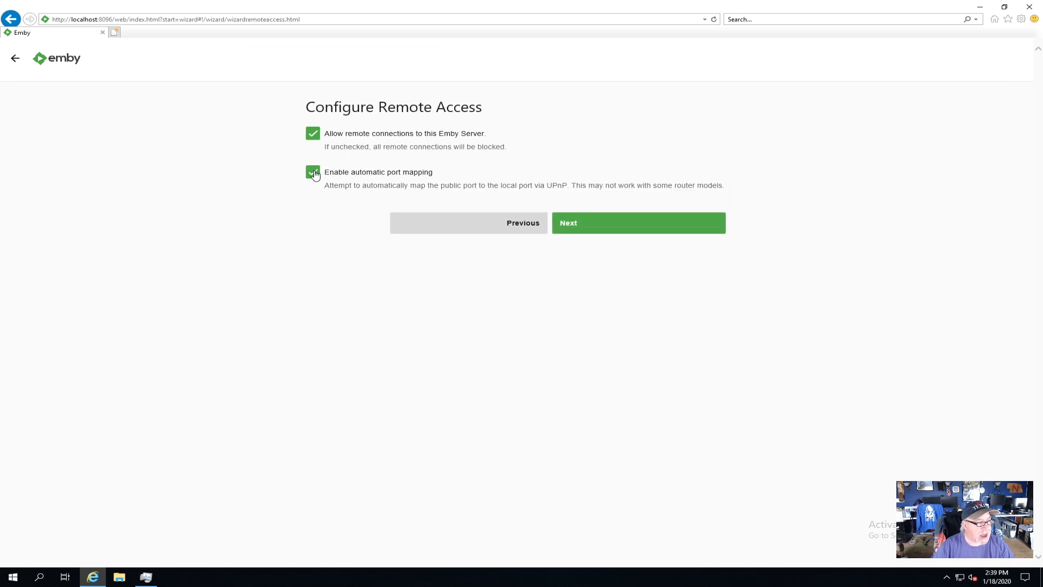
left_click(314, 135)
left_click(314, 173)
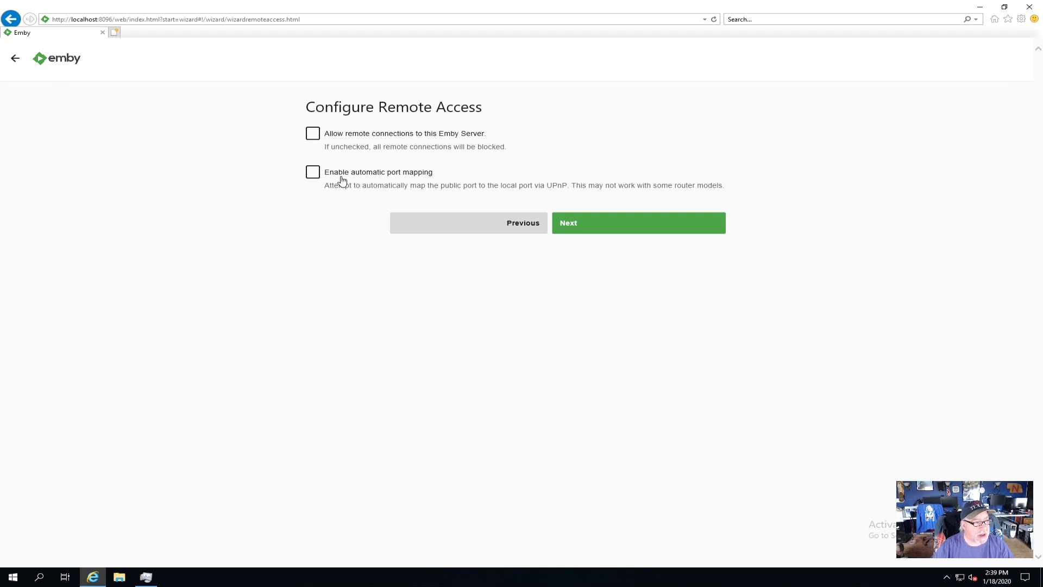
left_click(576, 226)
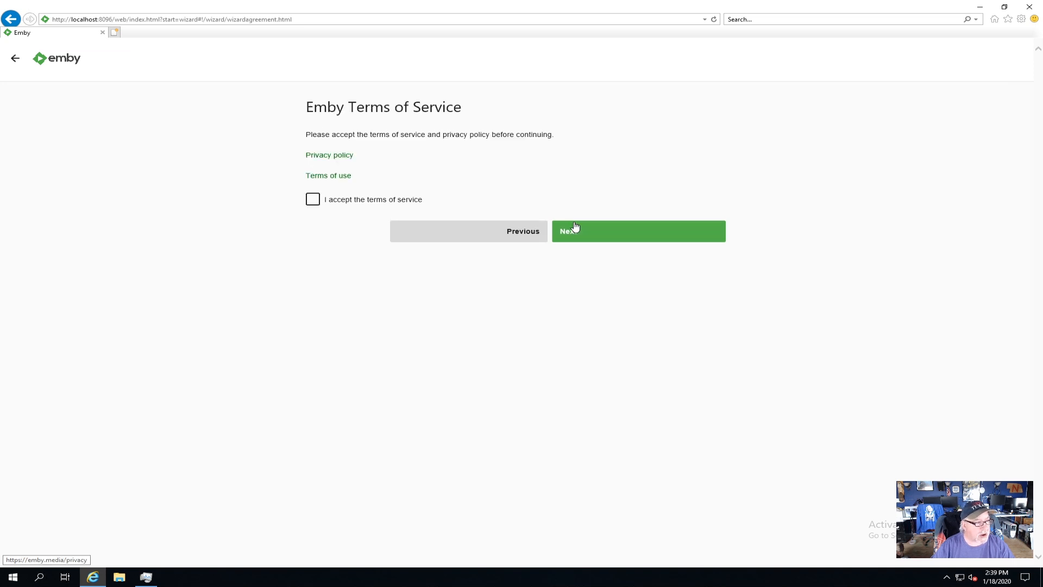
Accept the Emby terms of service and finish the setup wizard
left_click(312, 199)
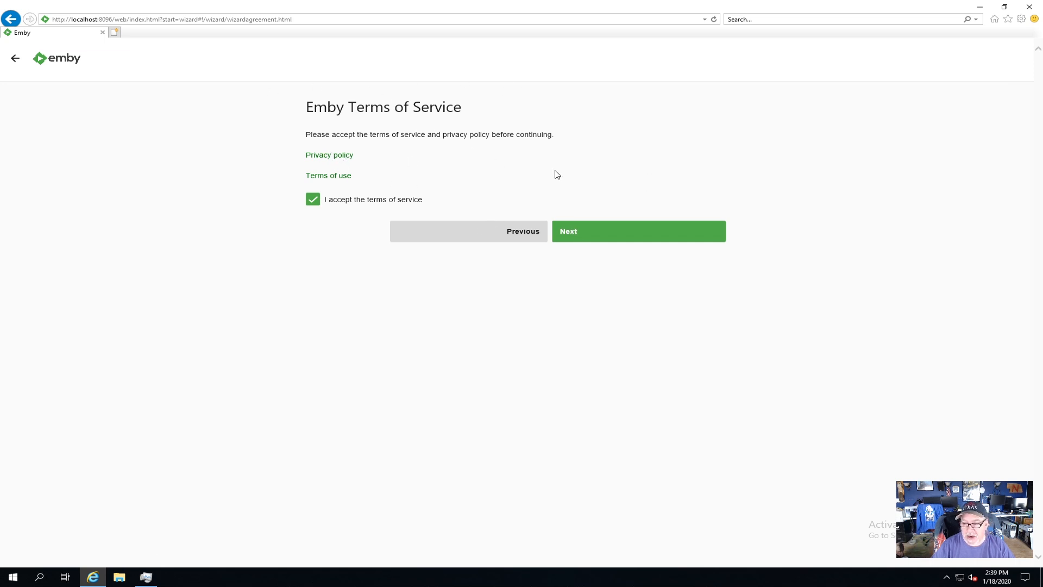
left_click(563, 234)
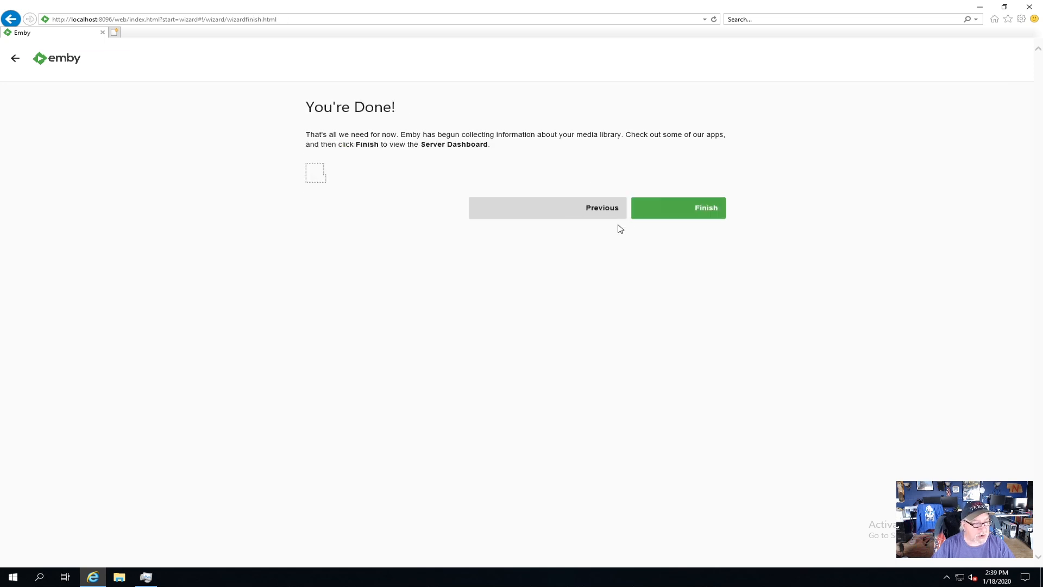
left_click(701, 213)
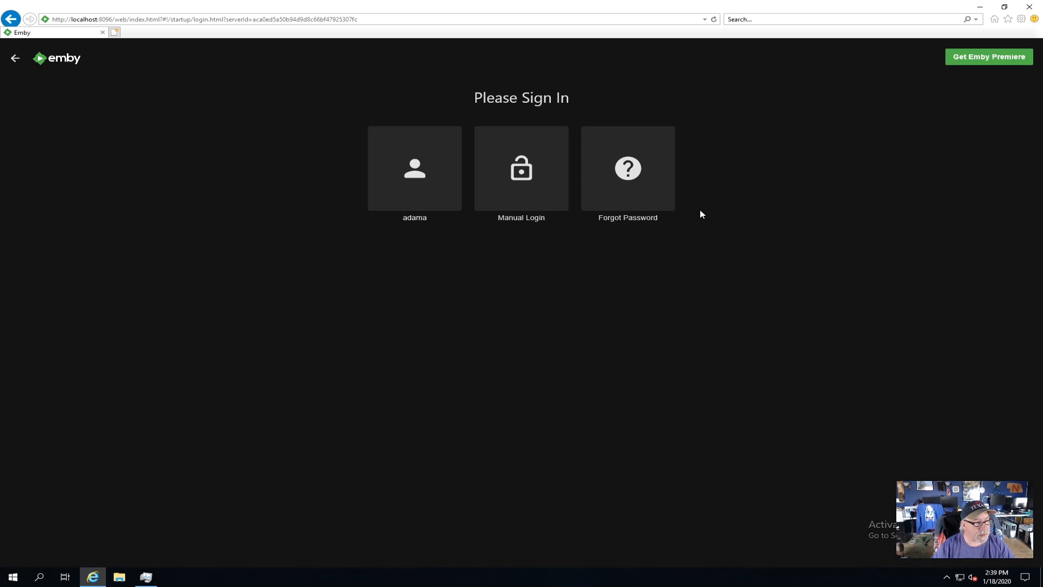
Sign in to Emby as the newly created user by entering the account password
left_click(414, 180)
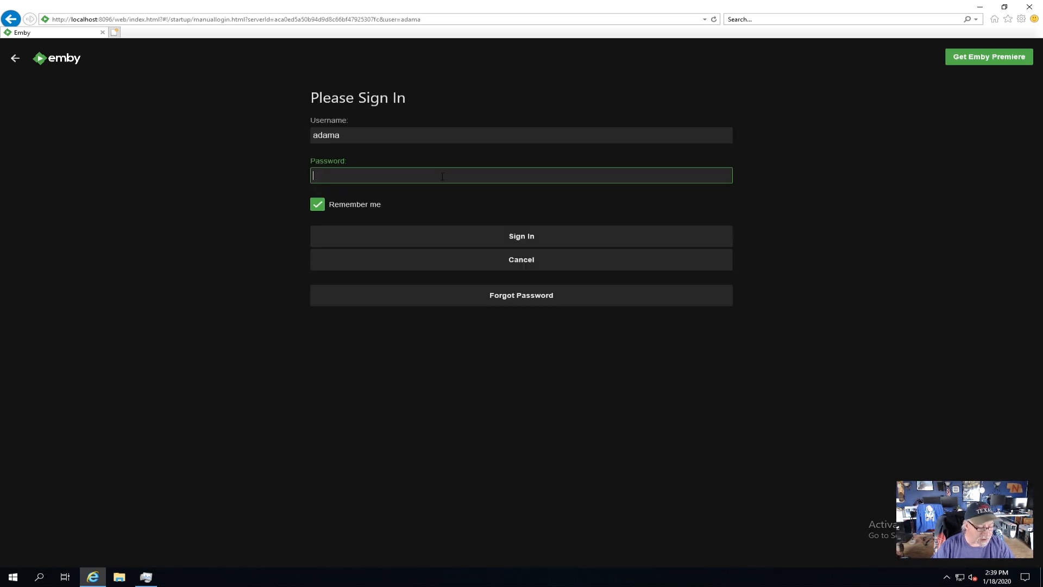
type("********")
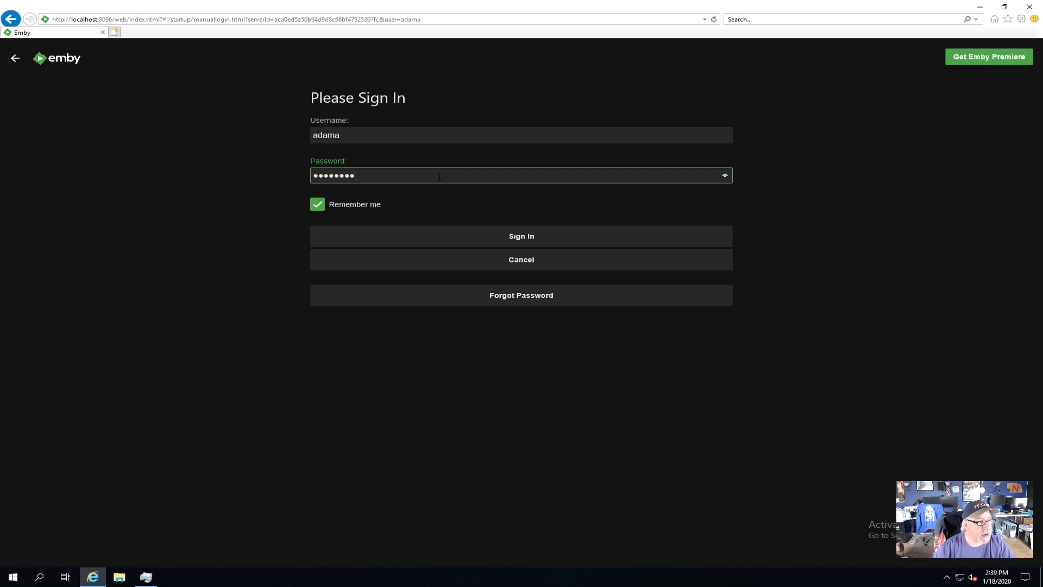
left_click(535, 237)
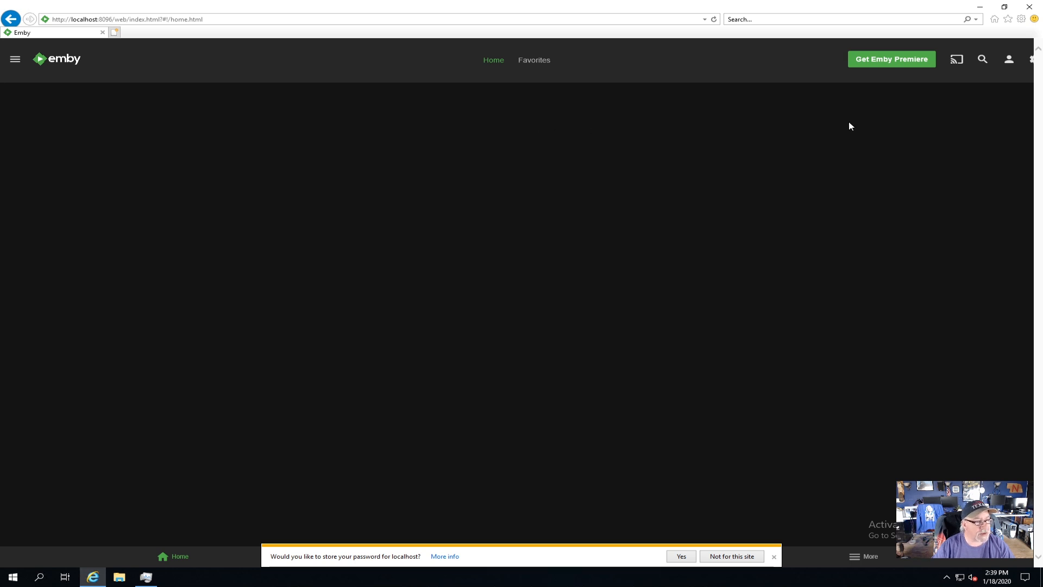
Open the Emby Server management dashboard and decline storing the password for localhost
left_click(15, 60)
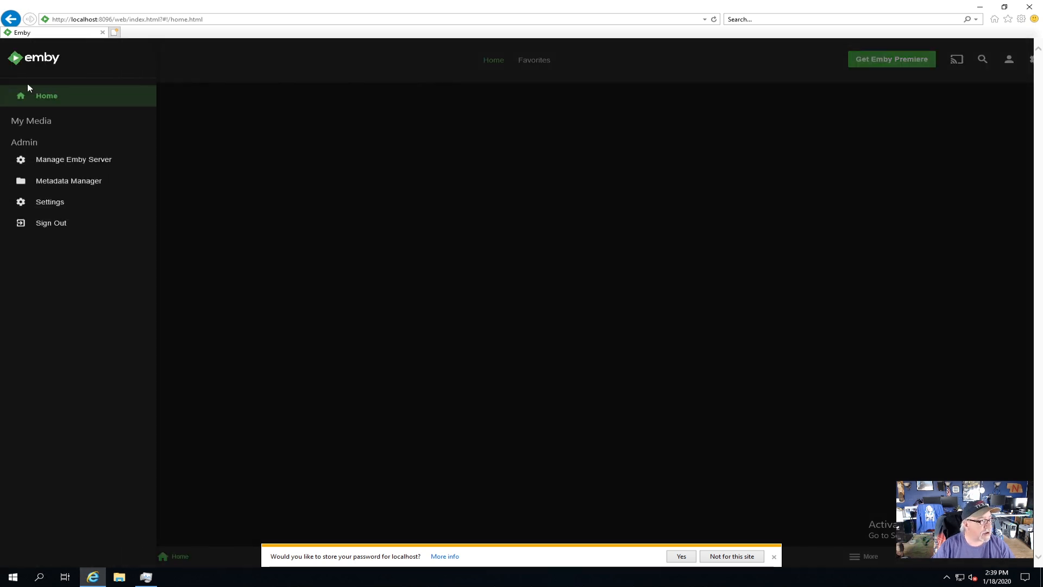
left_click(51, 160)
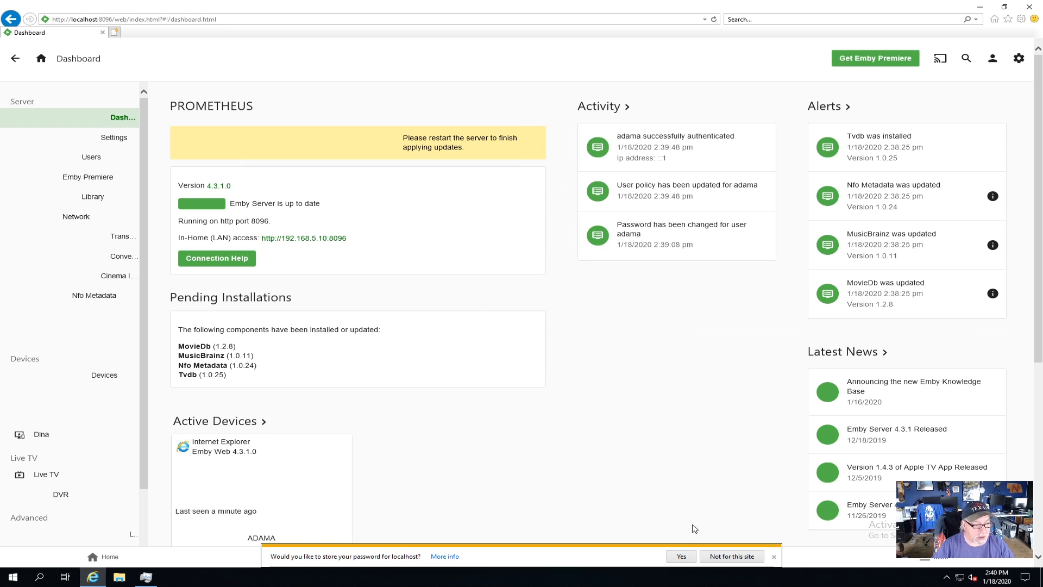
left_click(732, 556)
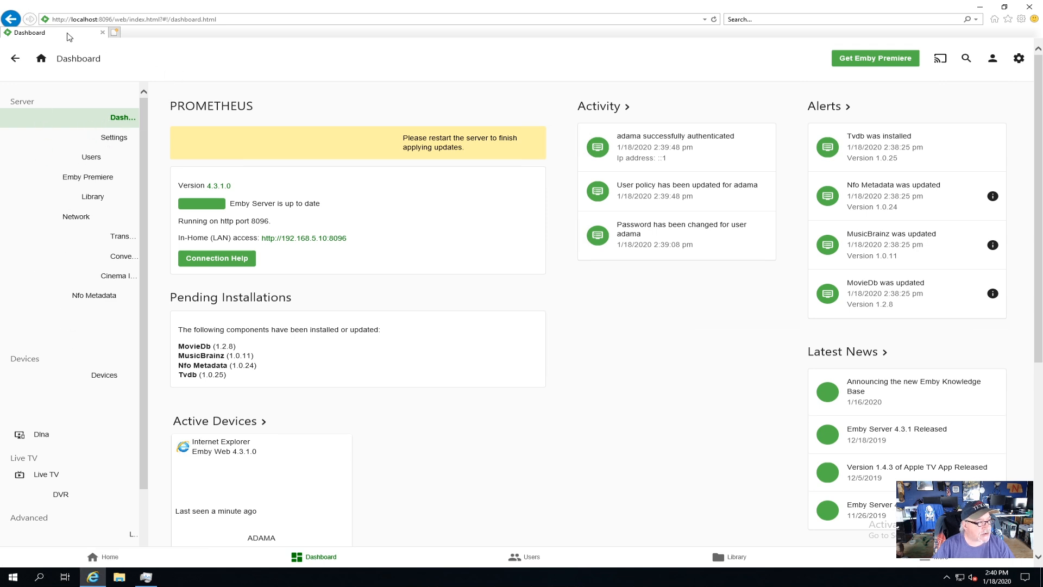
Reload the dashboard page and restart Emby Server to finish applying the plugin updates
left_click(714, 19)
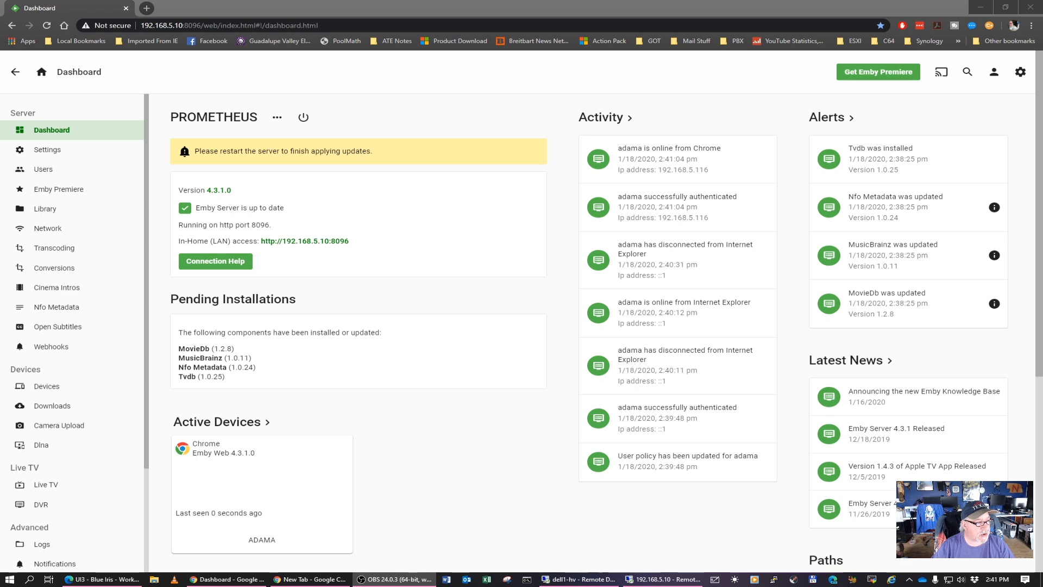
left_click(303, 119)
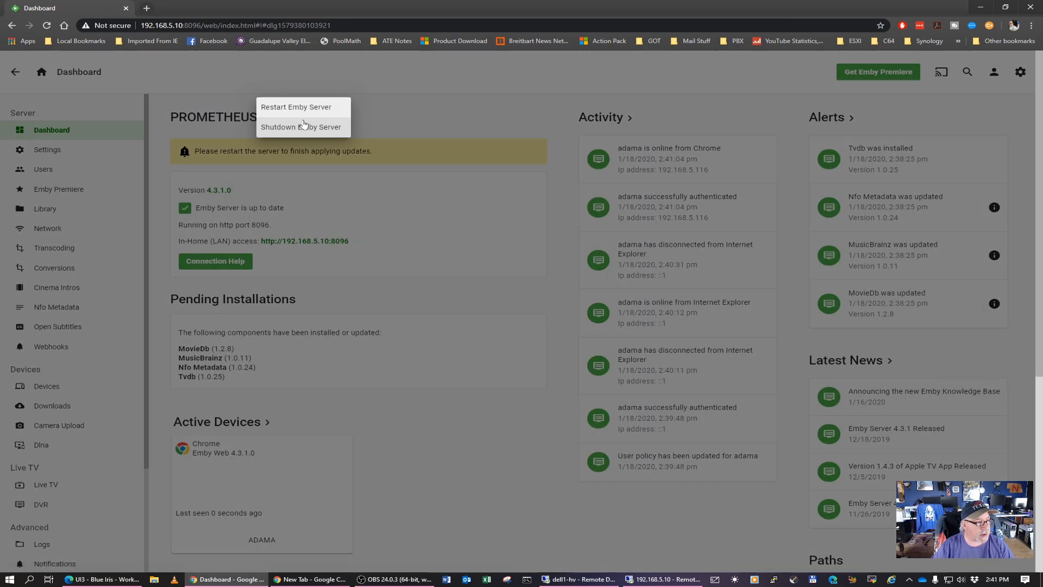
left_click(314, 106)
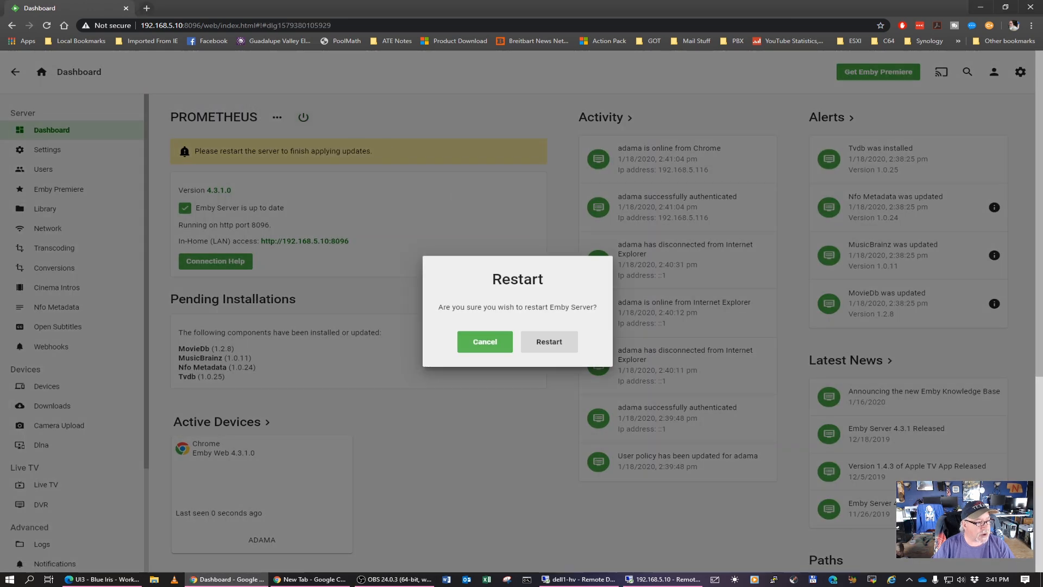
left_click(548, 342)
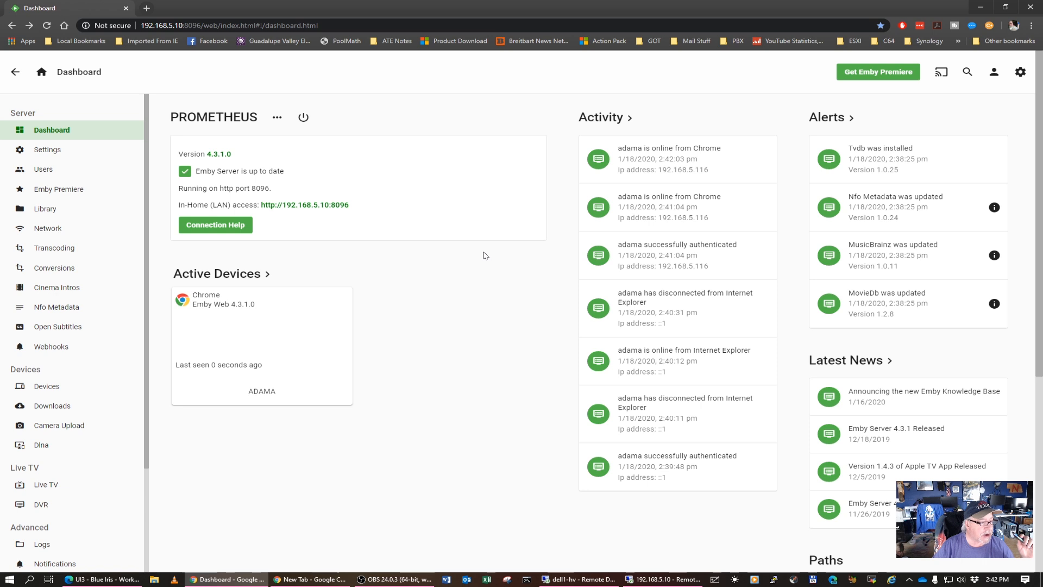
Open the Emby Premiere page, and check the friendly server name setting from the dashboard without changing it
left_click(76, 191)
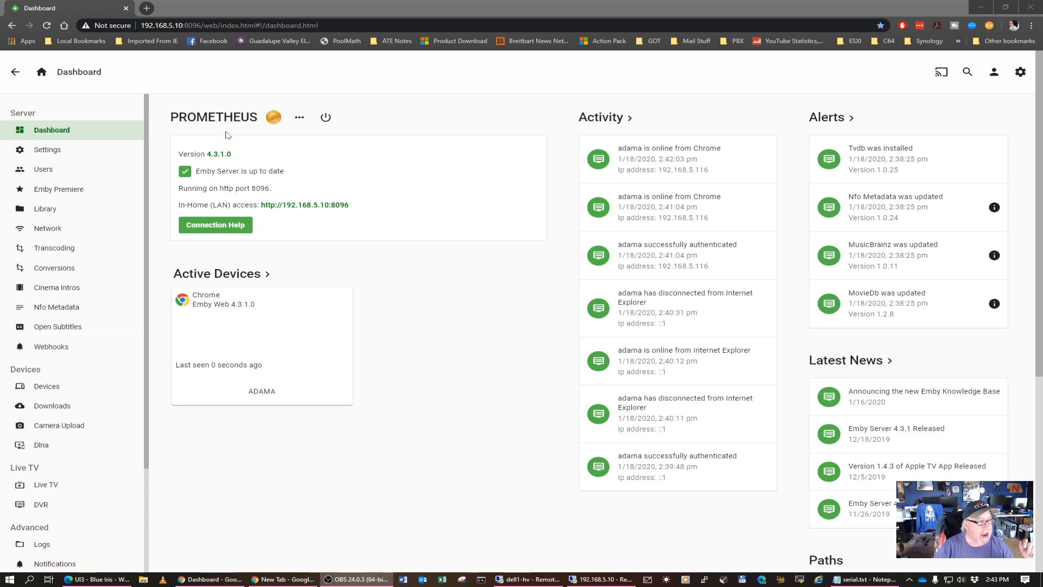
left_click(300, 118)
left_click(302, 119)
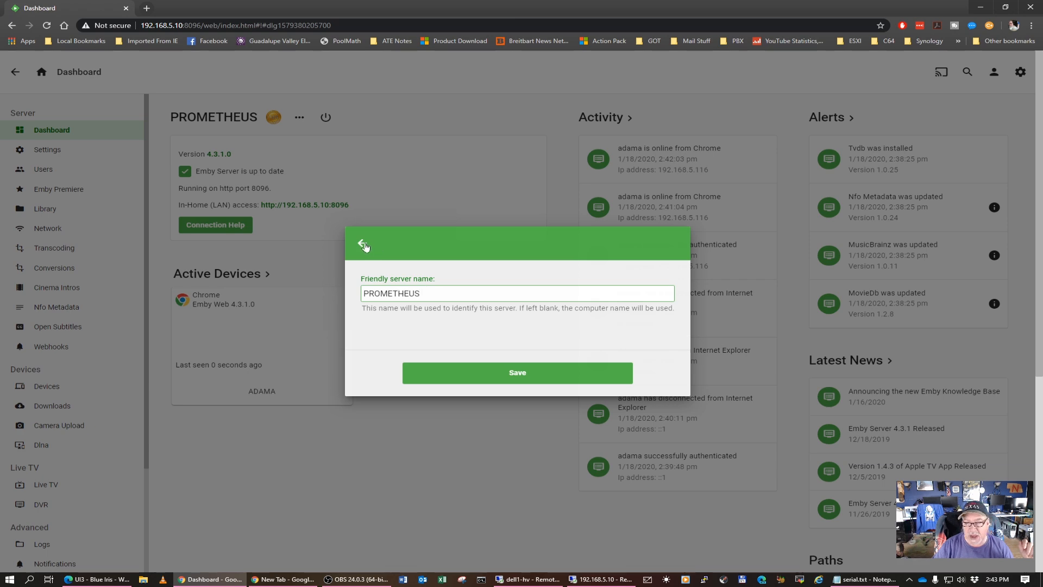
left_click(362, 245)
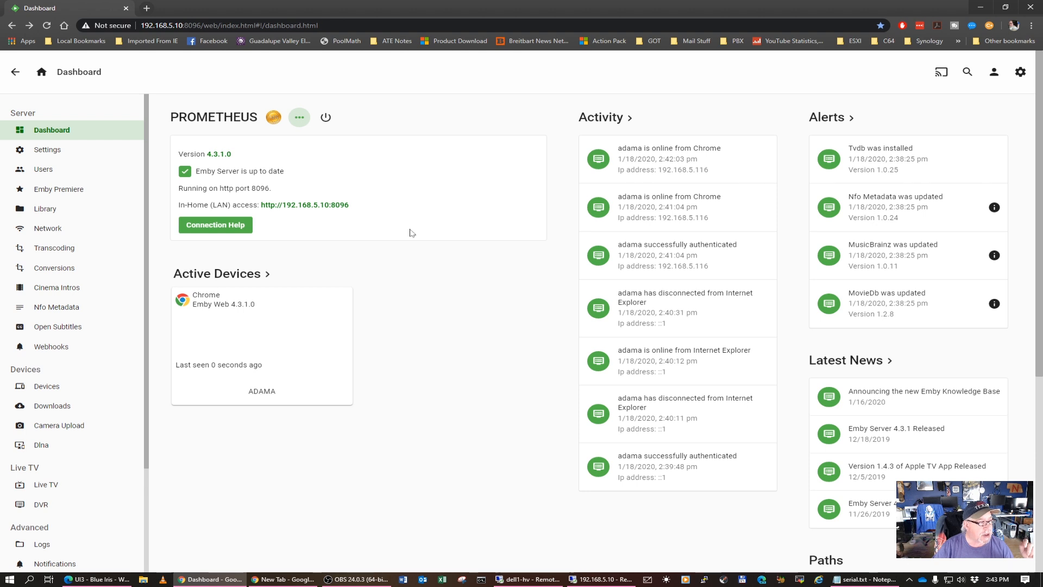
Create a new user named Family with access to all libraries and no server management rights, and return to the dashboard
left_click(45, 170)
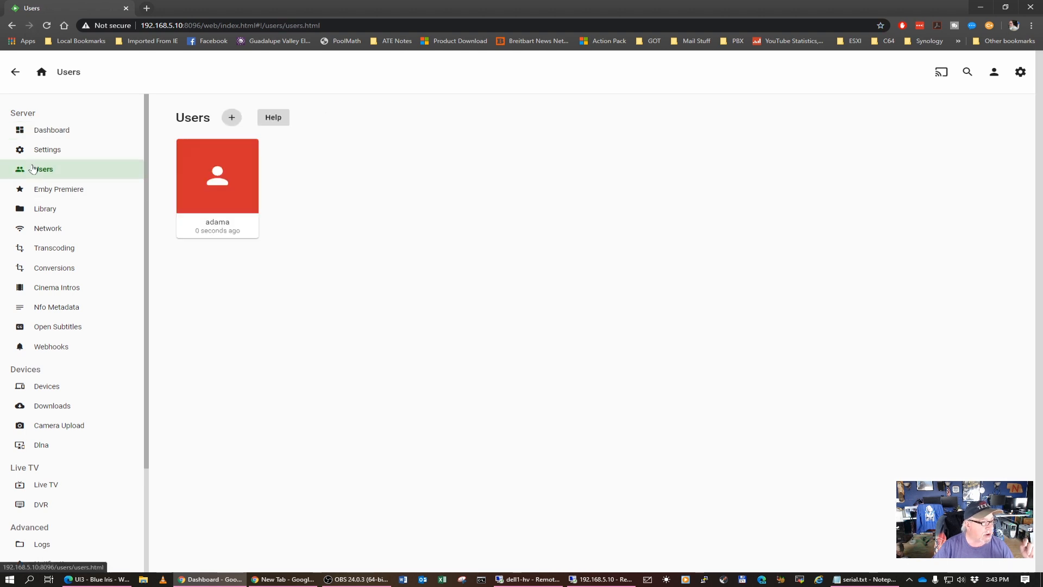
left_click(232, 118)
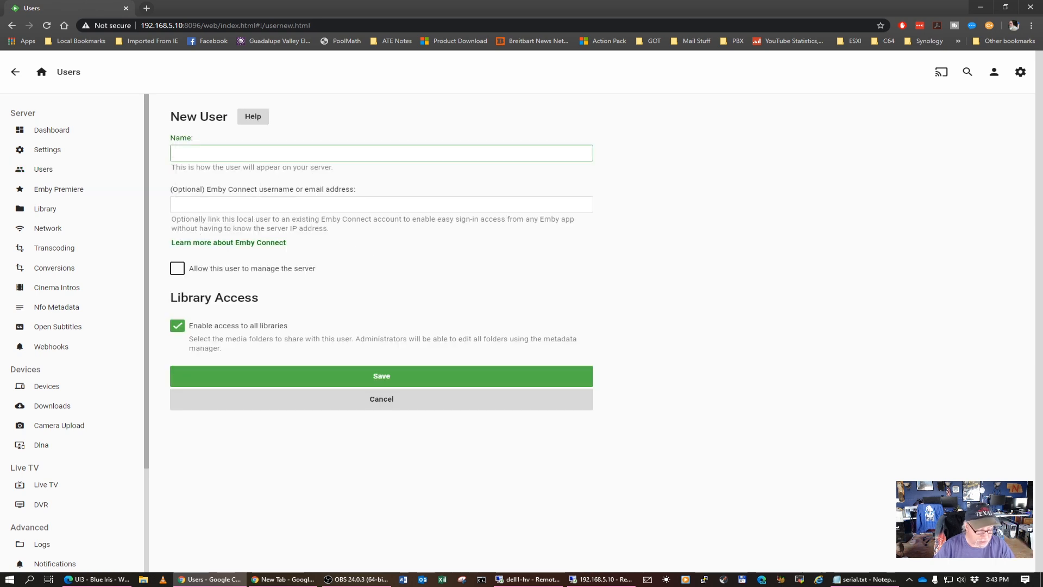
type("Family")
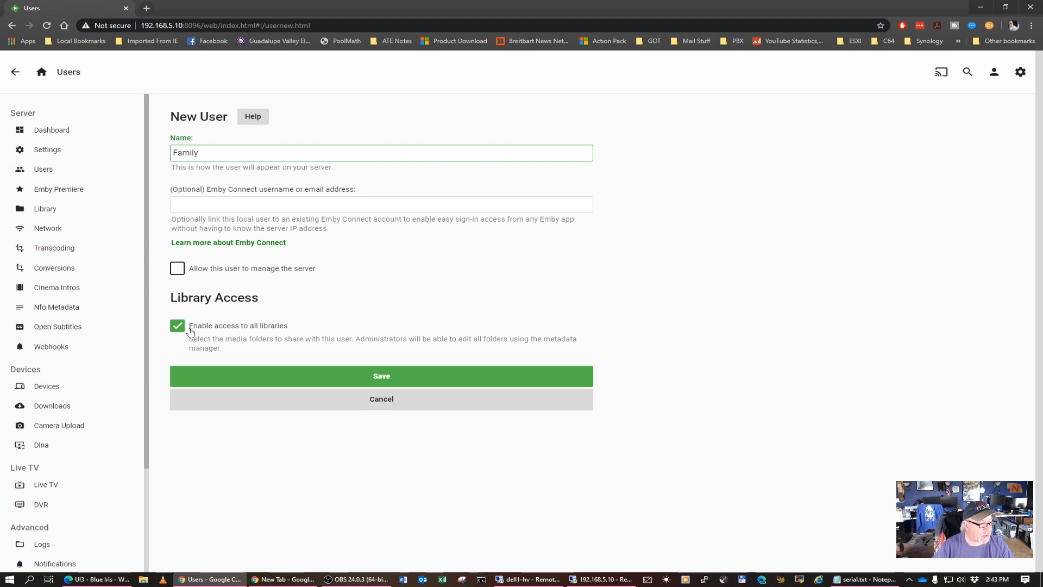
left_click(382, 376)
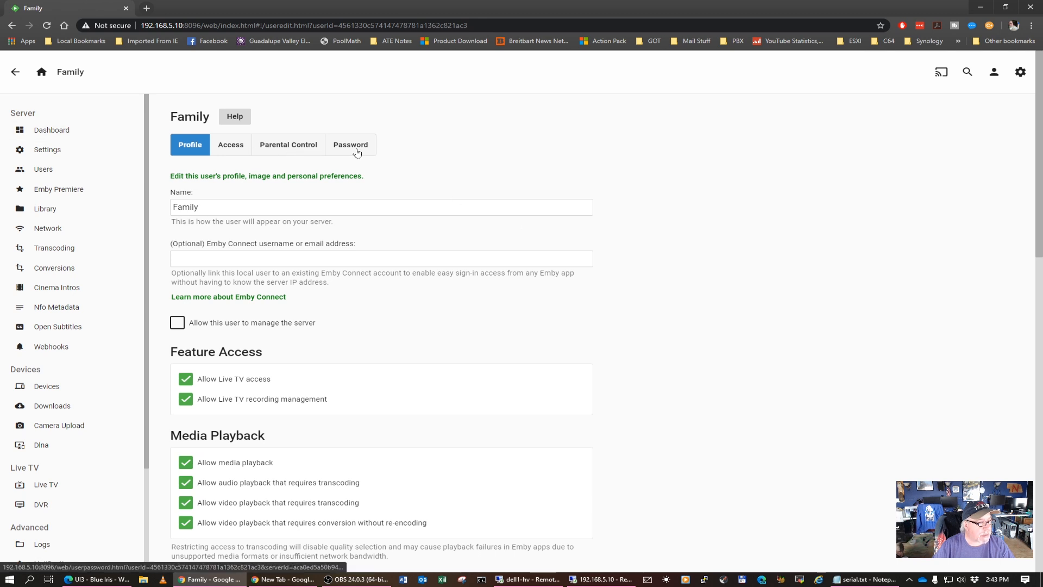
left_click(109, 131)
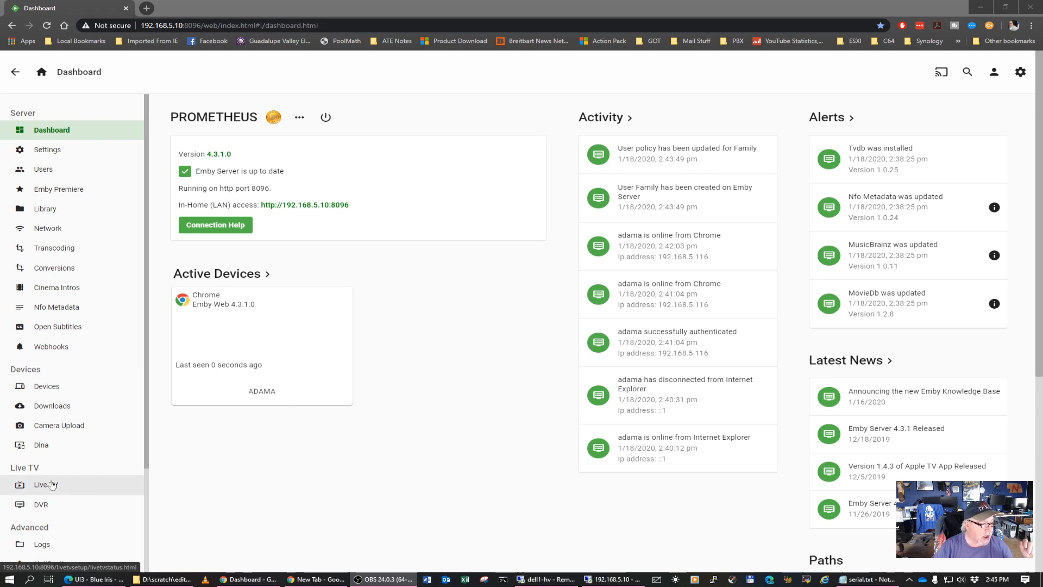
In the transcoding settings, switch hardware acceleration to Advanced and examine the preferred hardware decoders, encoders and remaining options
left_click(70, 247)
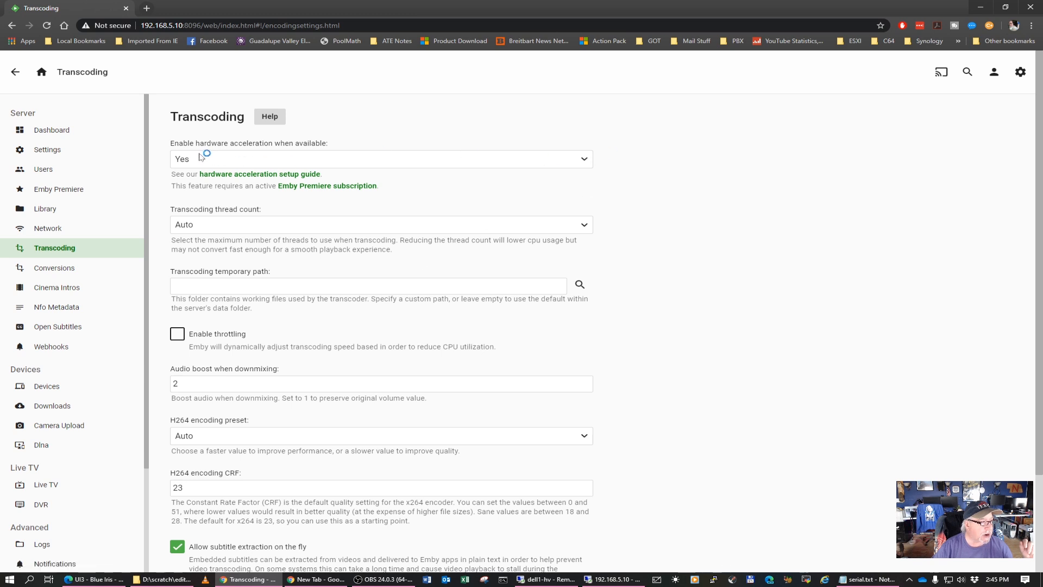
left_click(255, 165)
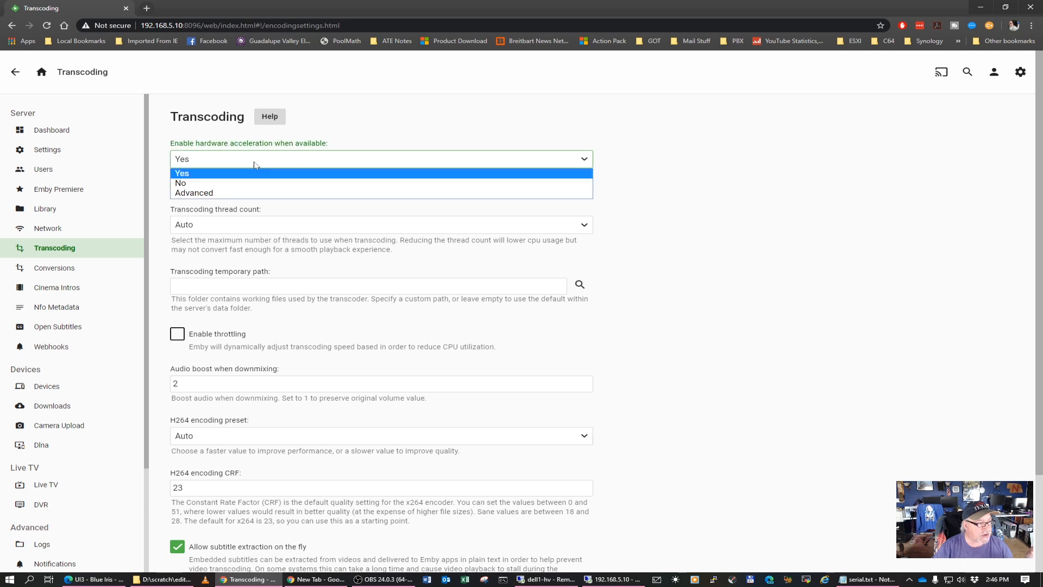
left_click(236, 192)
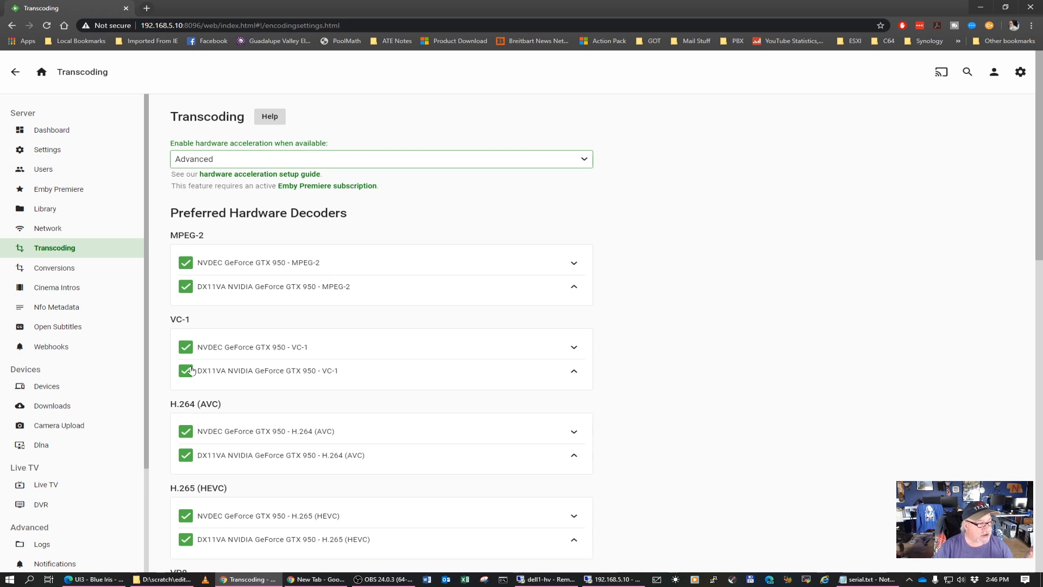
scroll(217, 516, "down", 2)
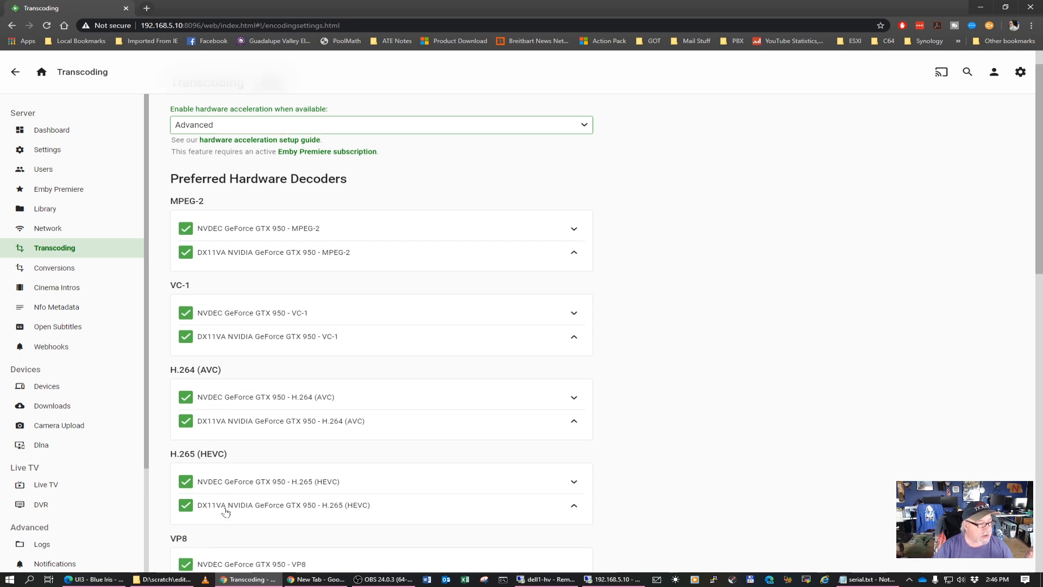
scroll(219, 513, "down", 3)
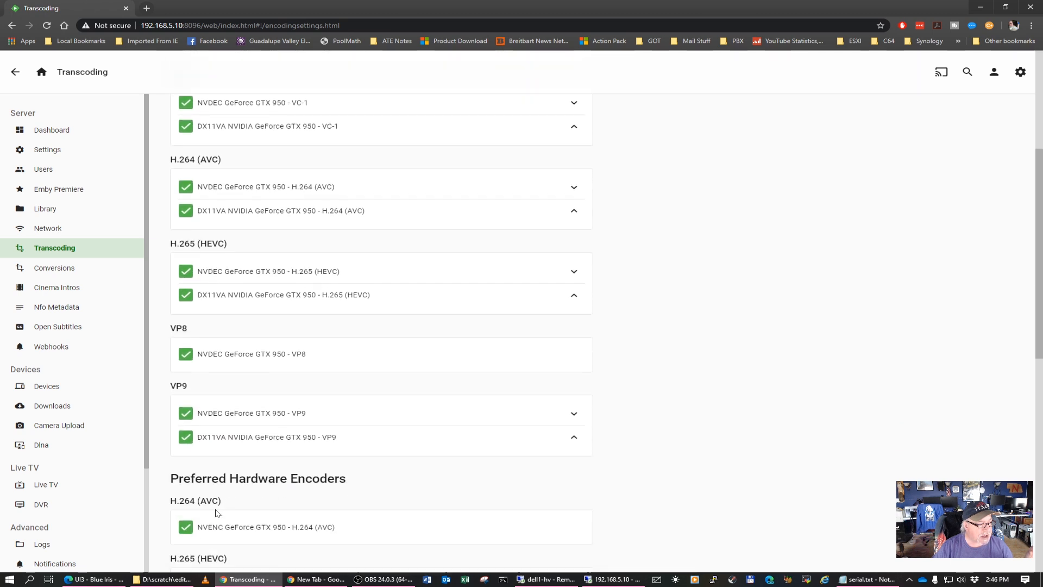
scroll(216, 513, "down", 1)
scroll(217, 513, "down", 1)
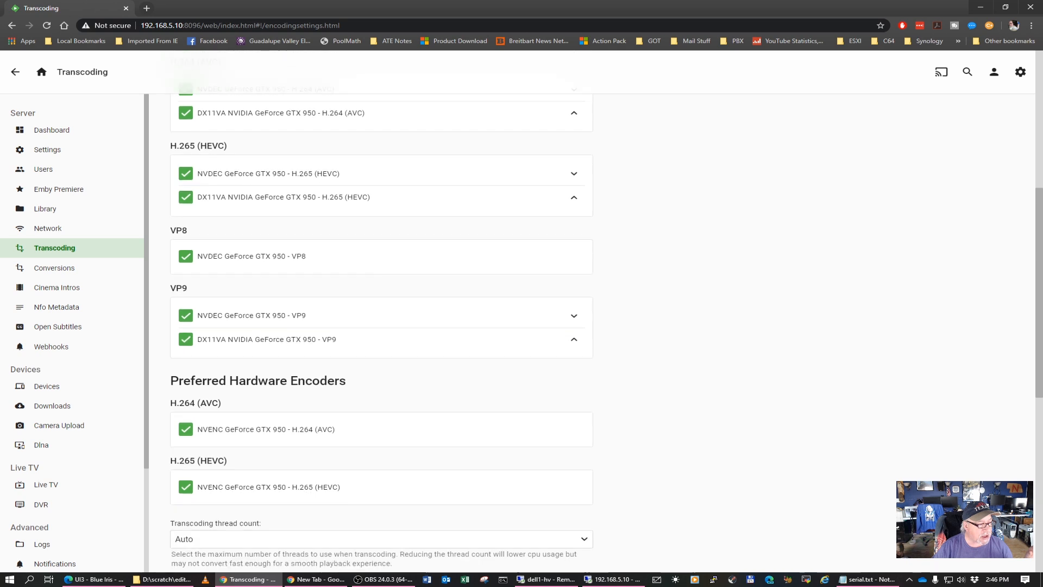
scroll(216, 512, "down", 2)
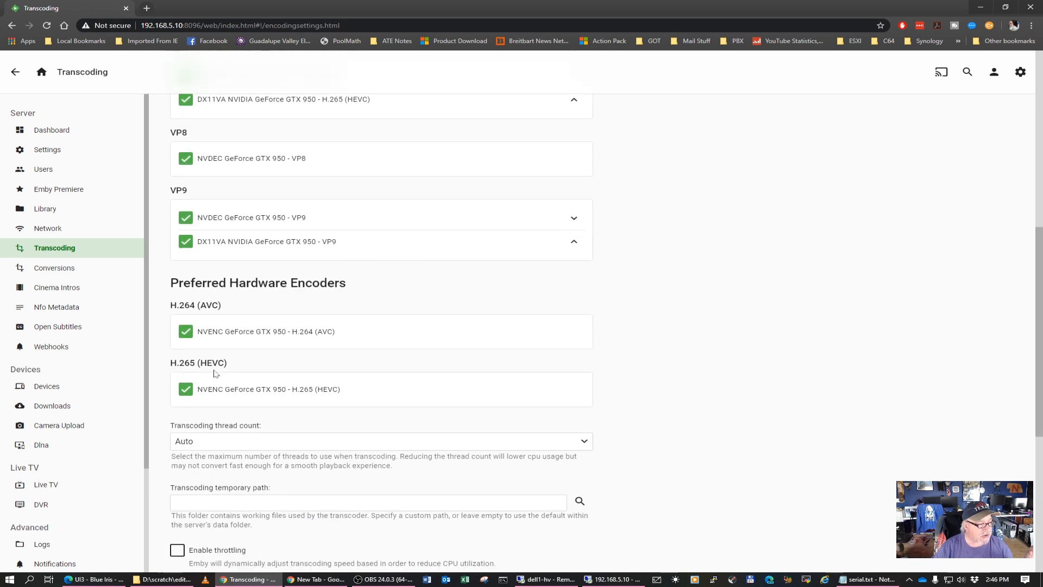
scroll(329, 407, "down", 3)
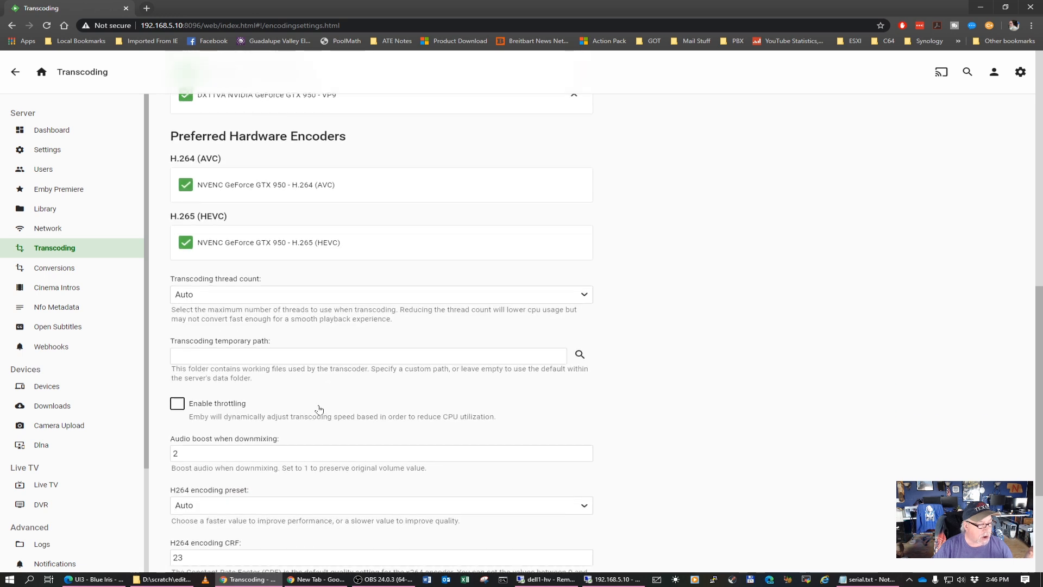
scroll(319, 409, "down", 4)
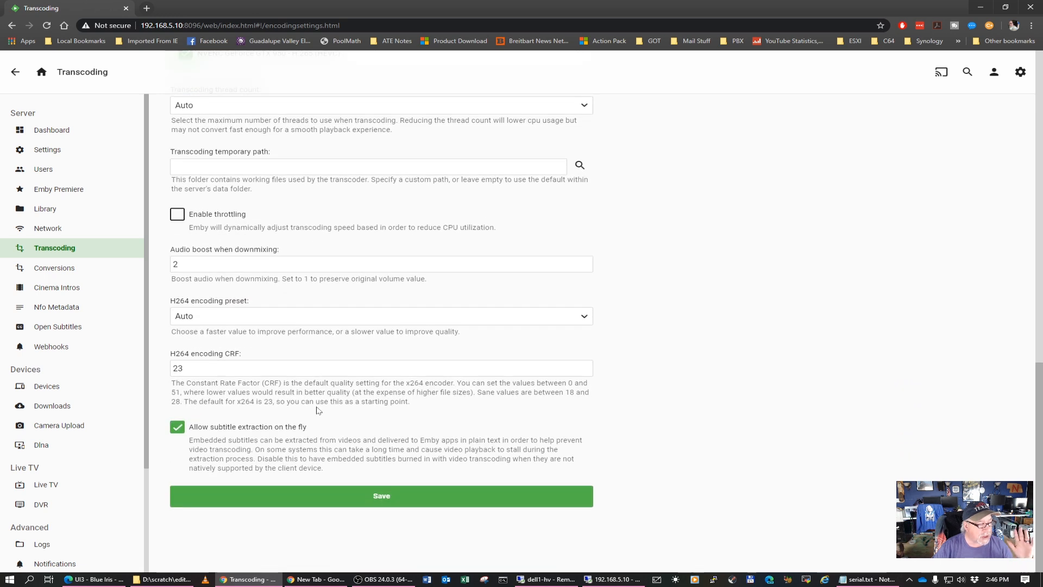
scroll(318, 410, "up", 13)
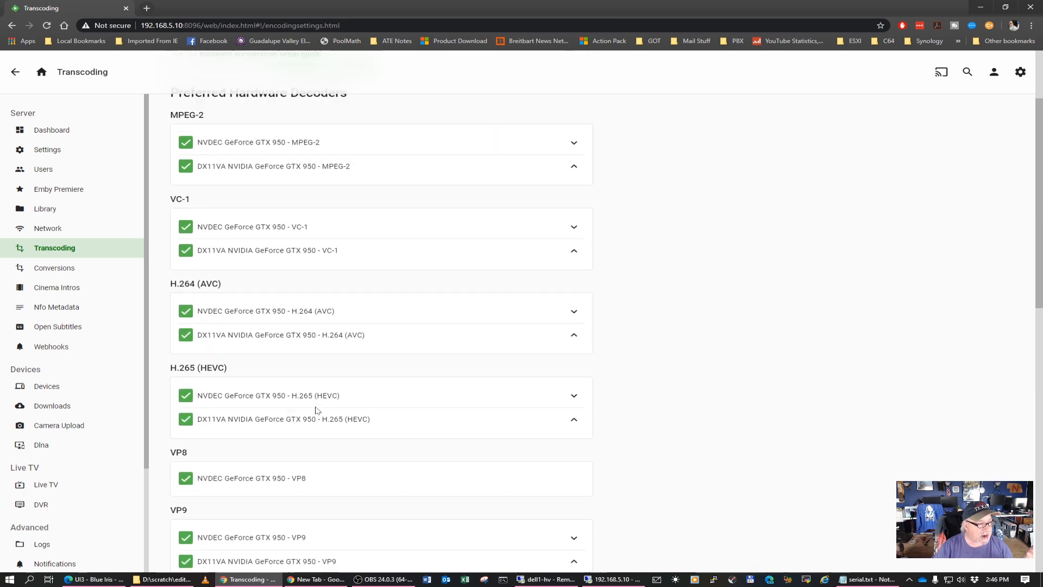
scroll(318, 411, "up", 2)
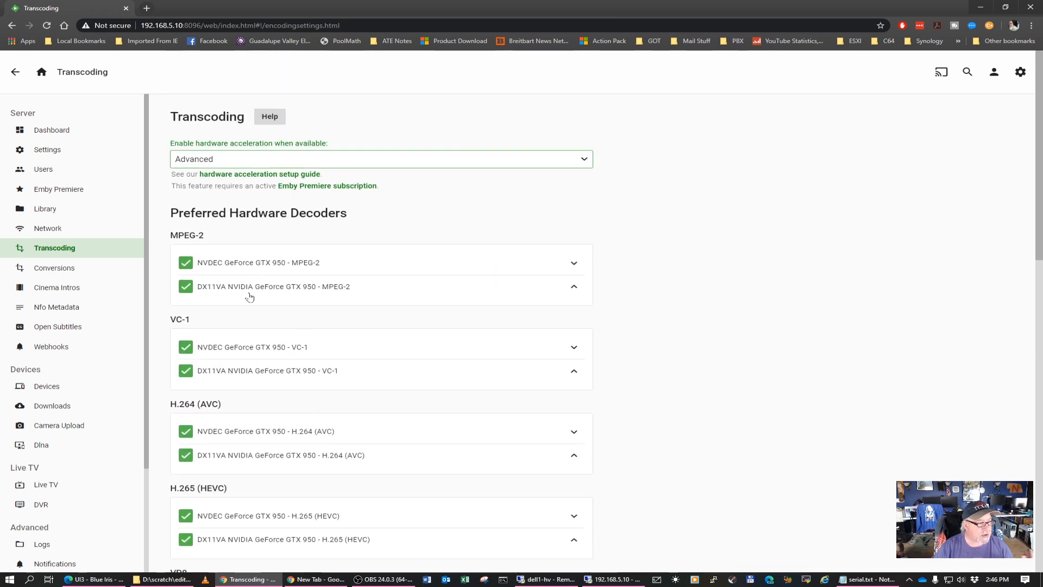
Set hardware acceleration back to Yes and return to the dashboard without saving
left_click(588, 159)
left_click(185, 172)
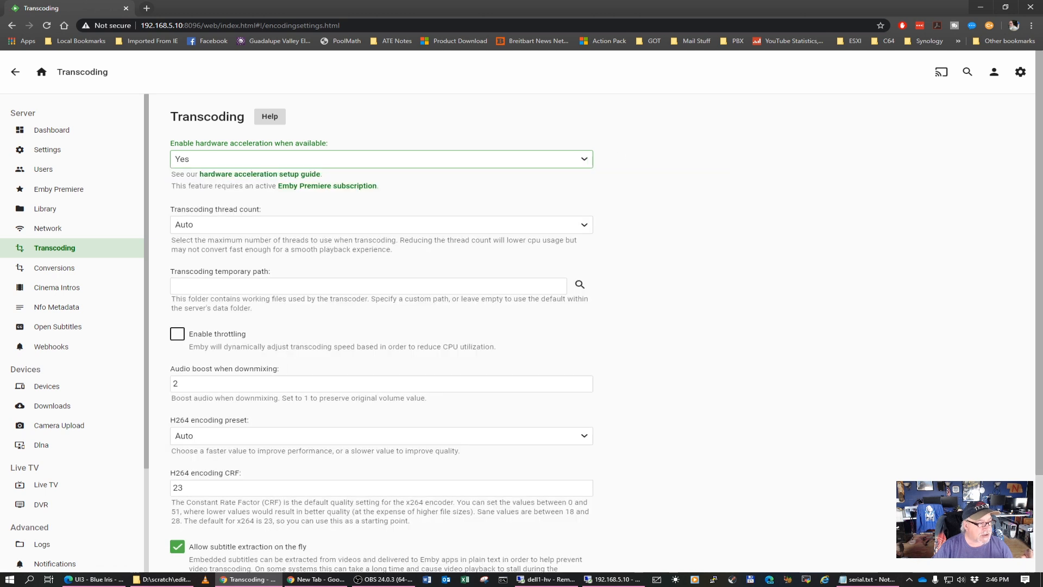
left_click(51, 130)
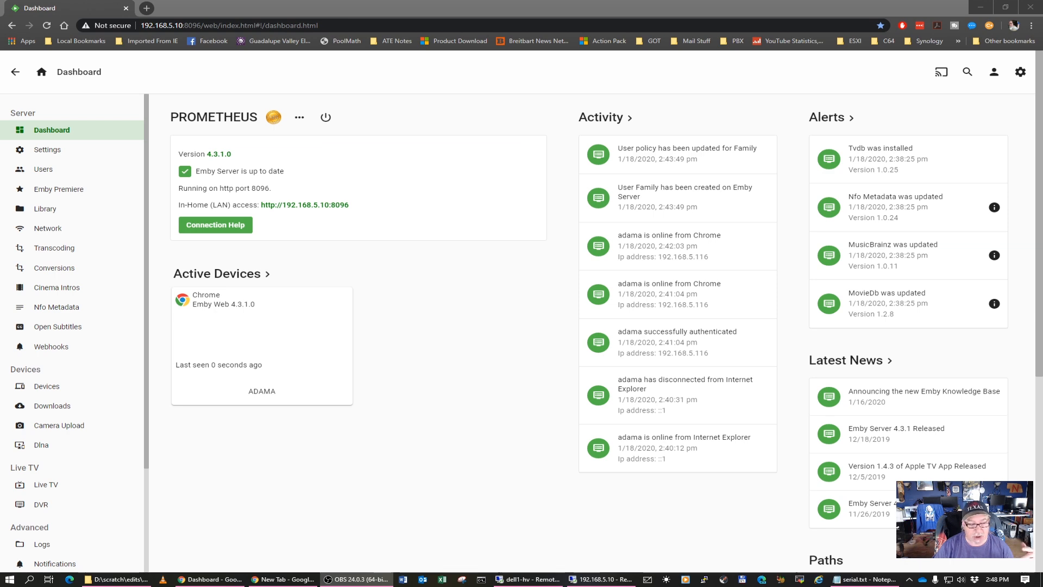
Switch to the server's Remote Desktop session, look at the folders on the media (M:) network drive, and return to the Emby dashboard
left_click(589, 580)
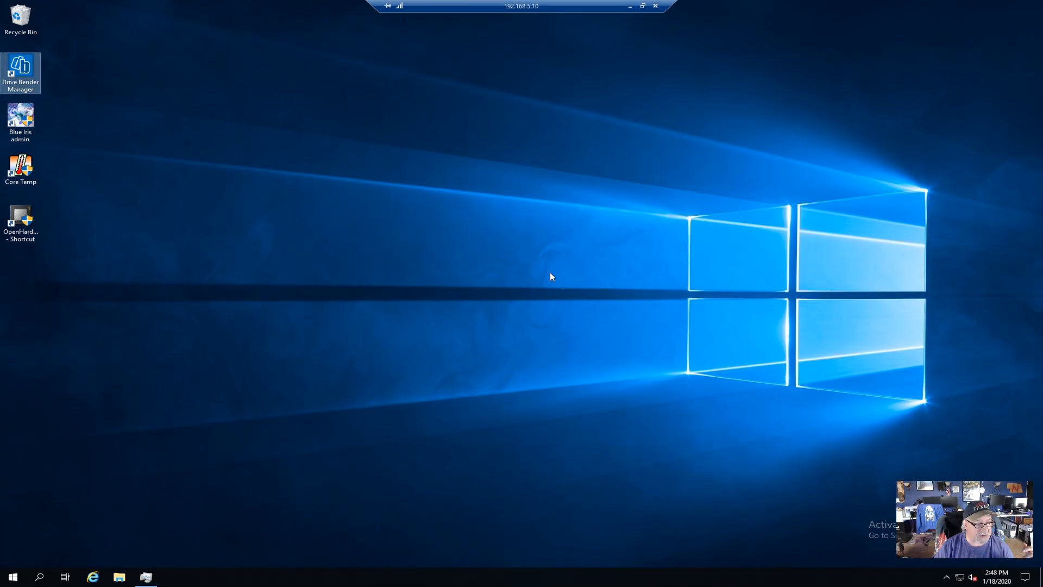
left_click(119, 577)
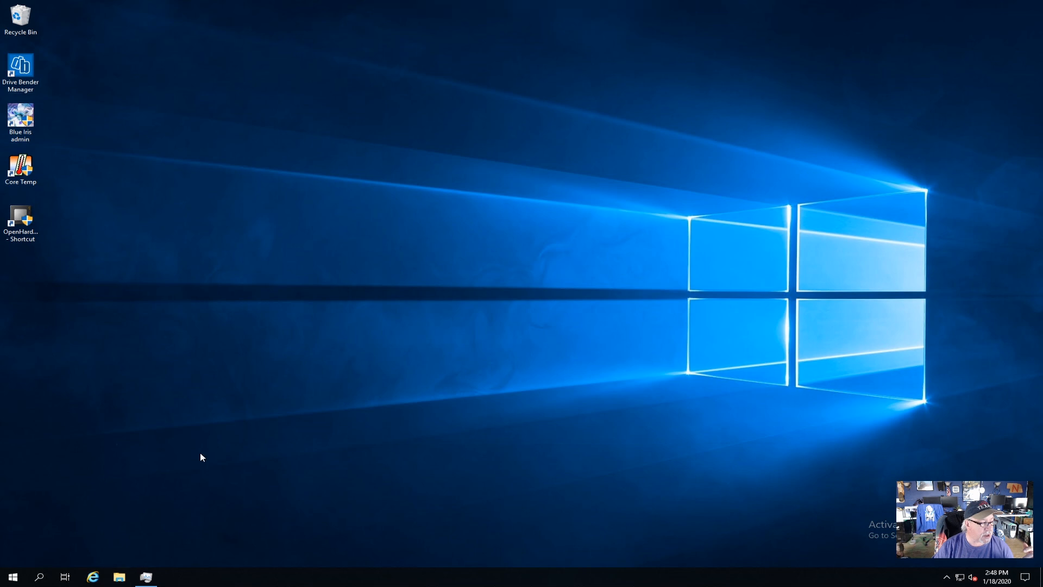
left_click(257, 252)
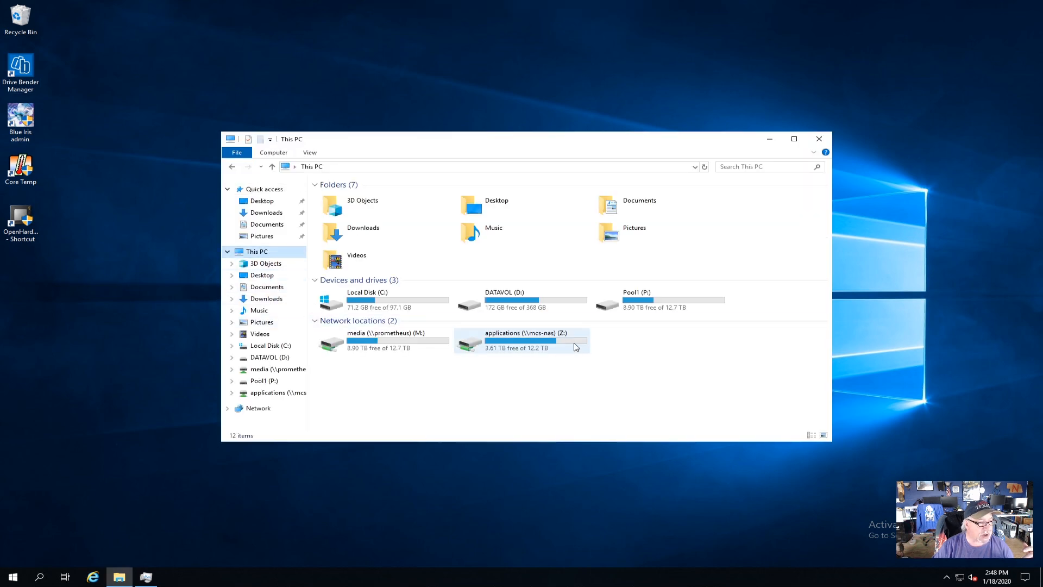
left_click(393, 341)
double_click(392, 340)
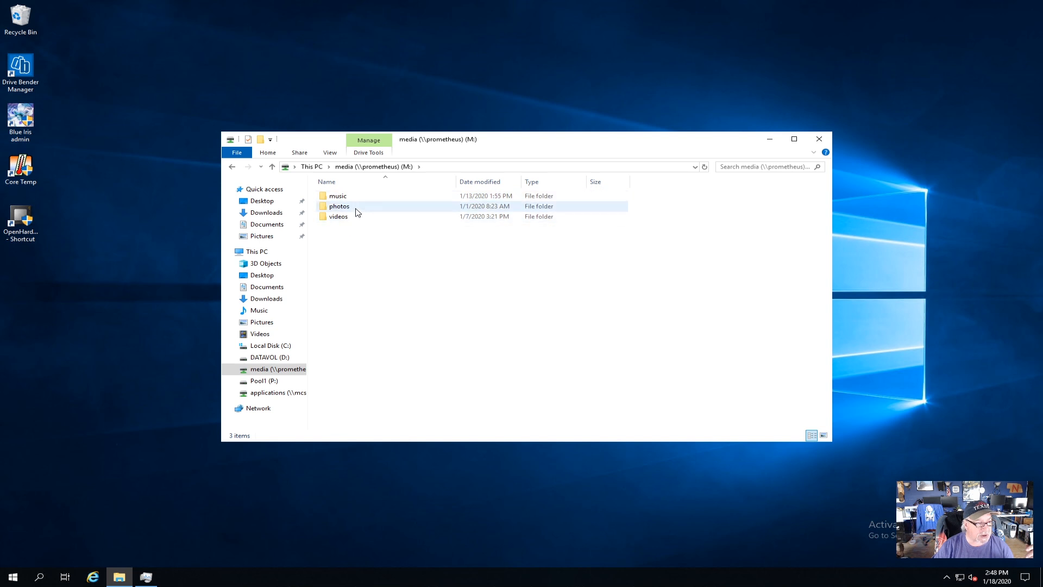
left_click(818, 139)
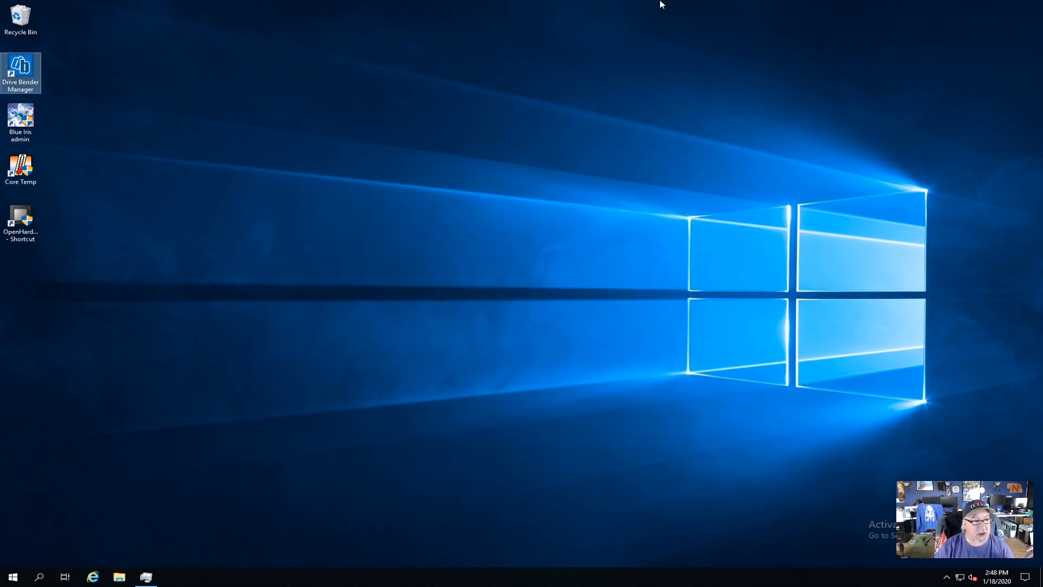
left_click(642, 12)
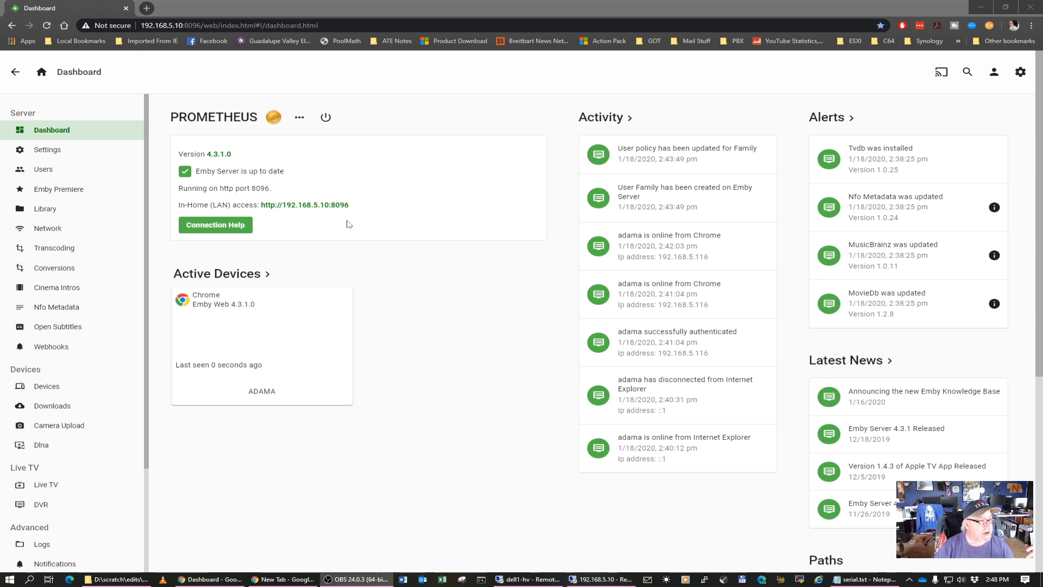
left_click(45, 214)
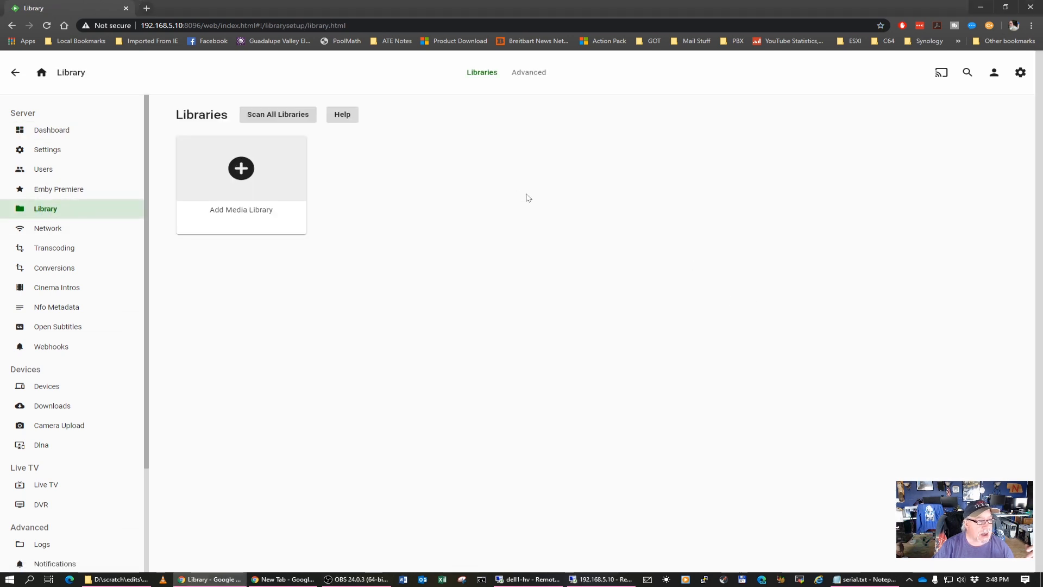
left_click(246, 176)
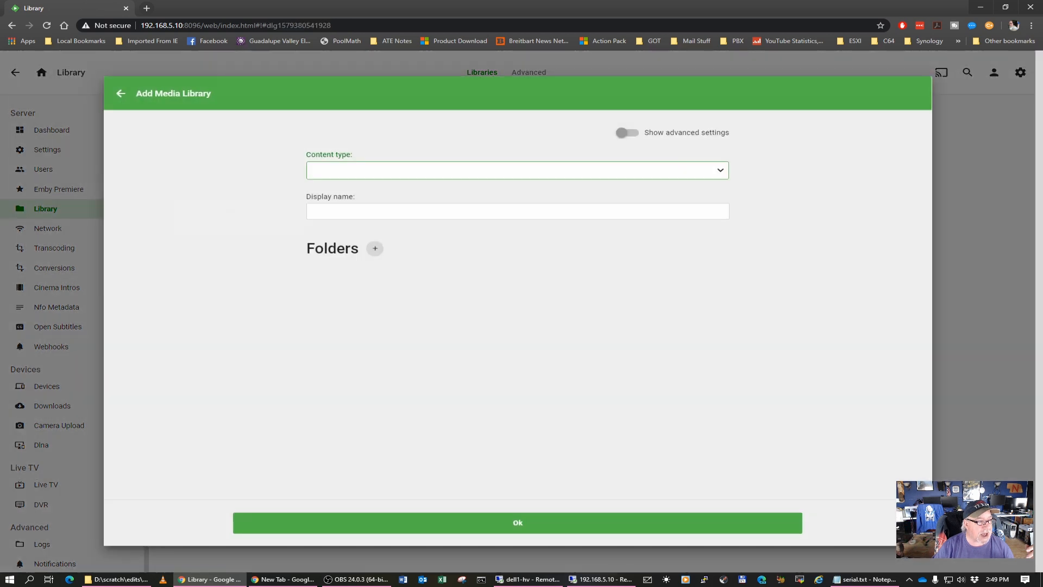
left_click(723, 173)
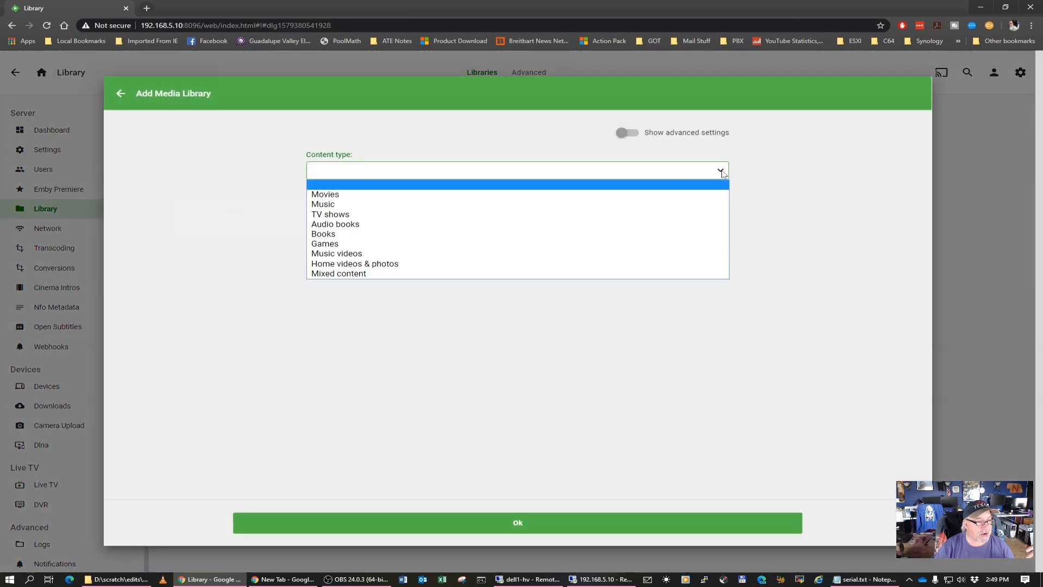
left_click(341, 194)
left_click_drag(334, 223, 305, 222)
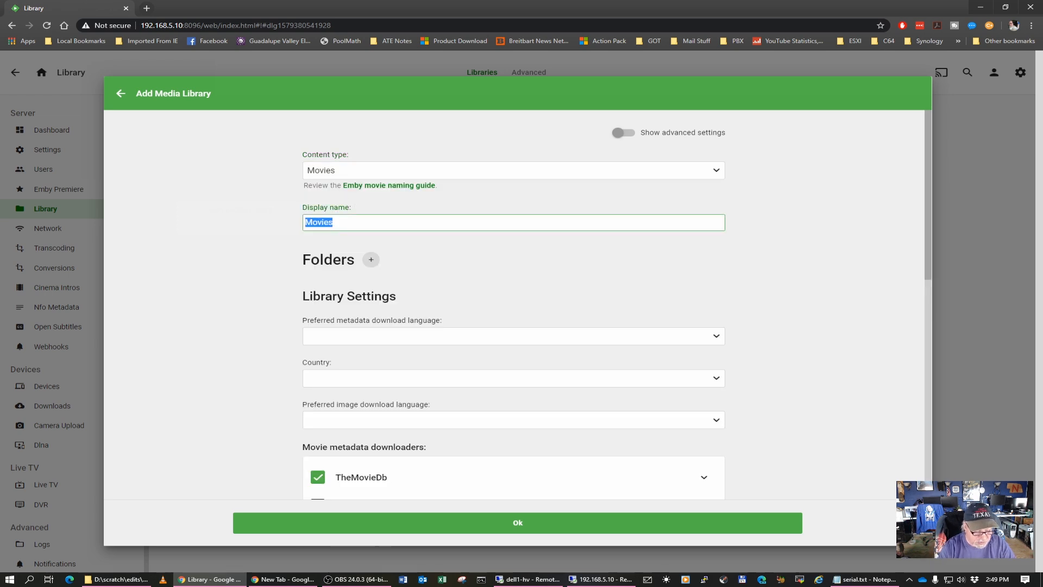
type("Action Adventure")
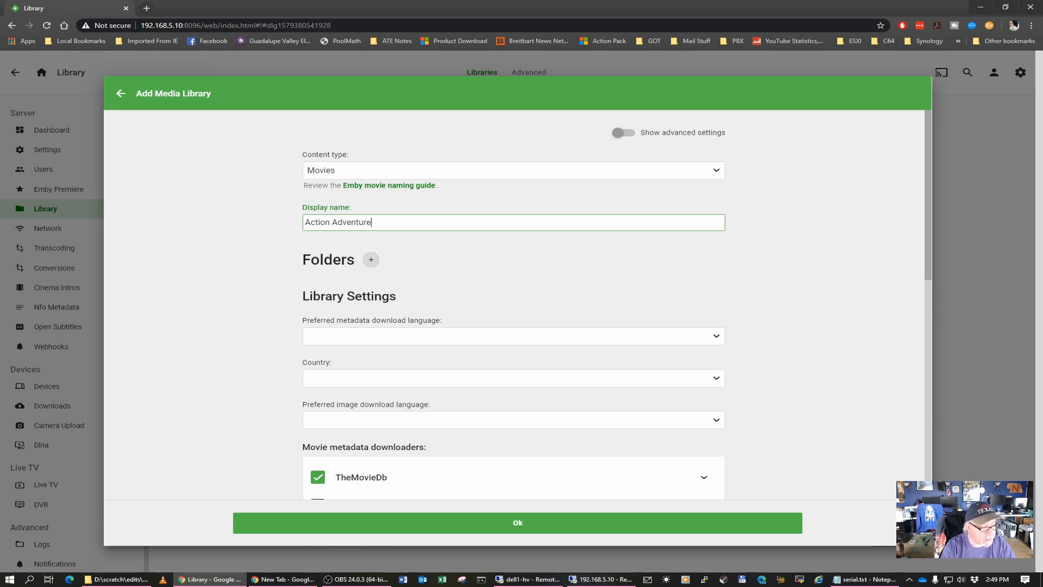
left_click(376, 264)
scroll(404, 266, "down", 5)
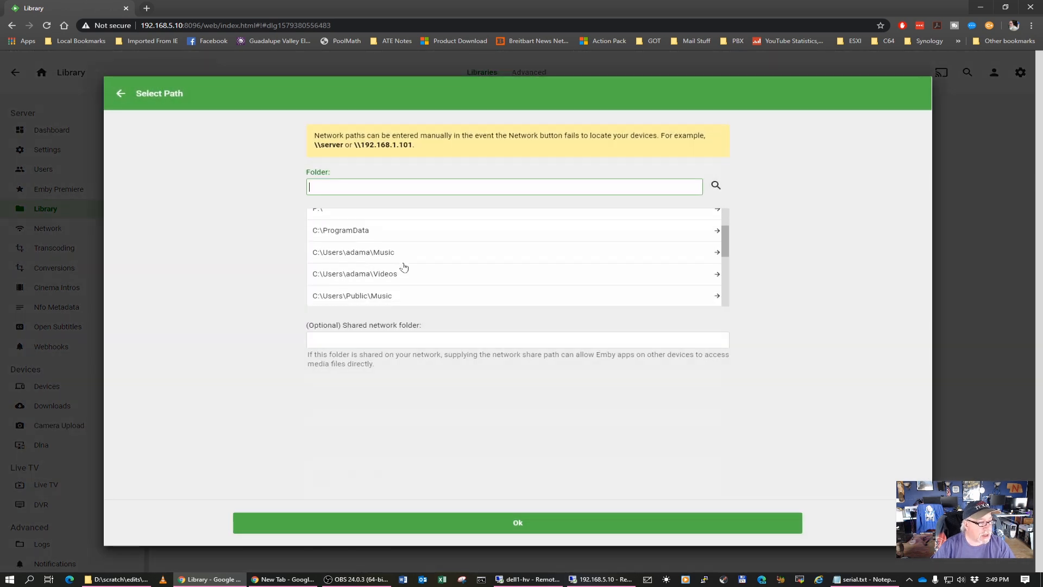
scroll(404, 266, "up", 5)
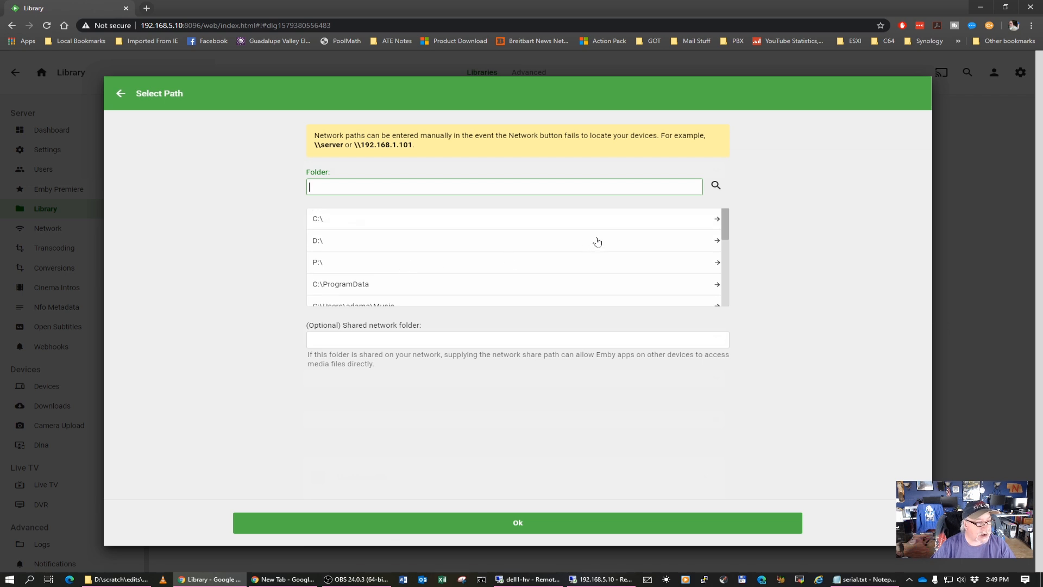
left_click(519, 525)
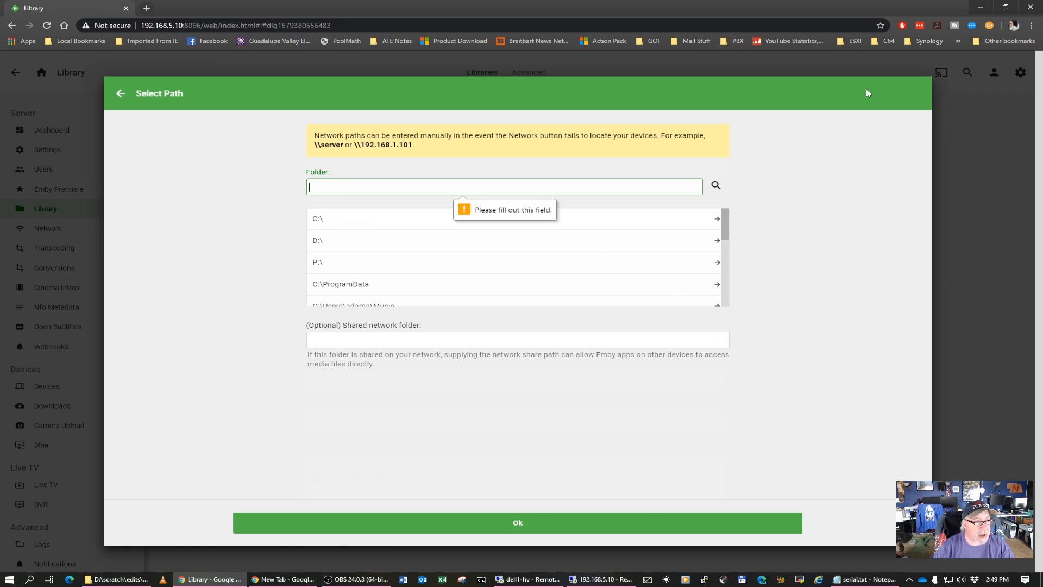
left_click(121, 94)
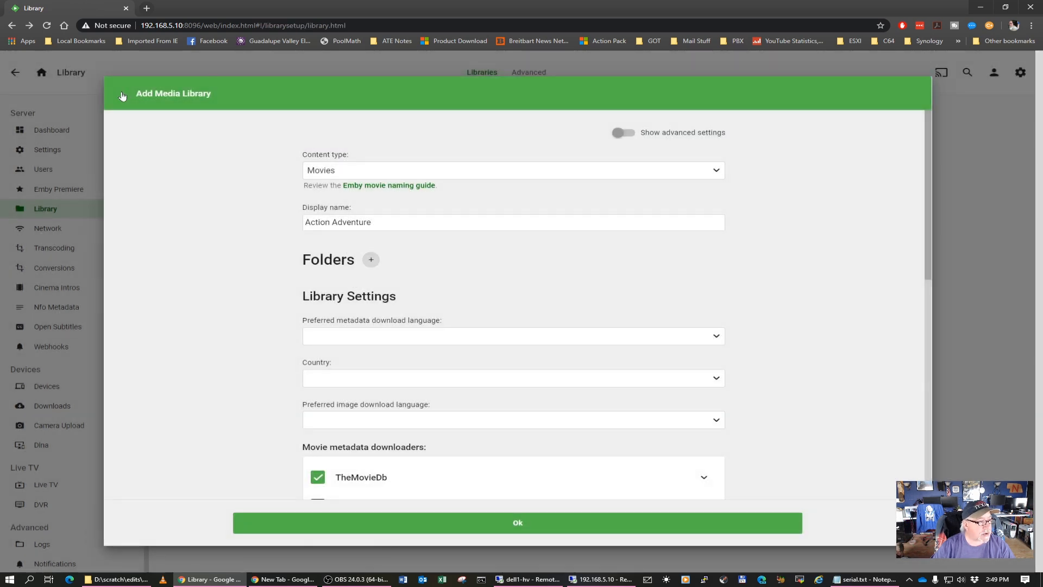
left_click(122, 96)
left_click(69, 127)
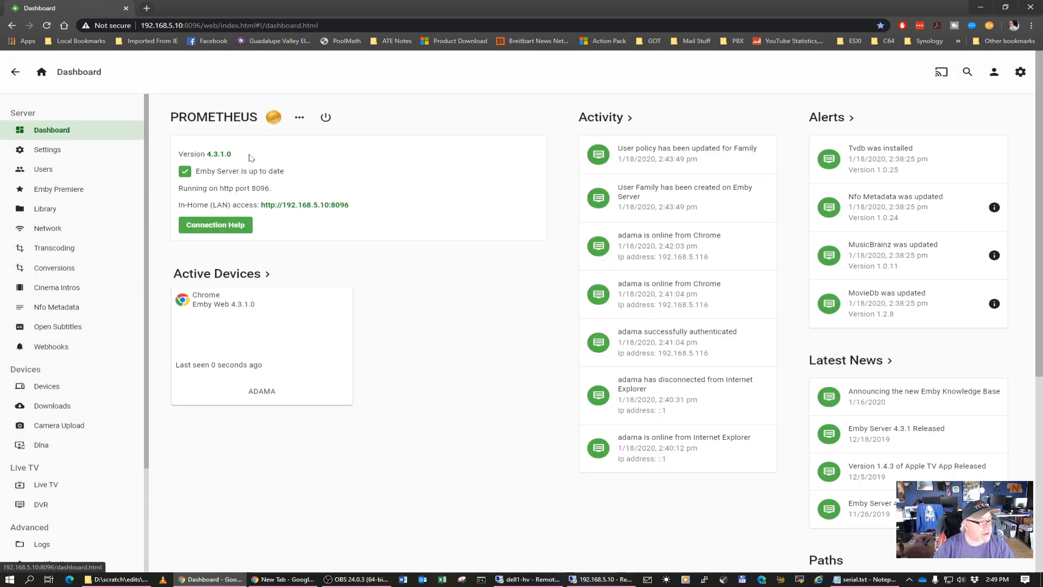
Switch to the server's Remote Desktop session and check the running processes in Task Manager
left_click(624, 583)
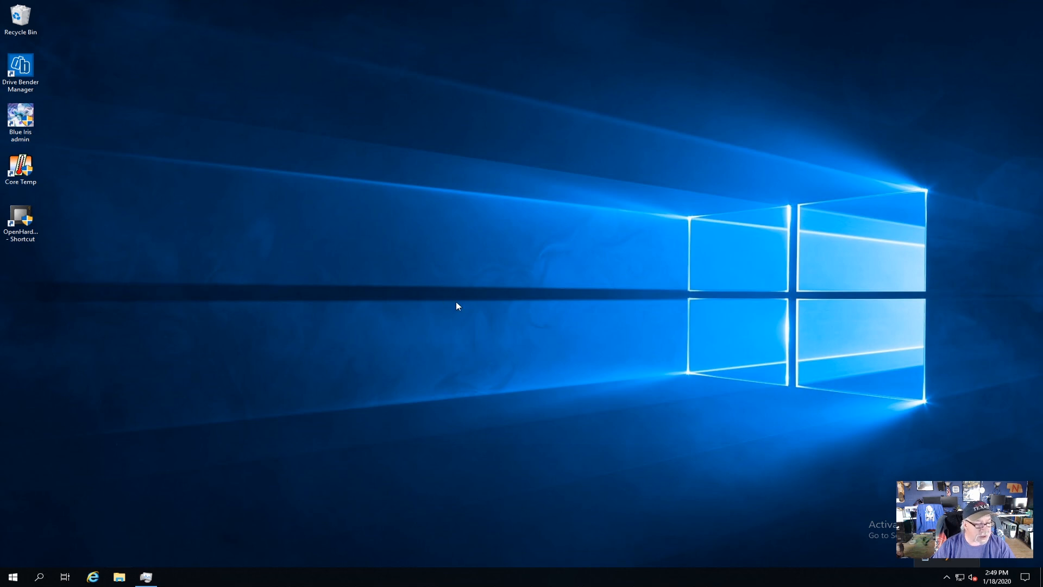
left_click(146, 577)
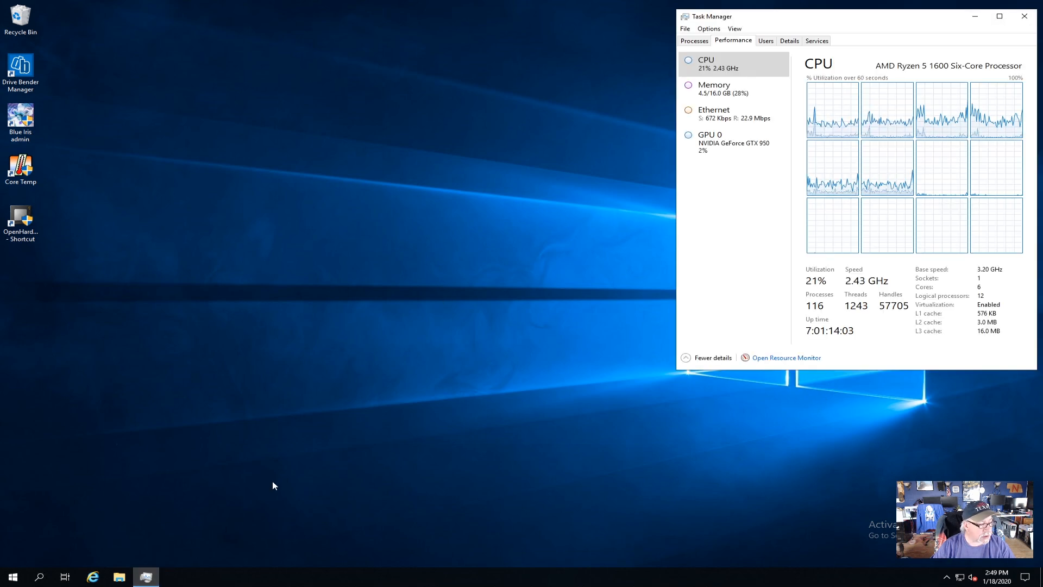
left_click(696, 42)
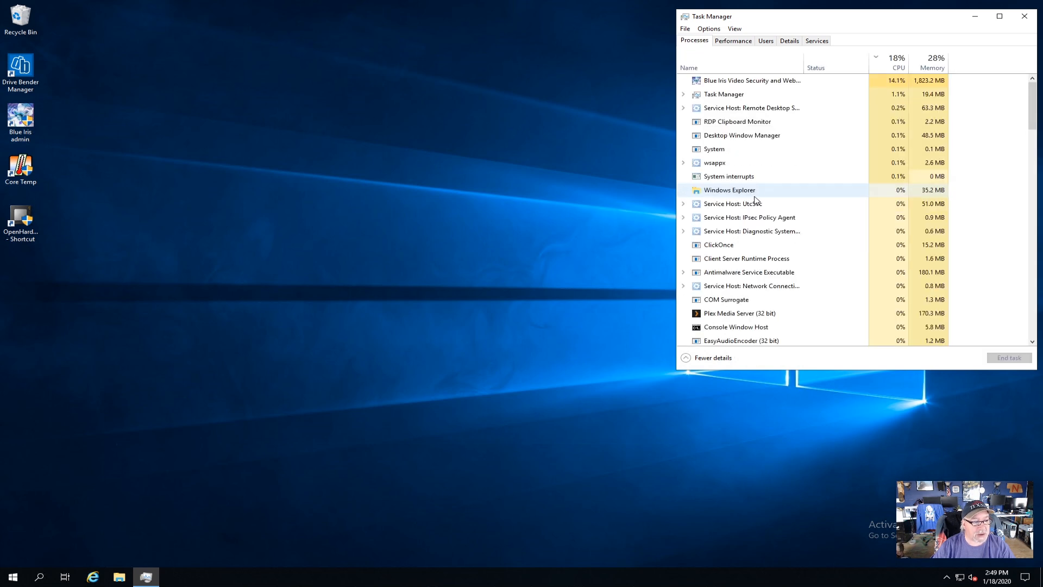
Launch Emby Server on the remote machine and return to the local browser by minimizing the session
left_click(11, 578)
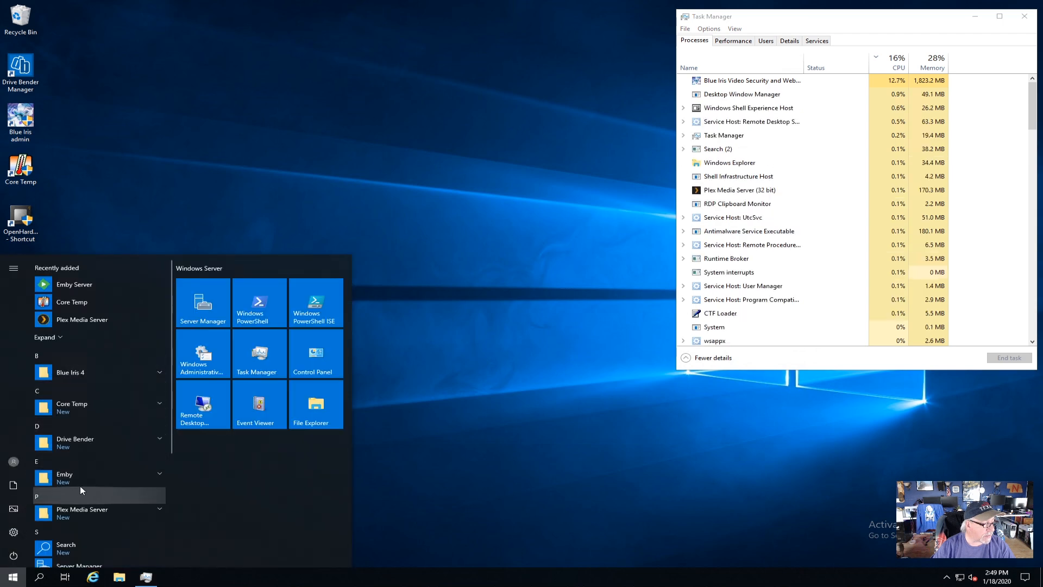
left_click(79, 478)
left_click(73, 497)
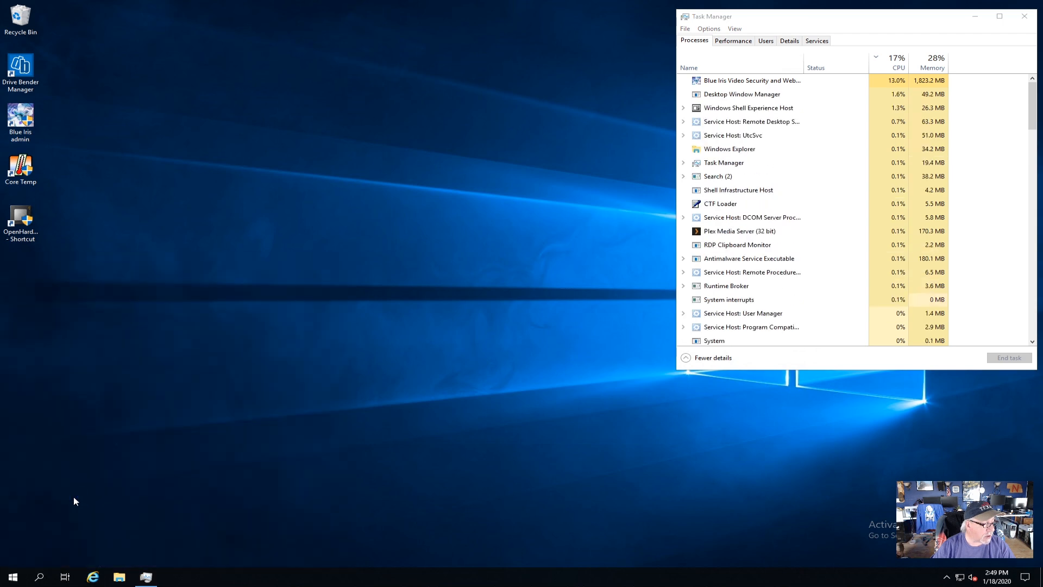
mouse_move(684, 0)
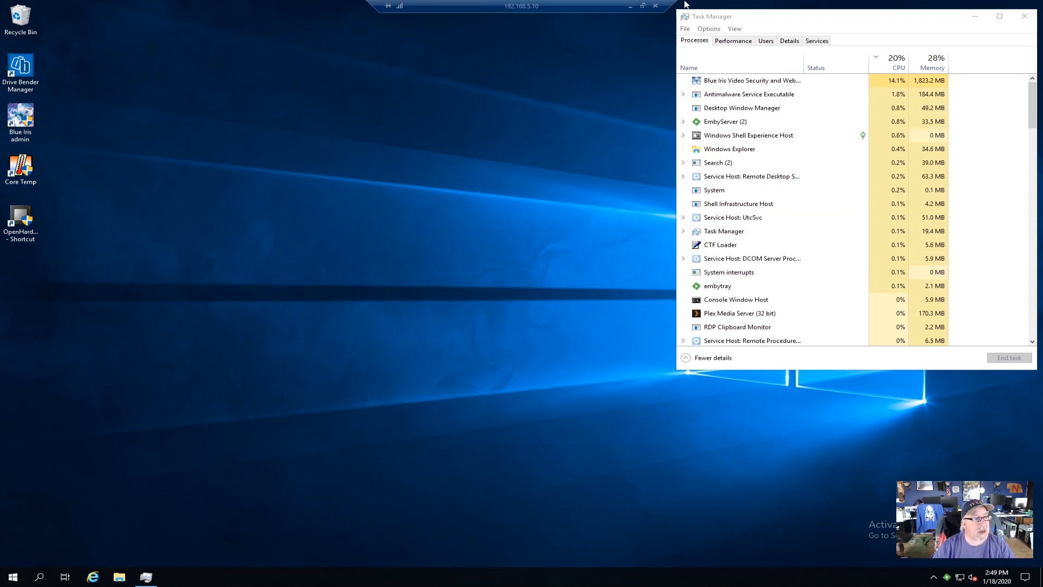
left_click(631, 6)
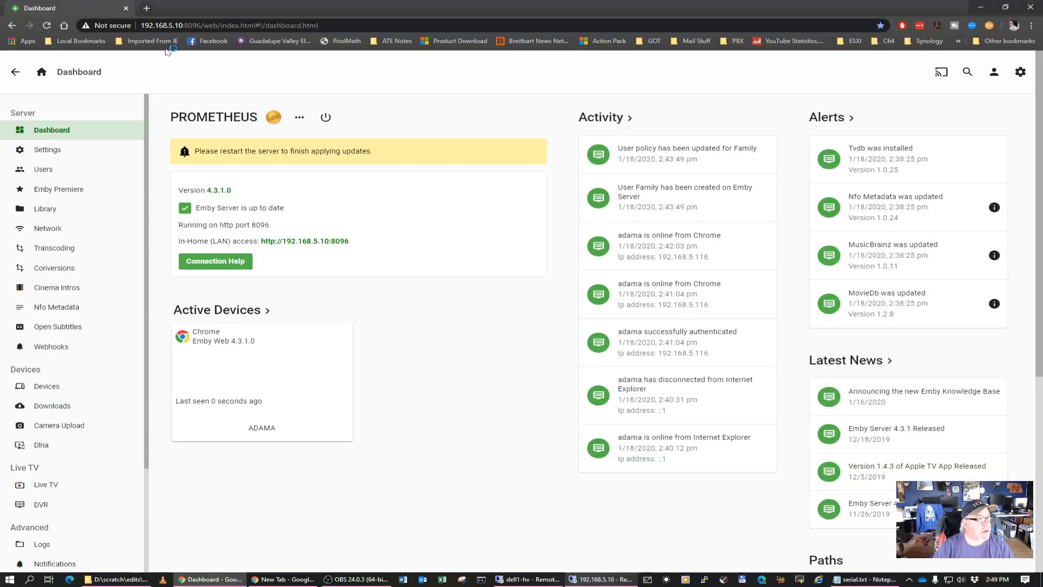
Reload the Emby dashboard from its saved bookmark
left_click(73, 38)
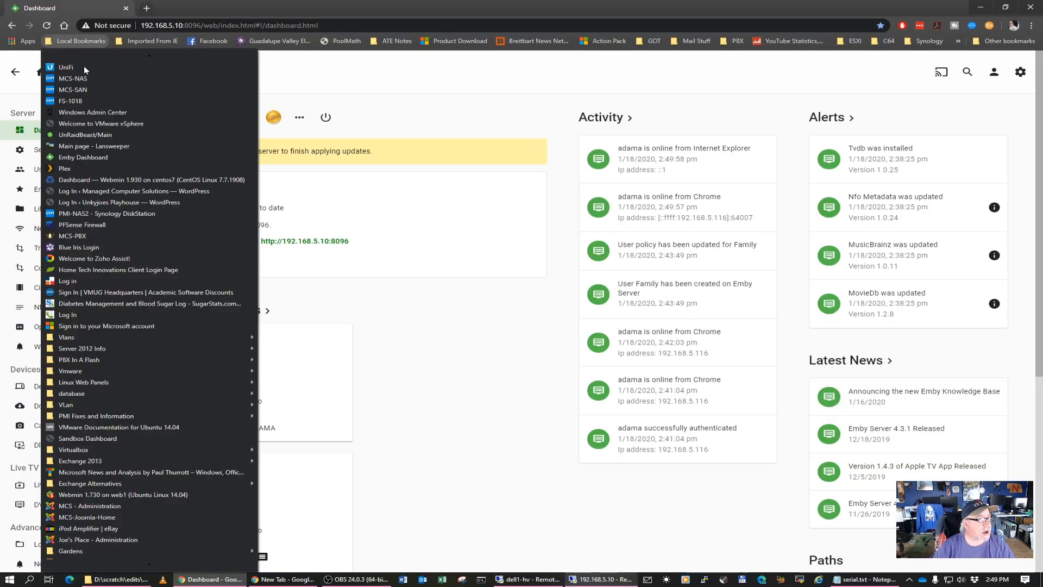
left_click(87, 160)
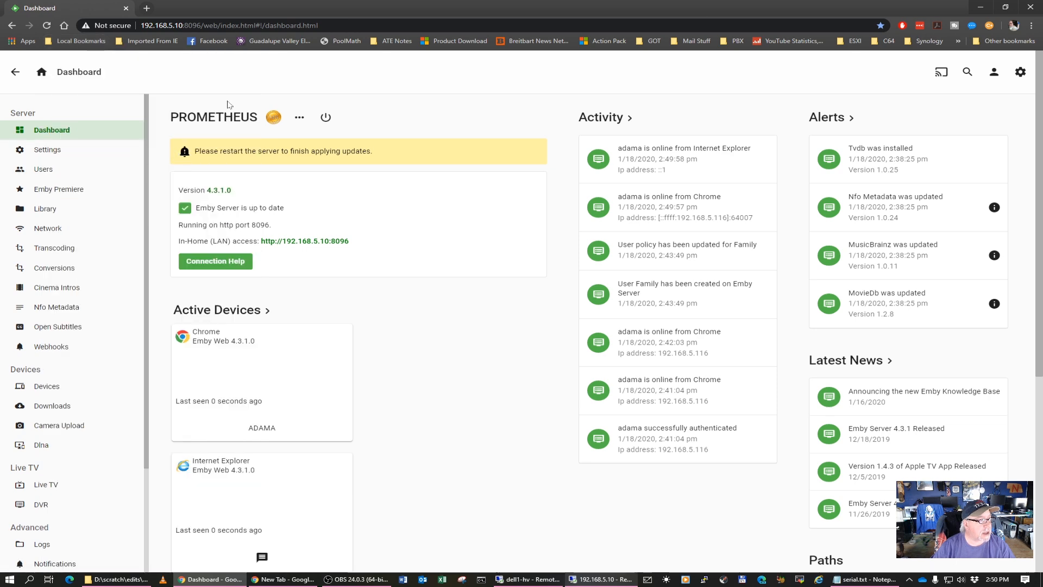
left_click(47, 150)
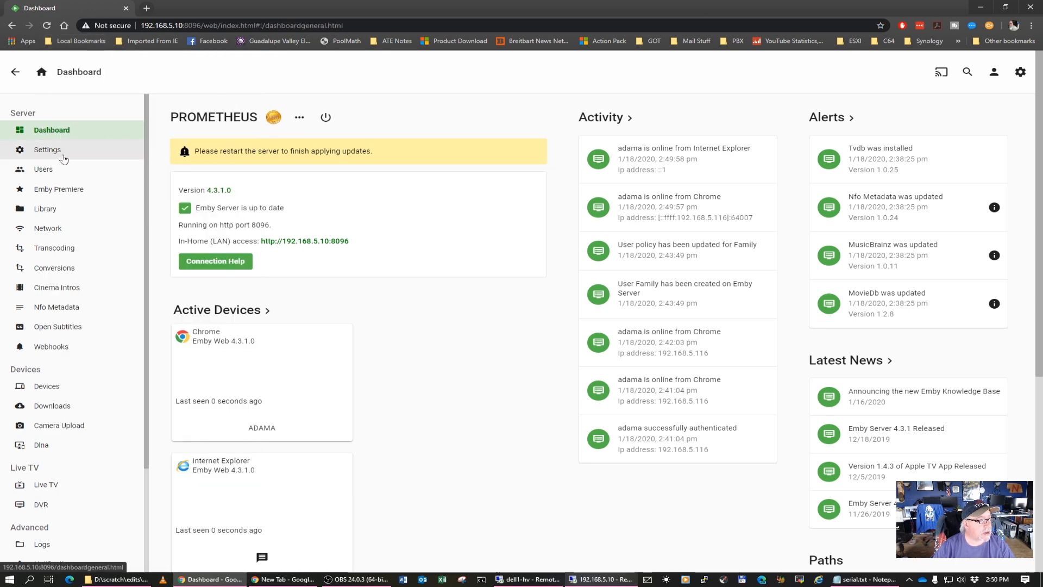
left_click(72, 130)
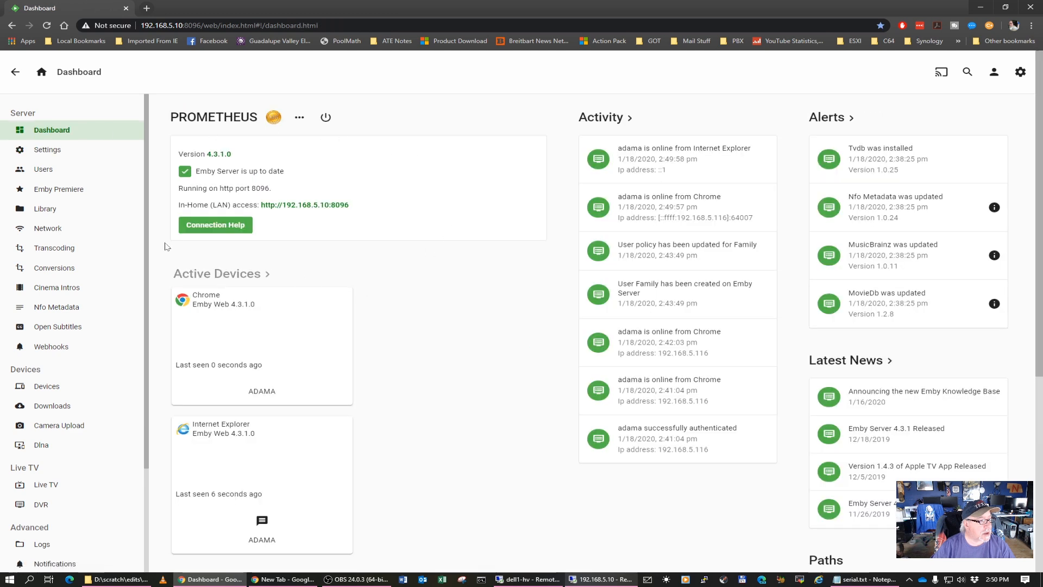
Start a new media library with the content type Movies and the display name Action Adventure
left_click(52, 211)
left_click(224, 175)
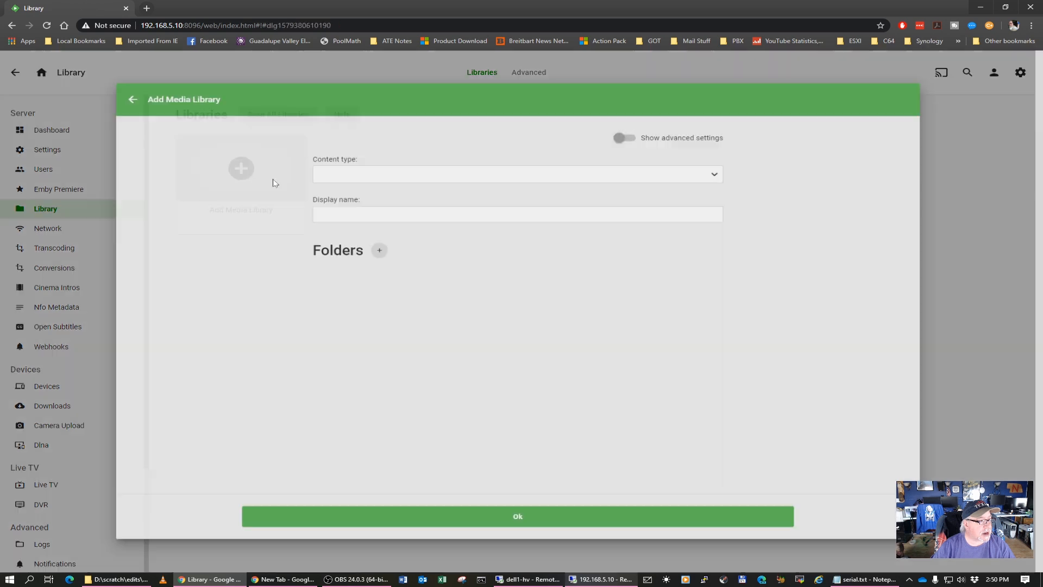
left_click(392, 171)
left_click(367, 196)
left_click_drag(334, 222, 283, 224)
type("Action")
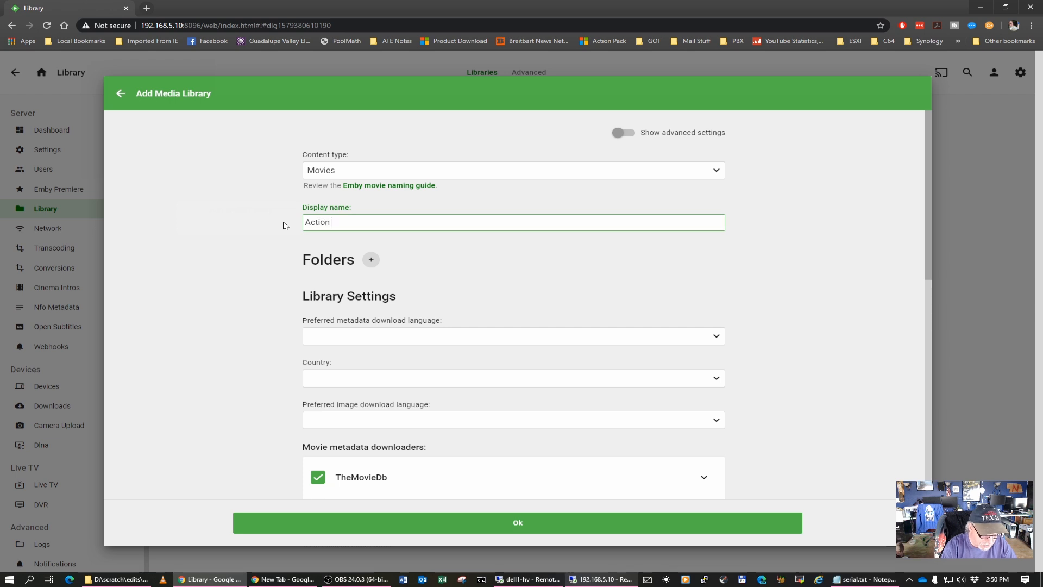
key("BackSpace")
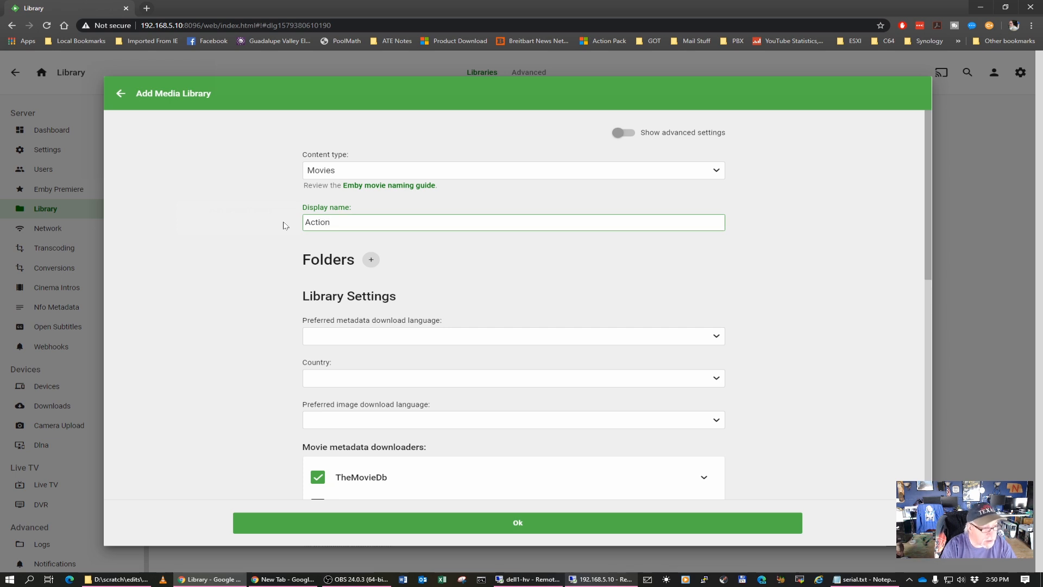
type("Adv")
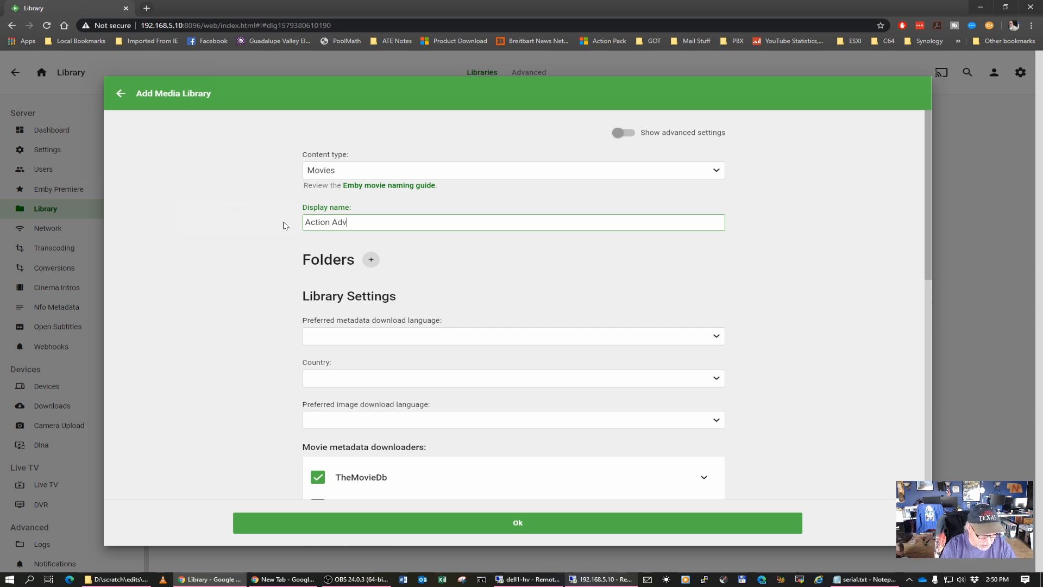
type("enture")
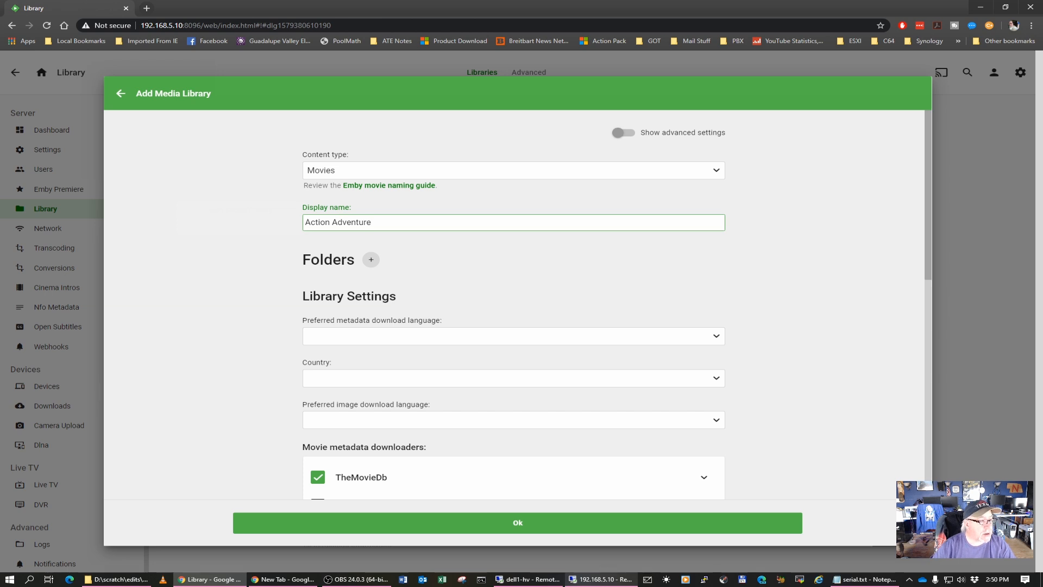
Add the folder M:\videos\Action-Adventure to the library and save it
left_click(371, 259)
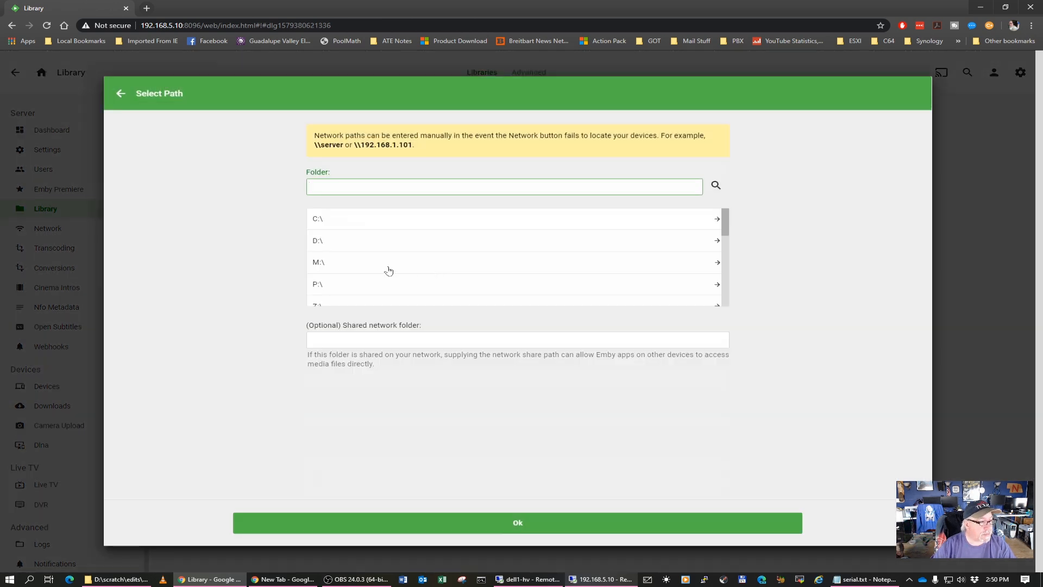
left_click(324, 264)
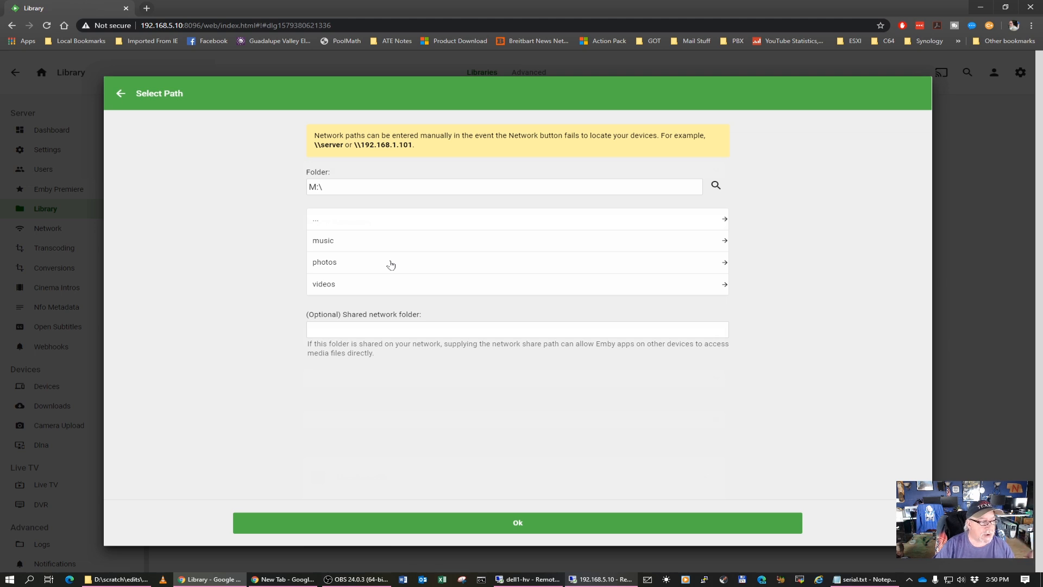
left_click(327, 287)
left_click(374, 244)
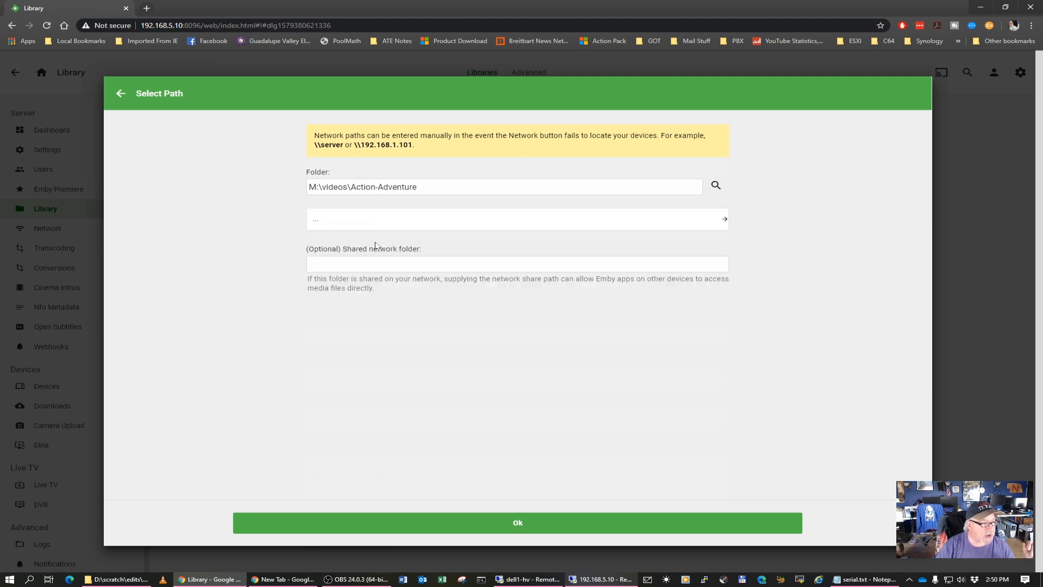
left_click(518, 525)
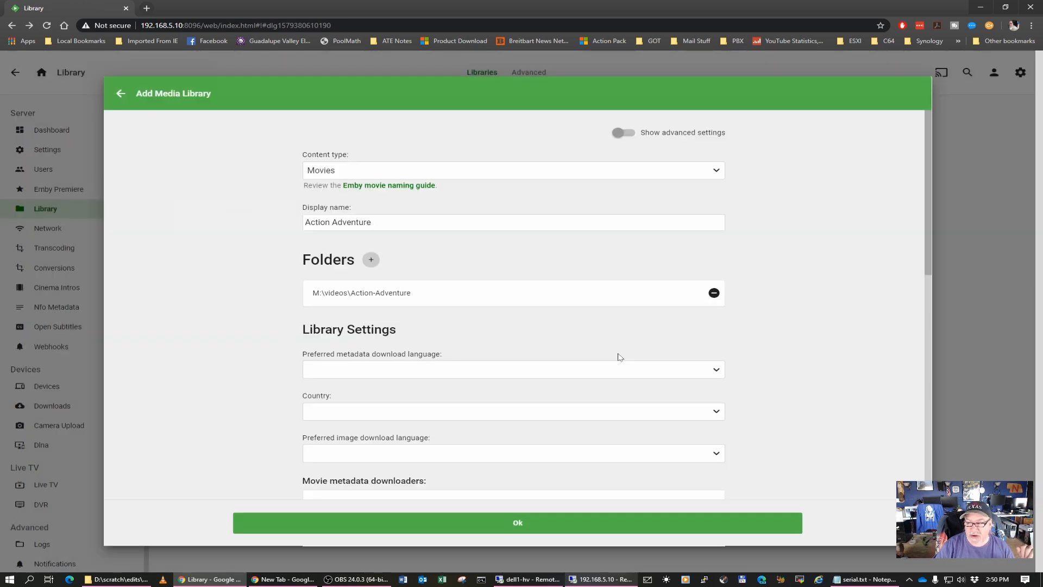
left_click(516, 523)
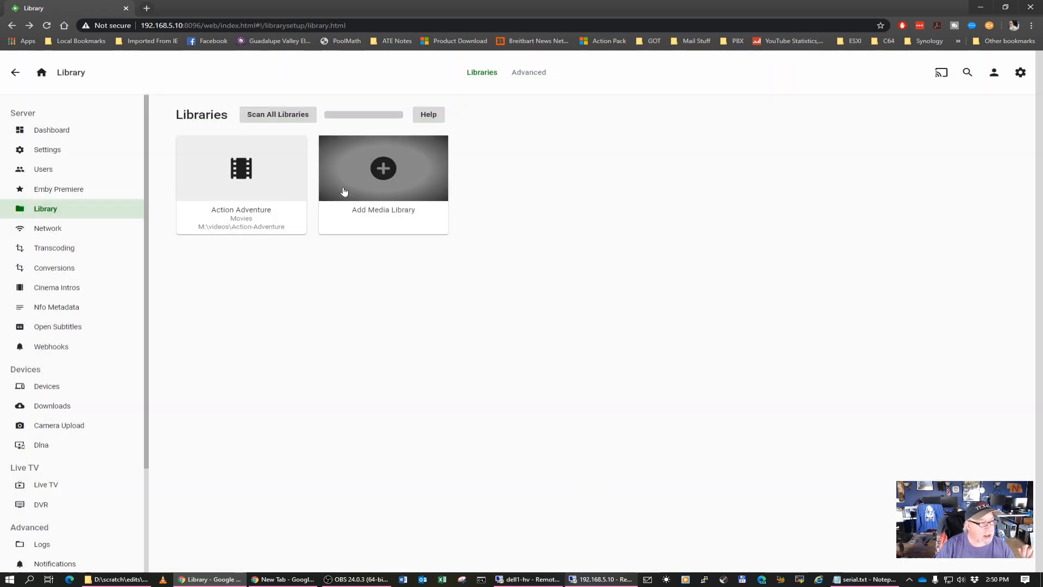
Add a media library with the content type Music and the folder M:\music, keeping the default display name
mouse_move(285, 171)
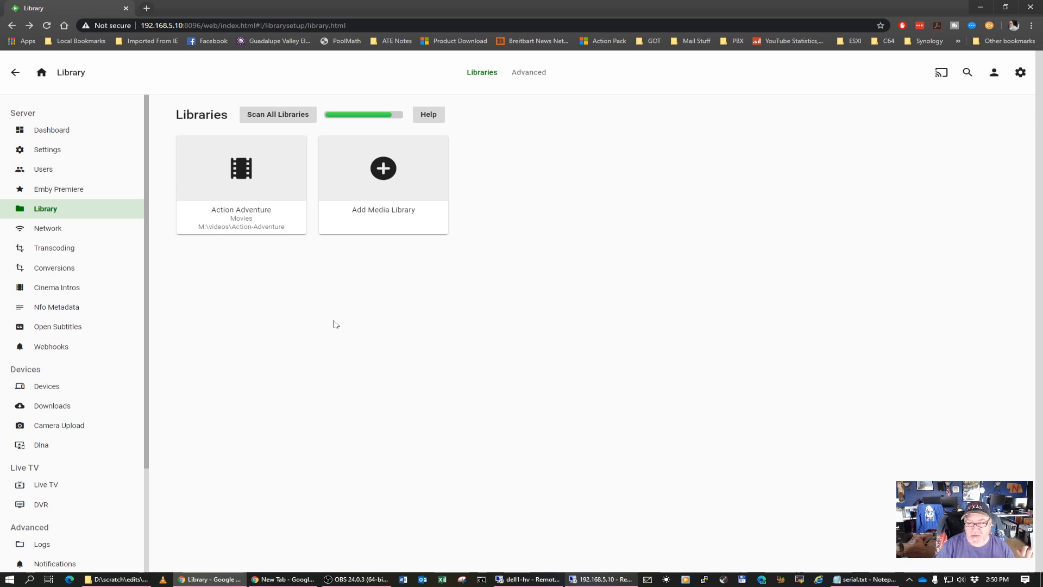
left_click(393, 170)
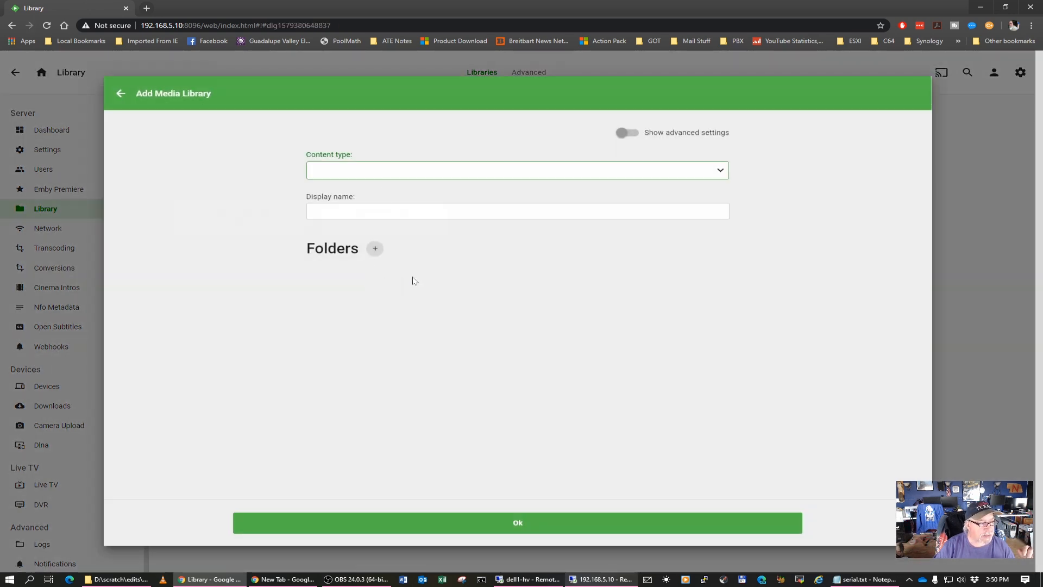
left_click(720, 172)
left_click(325, 205)
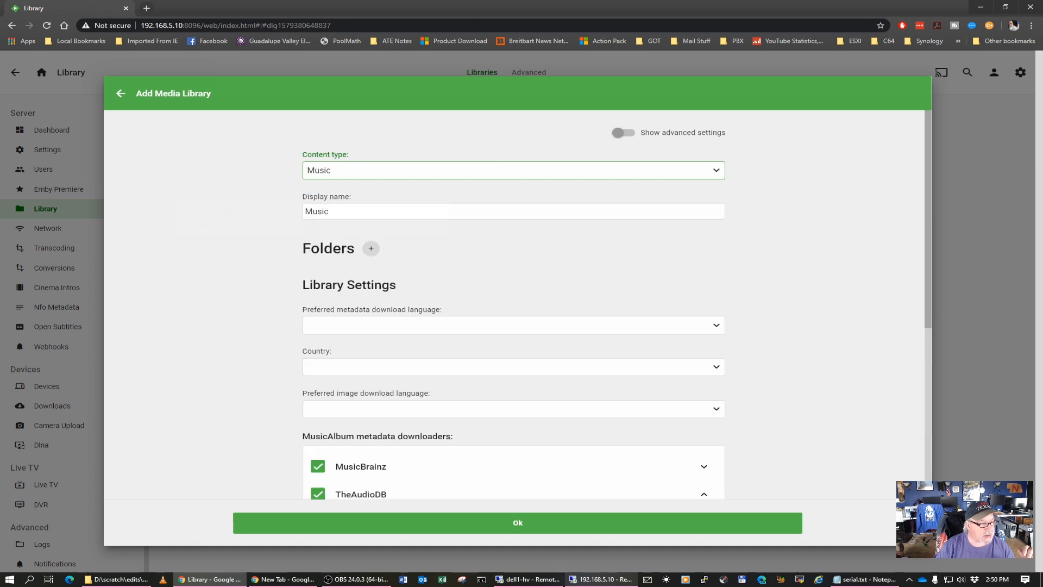
left_click(372, 249)
left_click(330, 265)
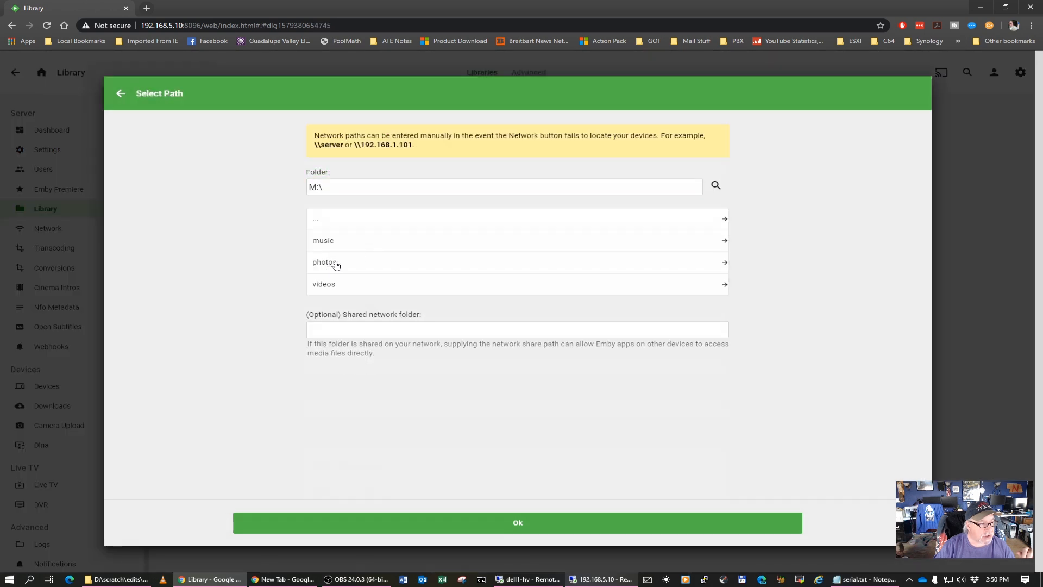
left_click(341, 244)
left_click(524, 526)
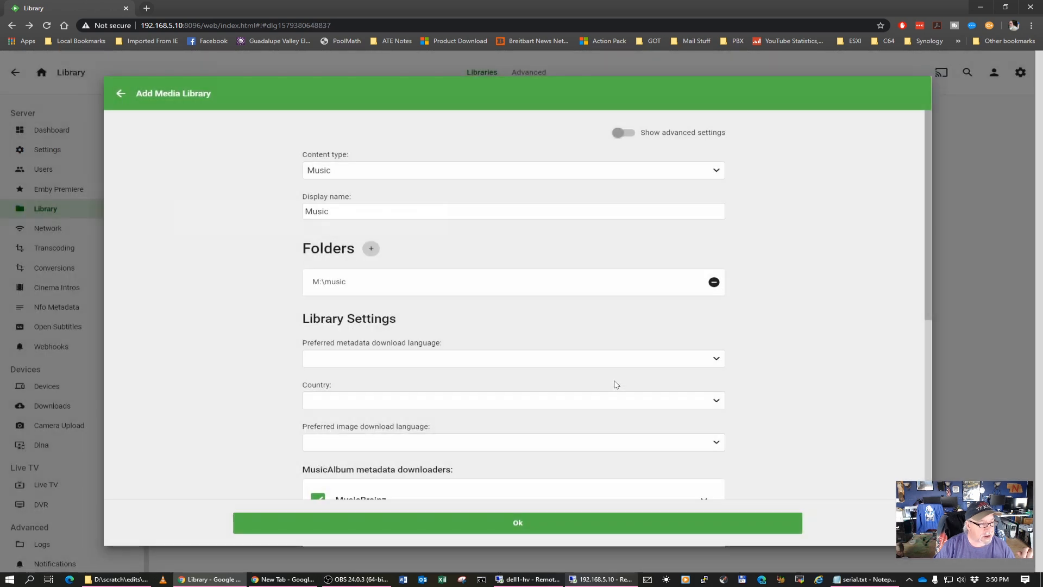
left_click(530, 530)
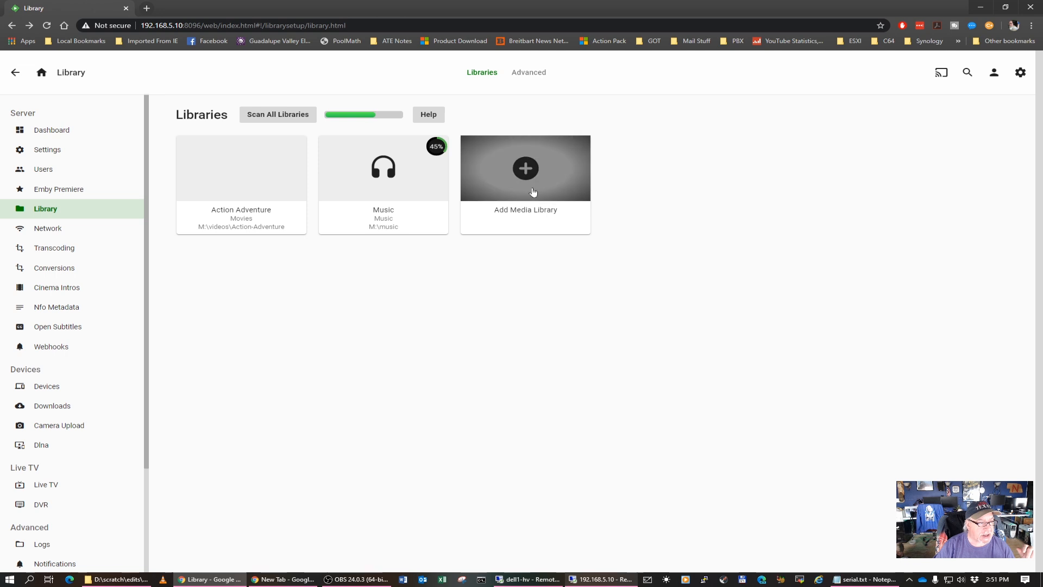
Add a media library with the content type Home videos & photos and the folder M:\photos
left_click(521, 169)
left_click(514, 172)
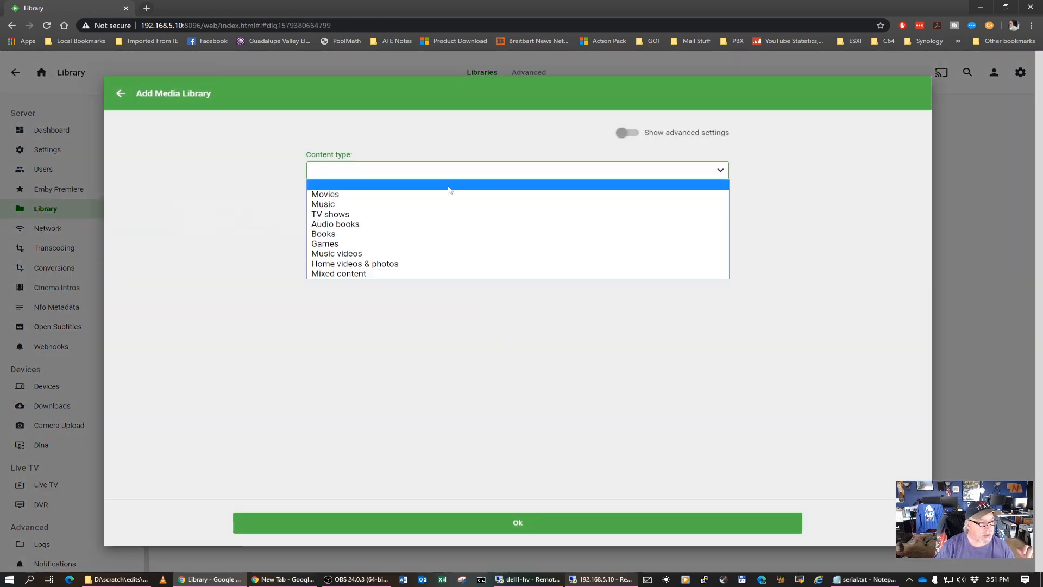
left_click(374, 266)
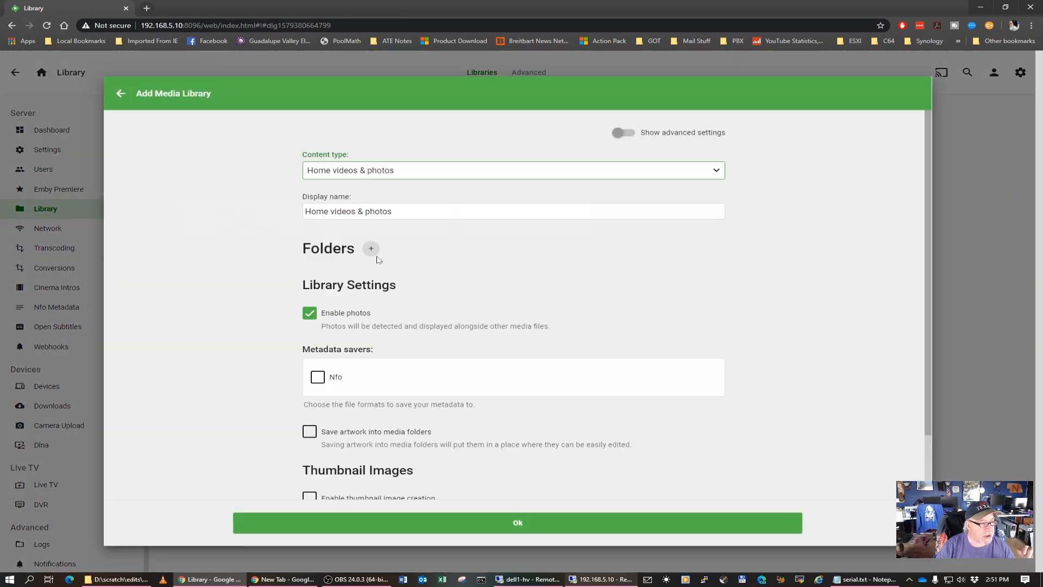
left_click(371, 249)
left_click(370, 266)
left_click(346, 266)
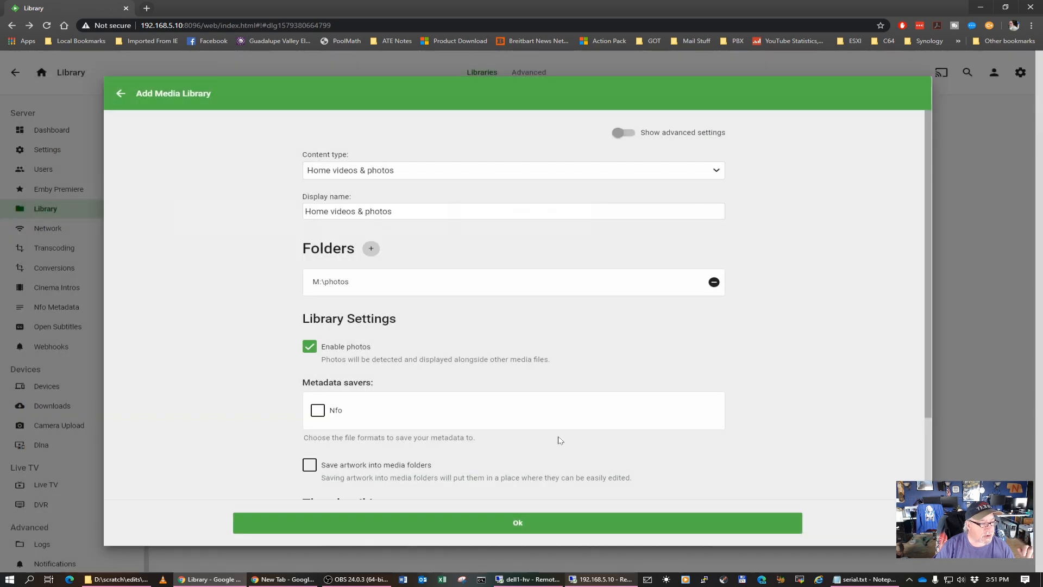
left_click(519, 524)
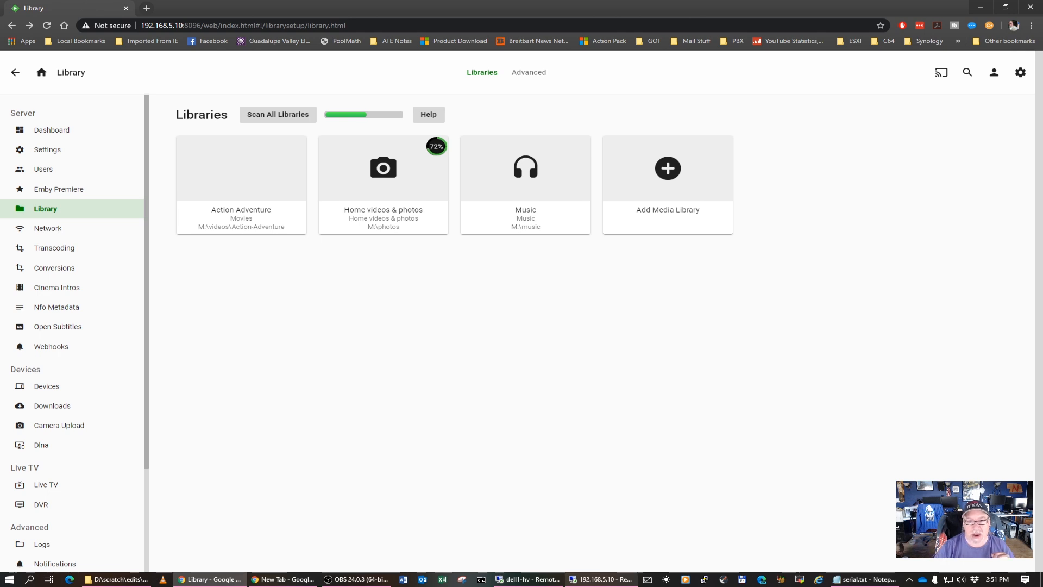
Add a media library with the content type TV shows and the folder M:\videos\TV Shows
left_click(668, 168)
left_click(430, 173)
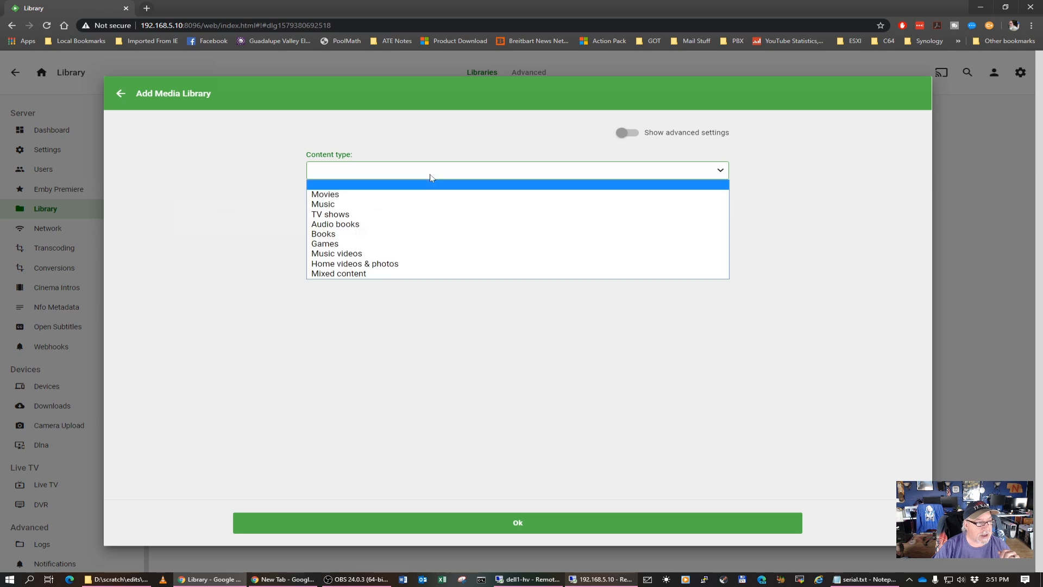
left_click(348, 214)
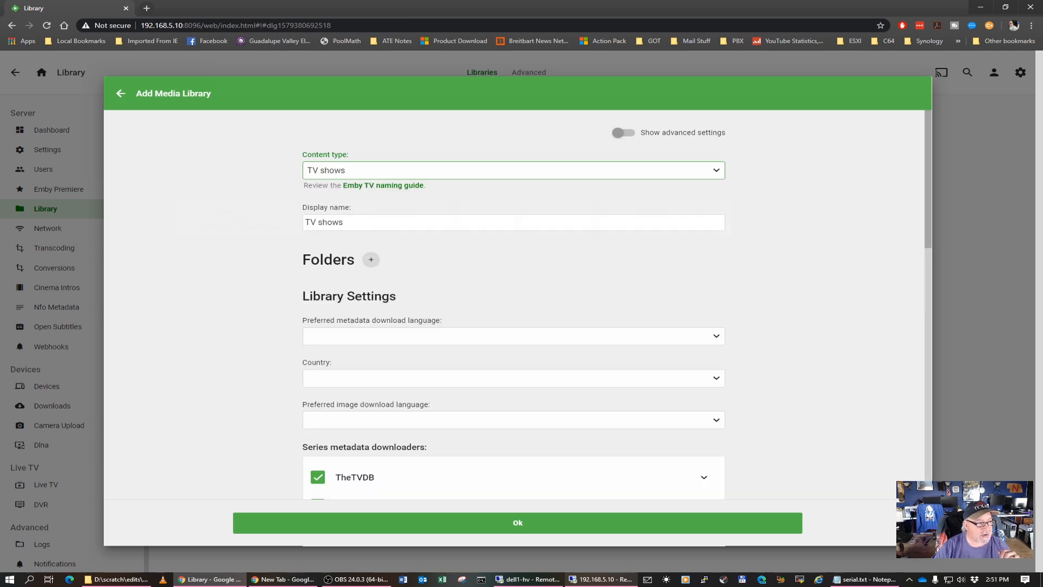
left_click(371, 259)
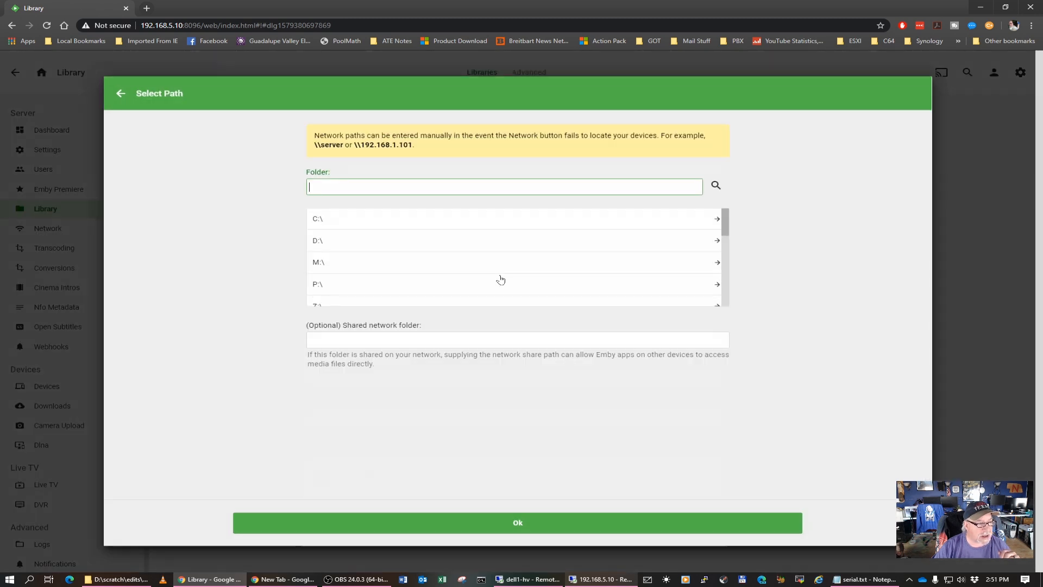
left_click(332, 266)
left_click(345, 288)
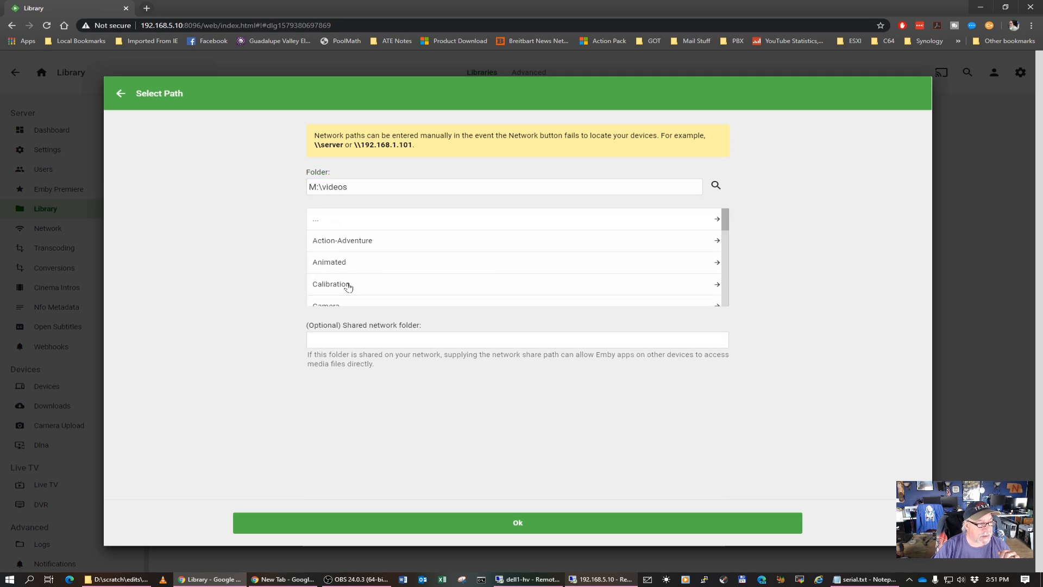
scroll(388, 287, "down", 2)
scroll(388, 287, "down", 3)
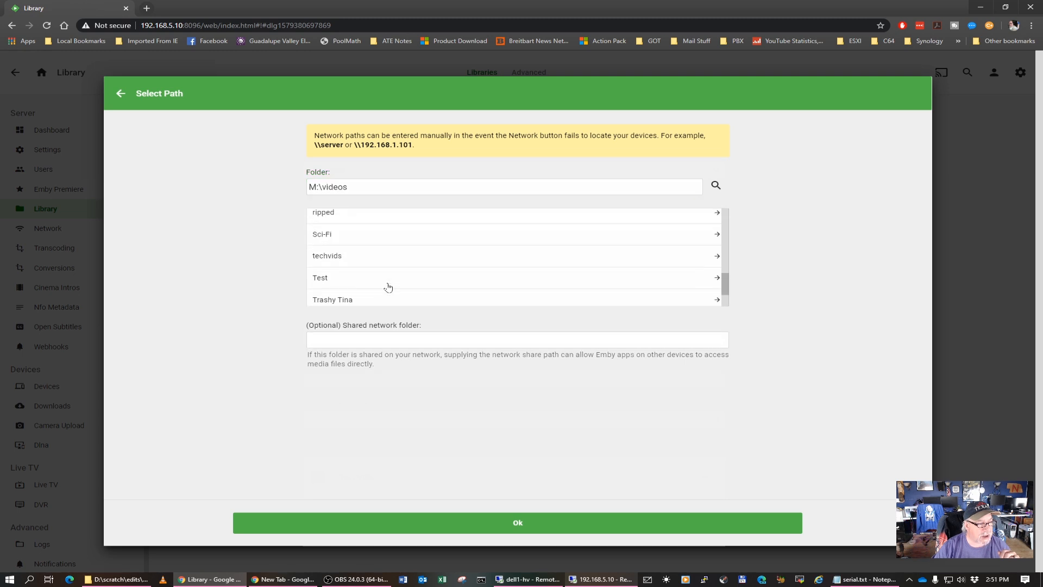
scroll(386, 287, "down", 2)
left_click(335, 273)
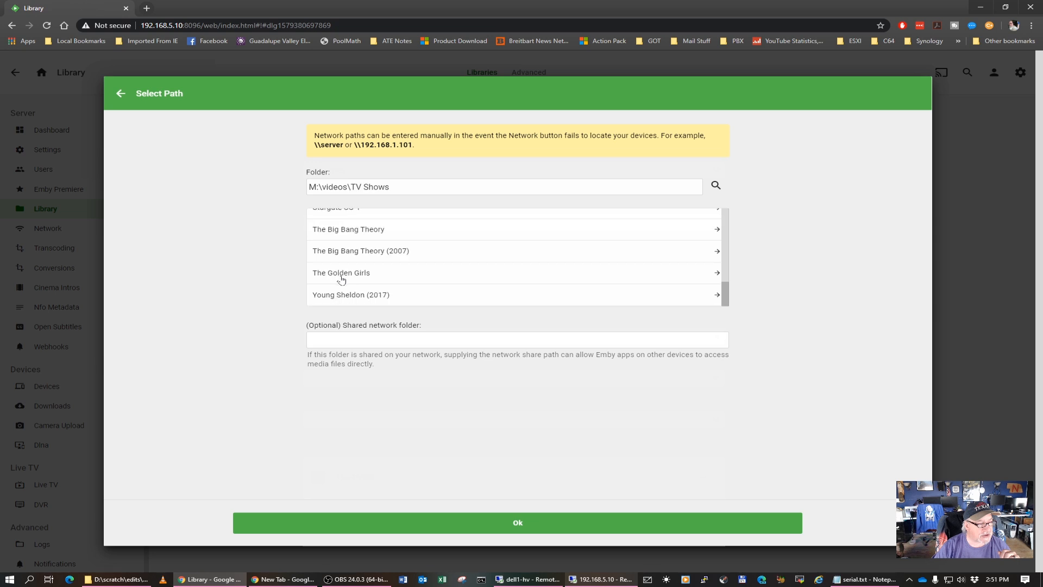
left_click(518, 524)
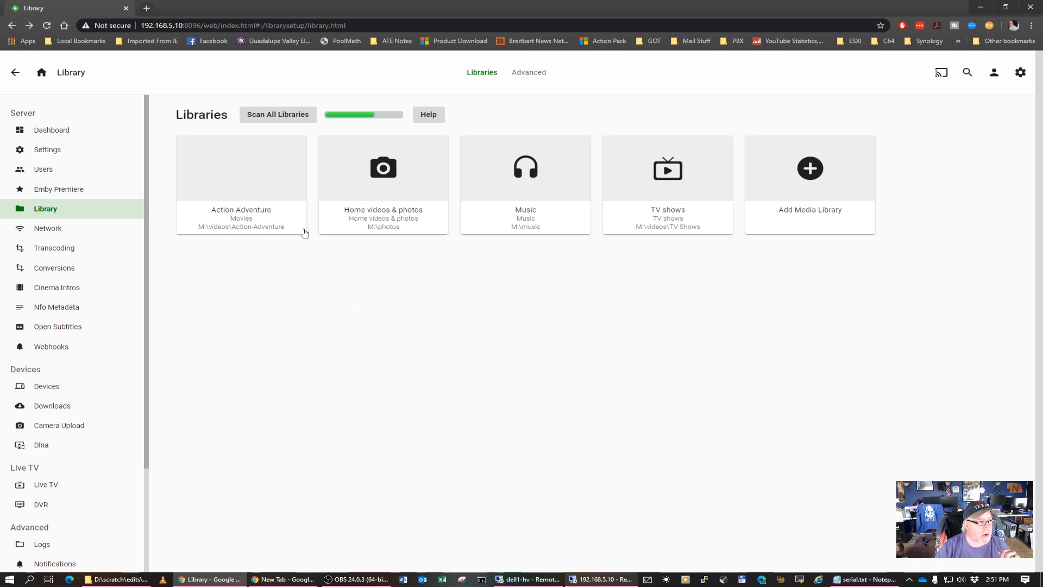
Return to the dashboard and set the server dashboard theme to Dark (red accent) in the user's display settings
left_click(57, 131)
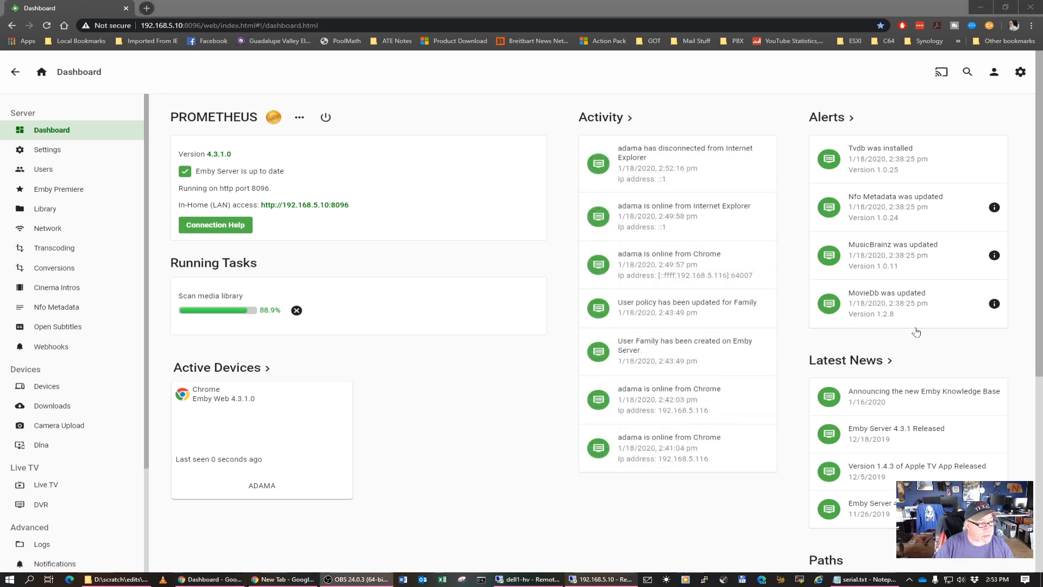
left_click(992, 75)
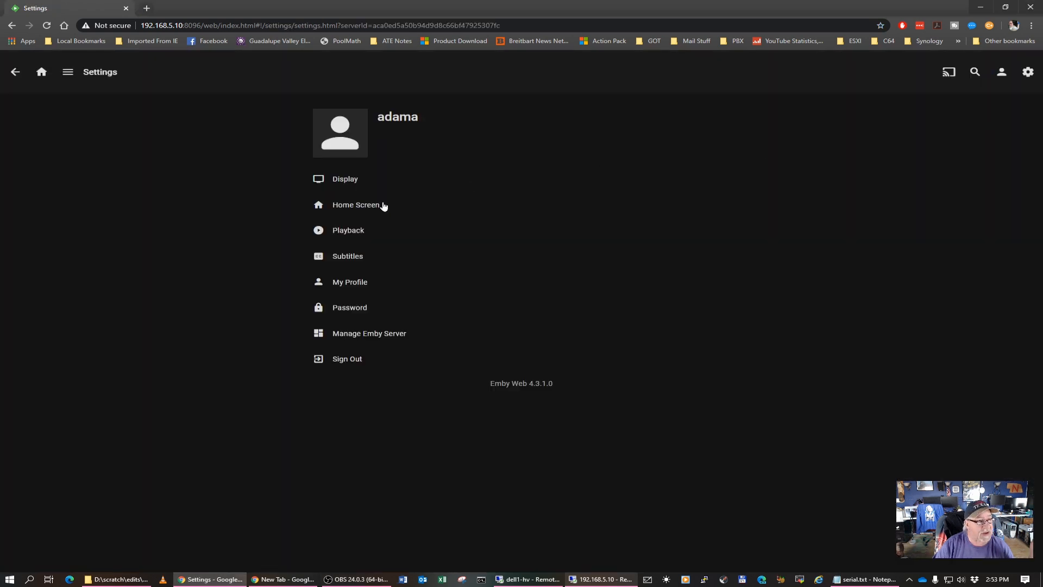
left_click(356, 181)
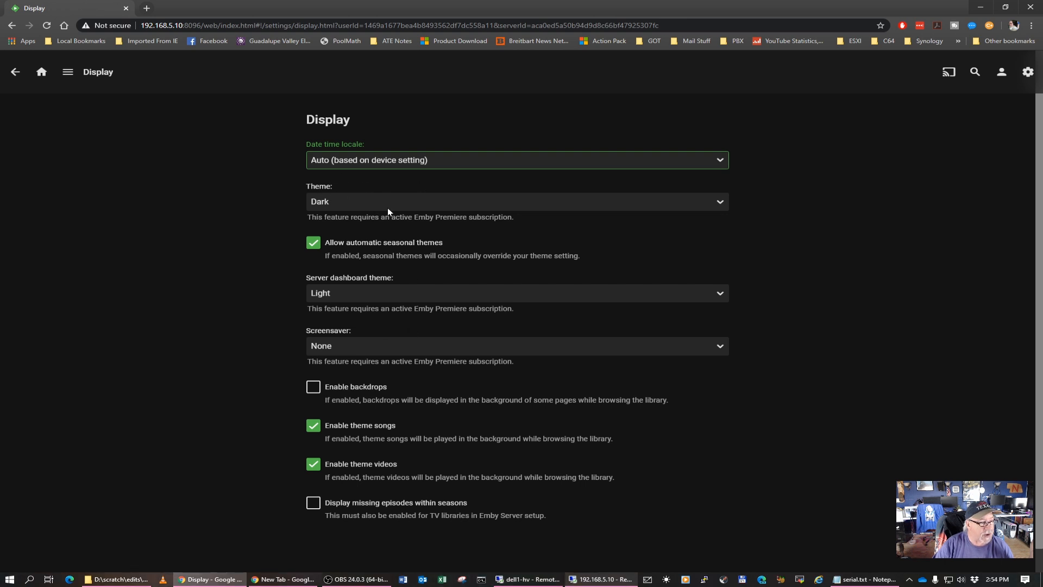
left_click(347, 295)
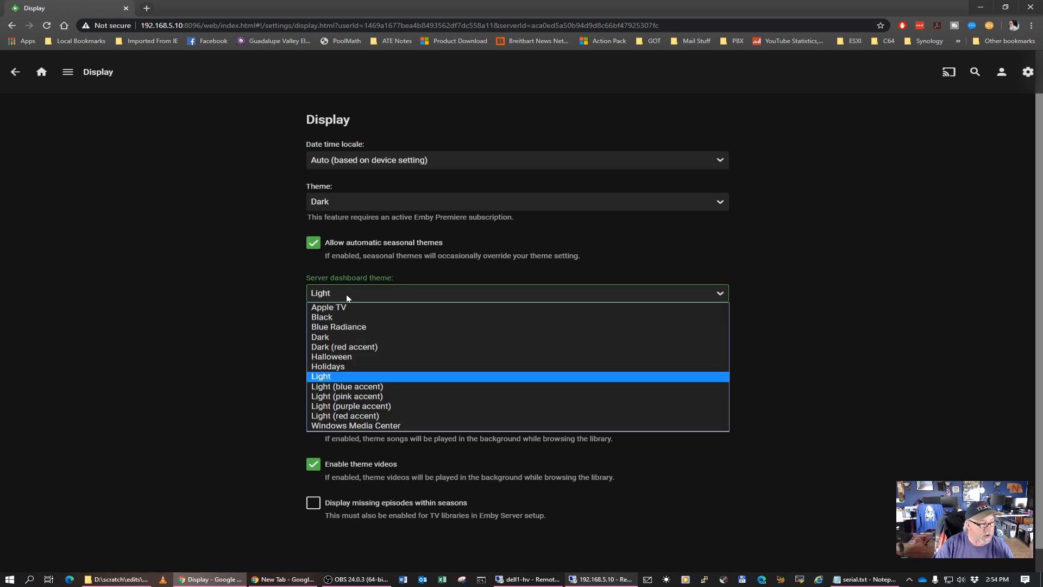
left_click(363, 354)
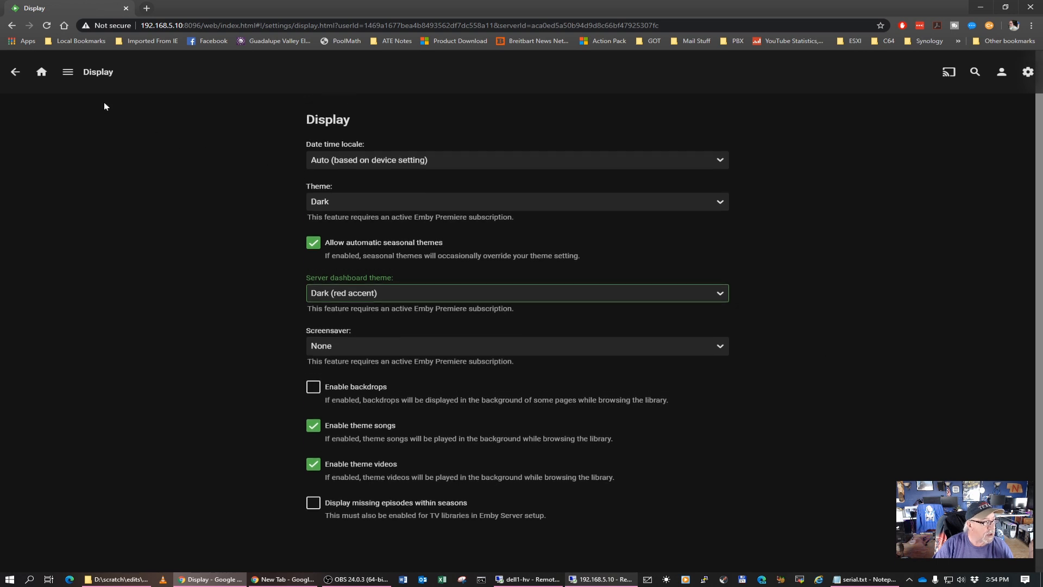
Go back to managing the Emby server and look over the dashboard in the chosen theme
left_click(67, 73)
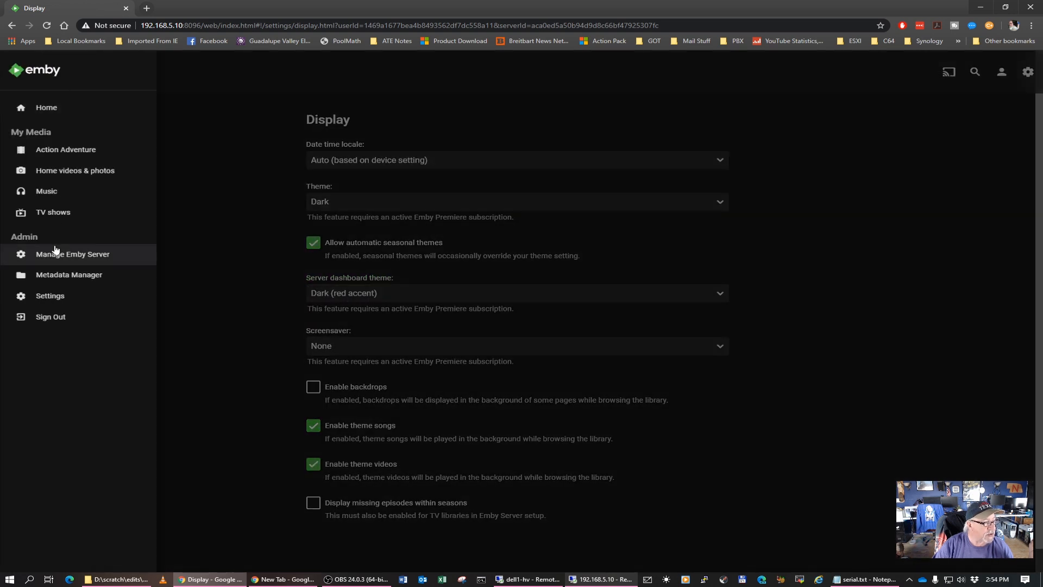
left_click(56, 254)
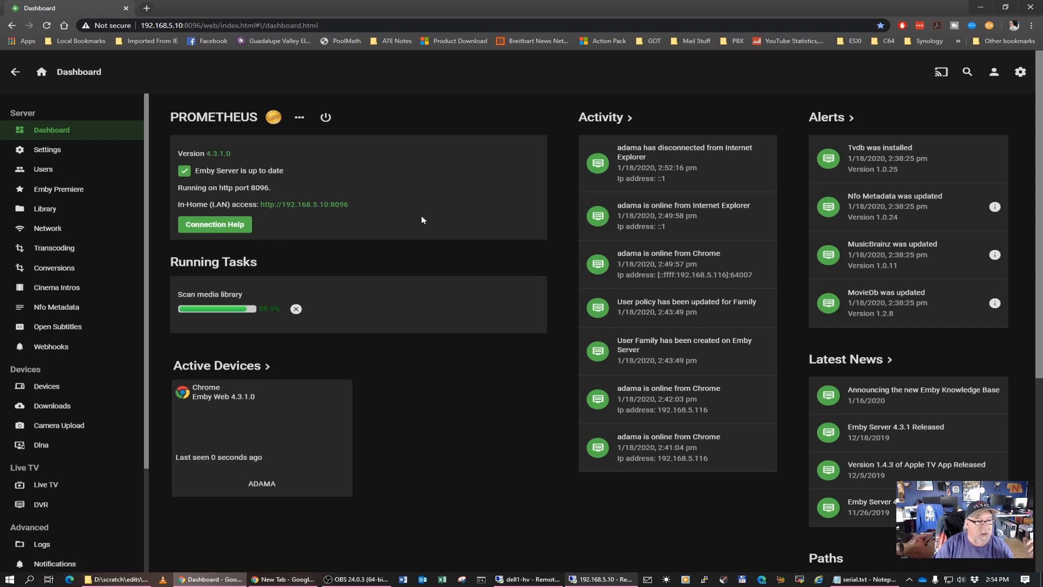
scroll(421, 366, "down", 4)
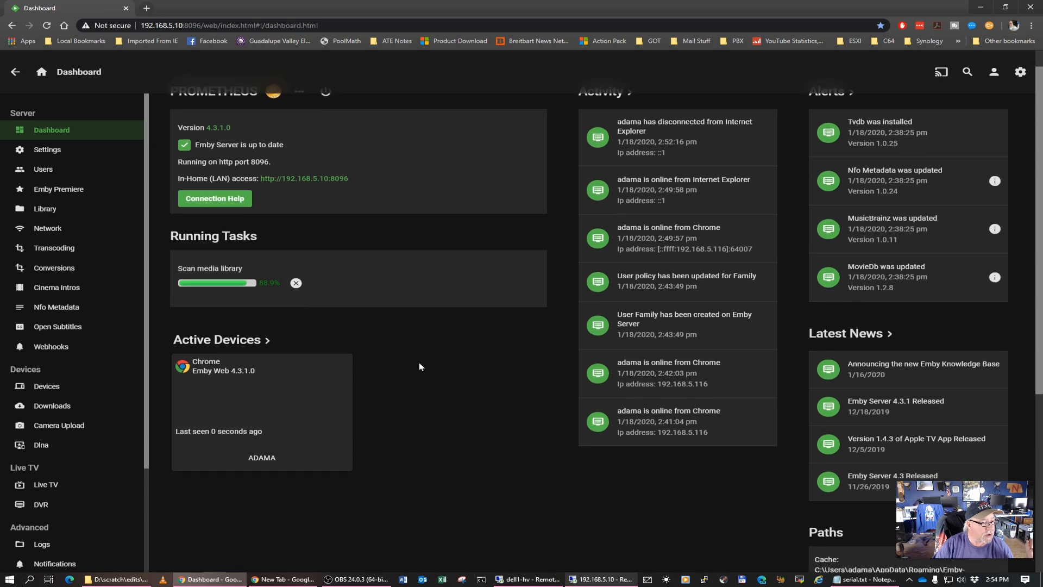
scroll(419, 366, "up", 4)
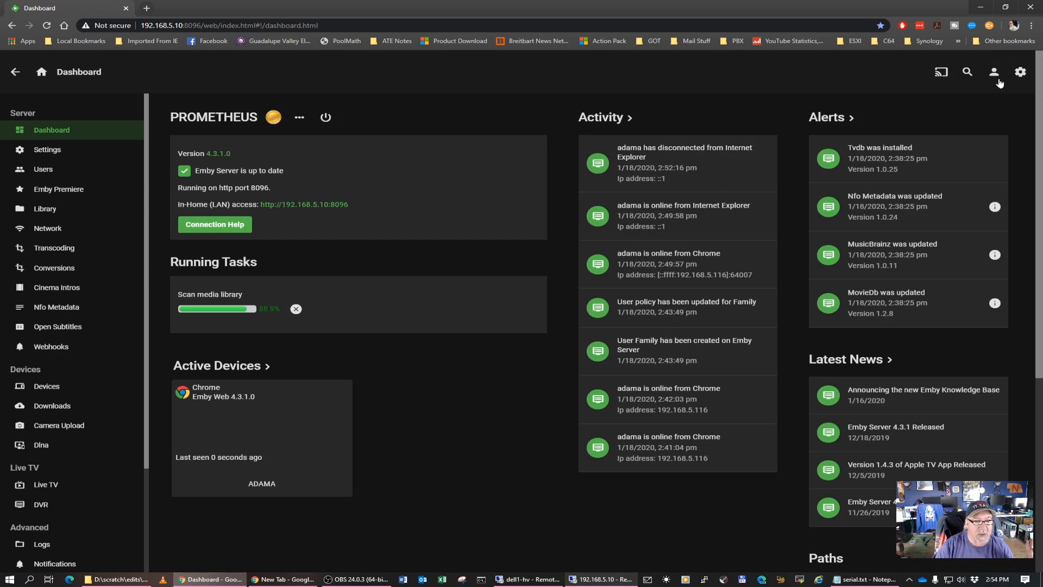
Reapply Dark (red accent) as the server dashboard theme in the display settings and check the dashboard down to its paths
left_click(994, 72)
left_click(347, 180)
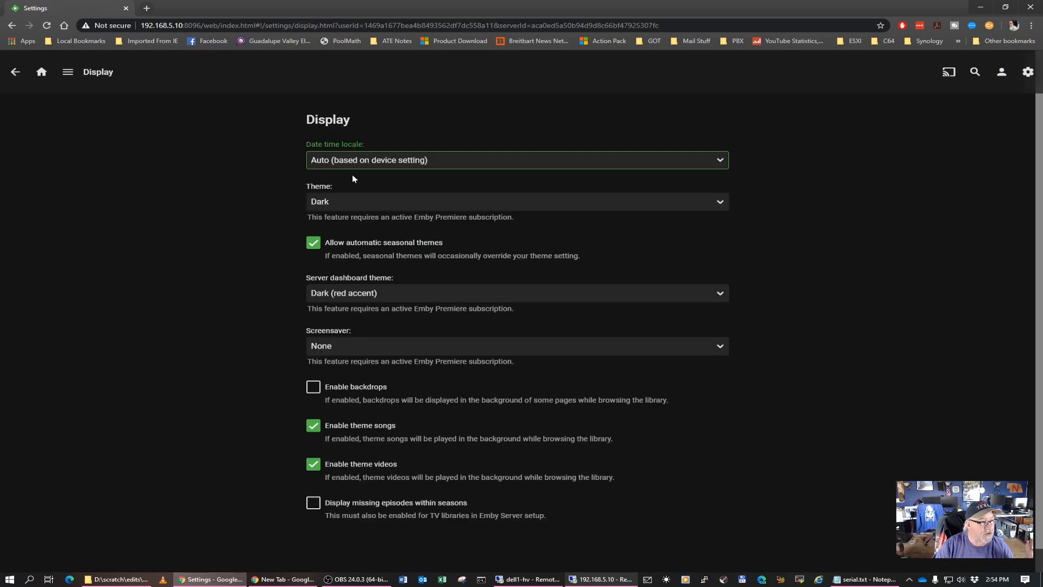
left_click(392, 293)
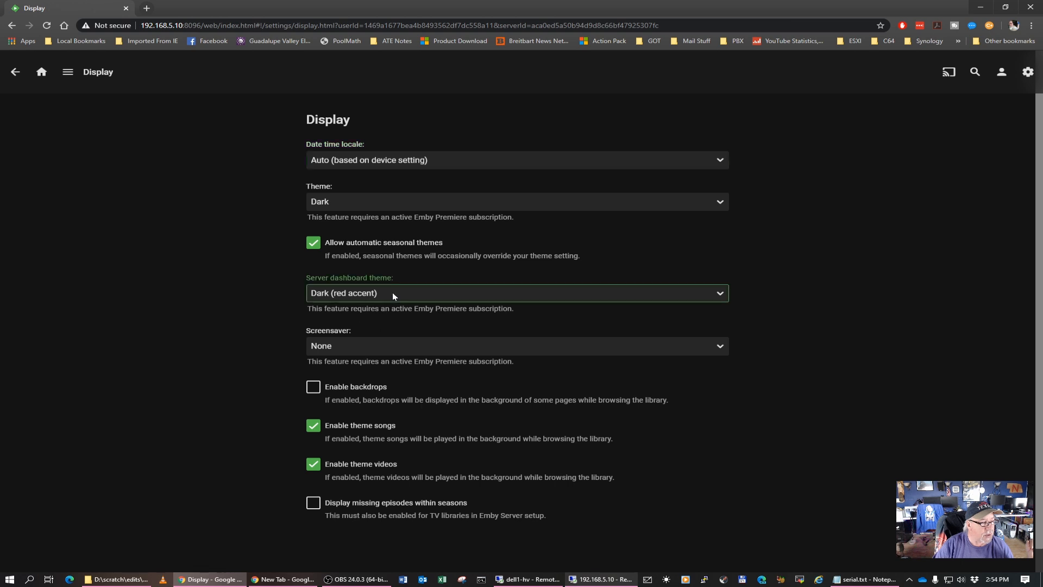
left_click(364, 350)
left_click(67, 72)
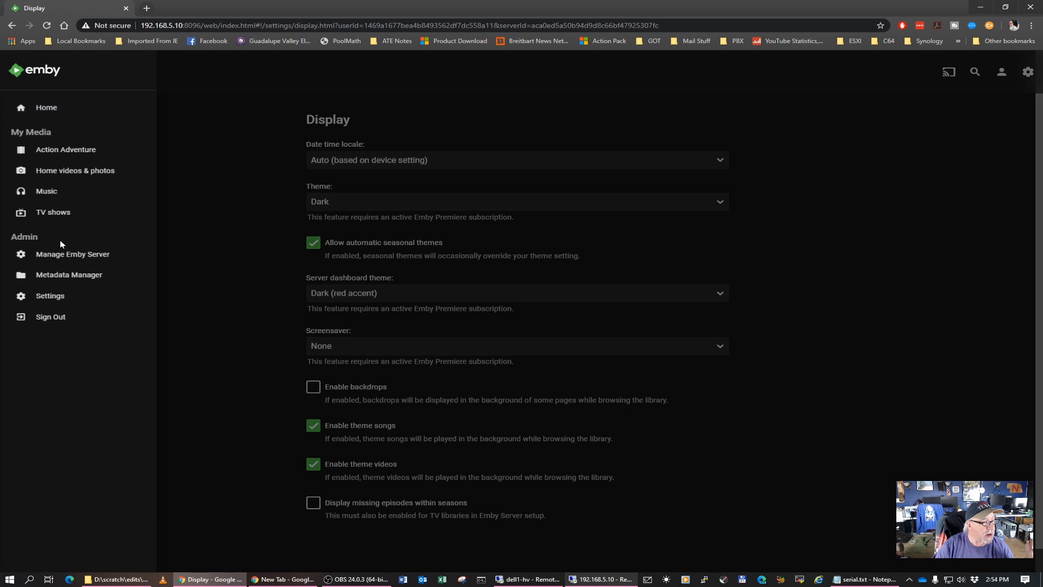
left_click(59, 254)
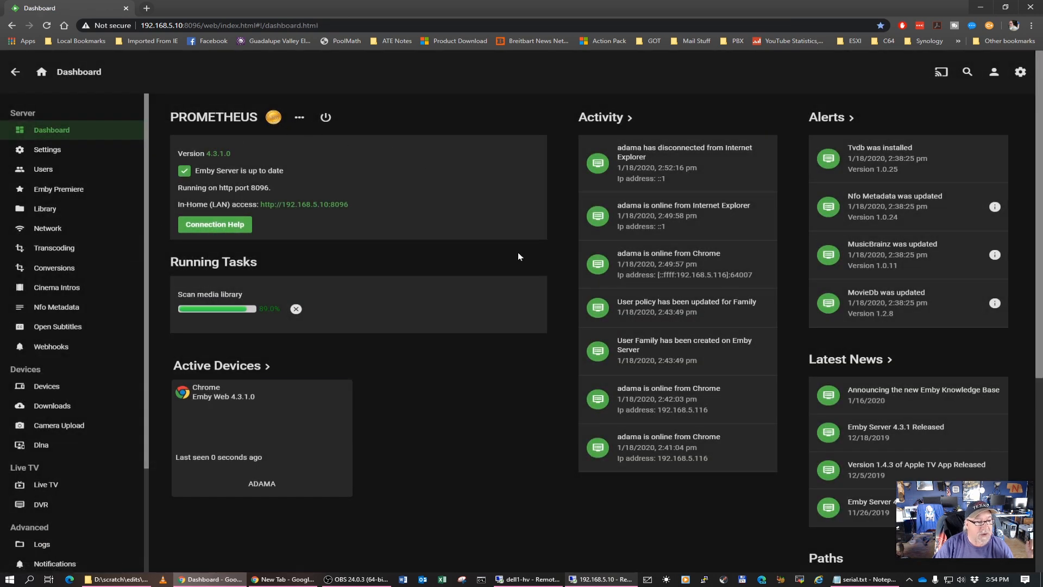
scroll(459, 333, "down", 6)
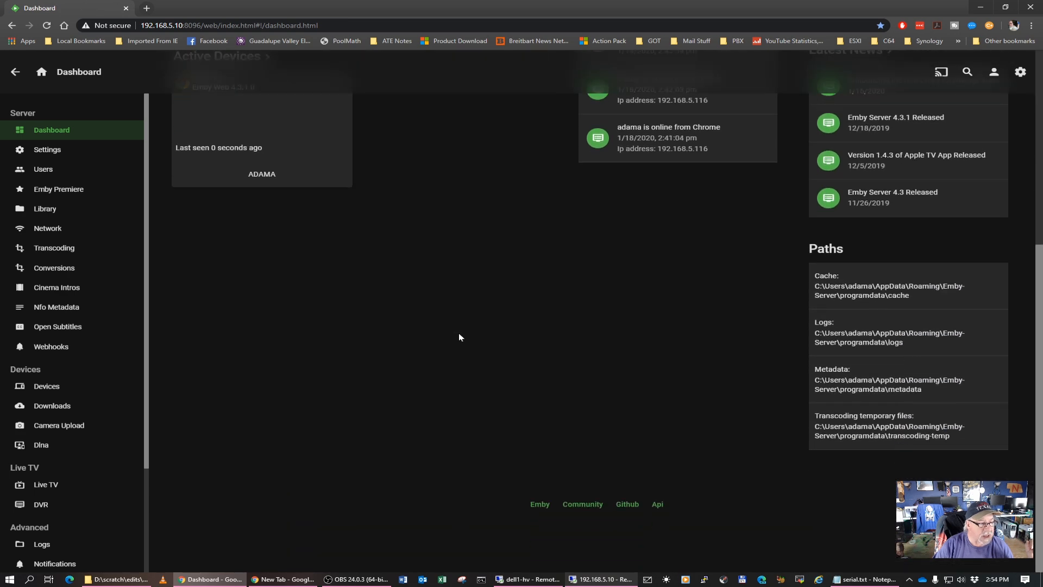
scroll(458, 337, "up", 6)
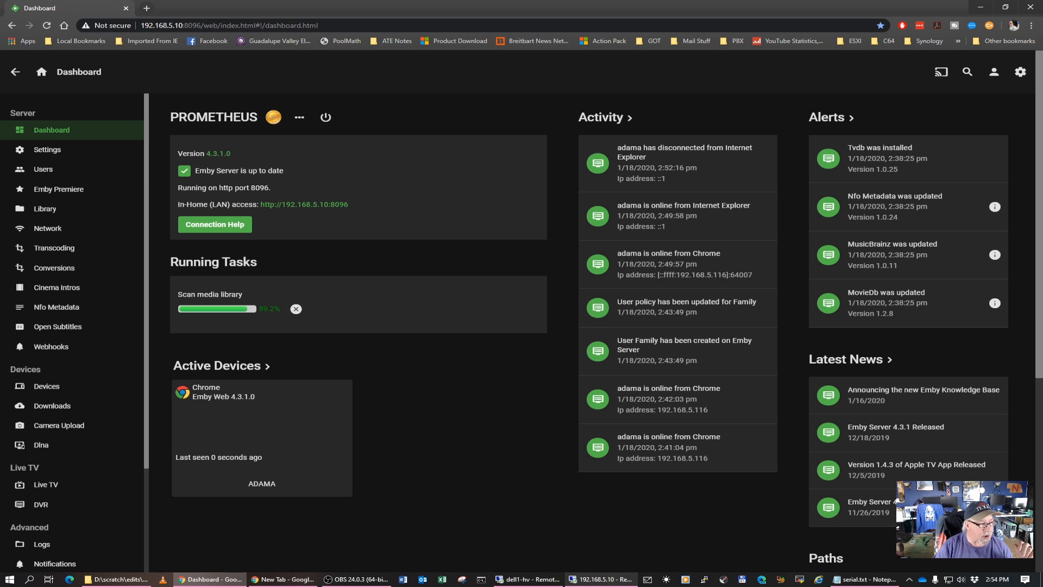
Set the server dashboard theme to Holidays in the user's display settings, return to the server dashboard and reload the page
left_click(993, 72)
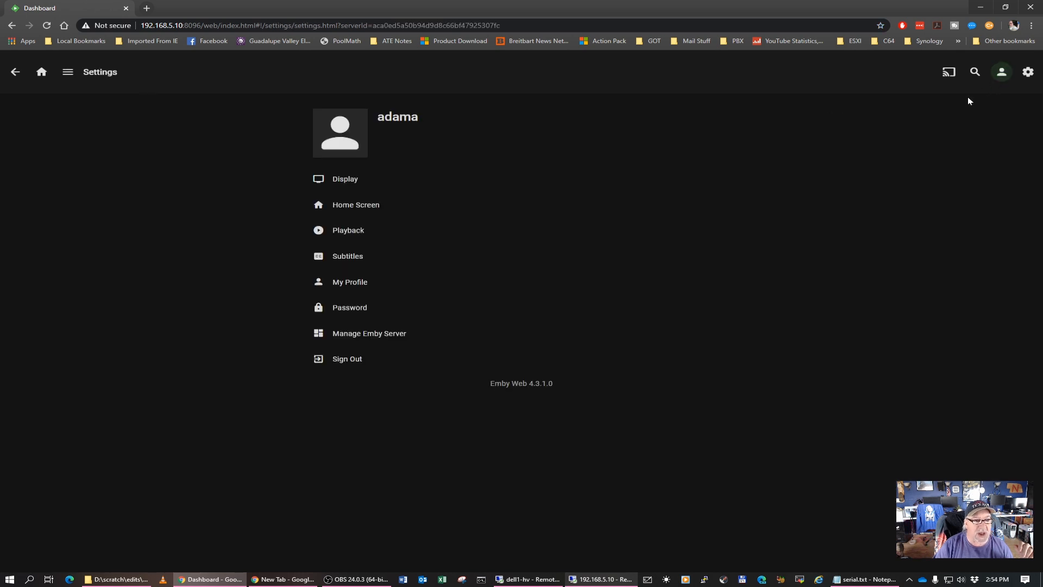
left_click(356, 186)
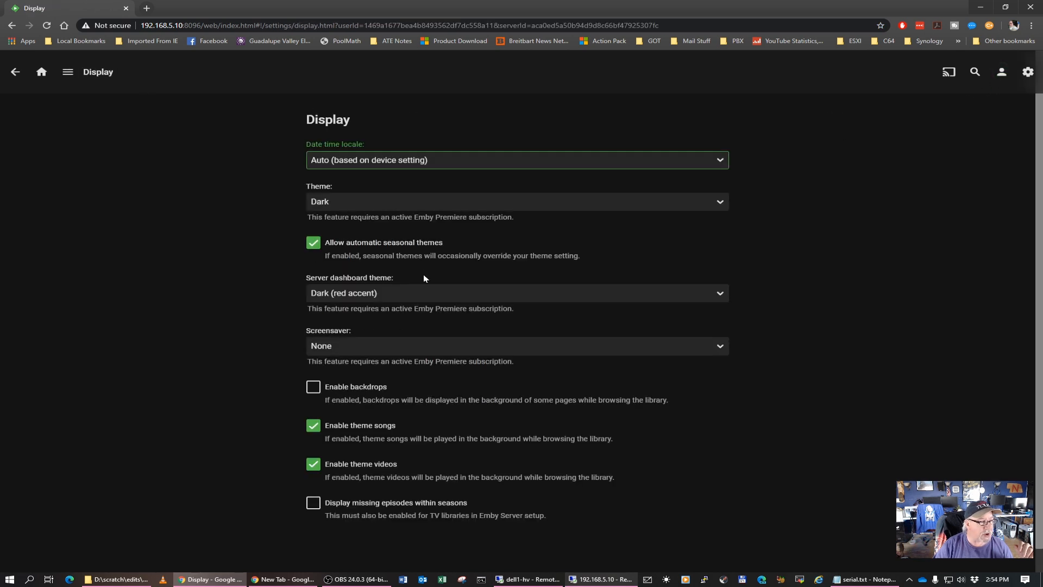
left_click(388, 300)
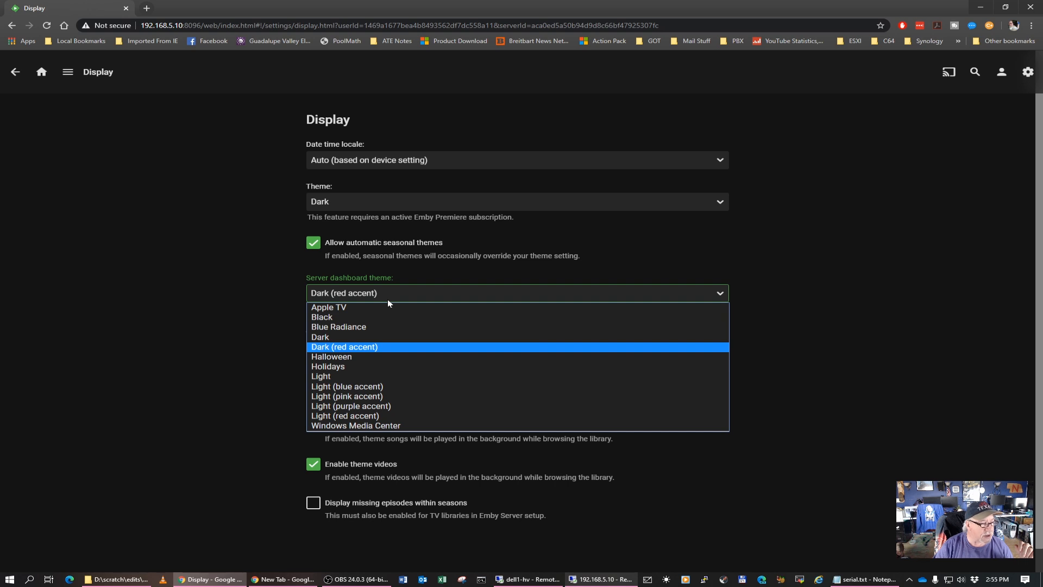
left_click(353, 366)
left_click(68, 73)
left_click(69, 253)
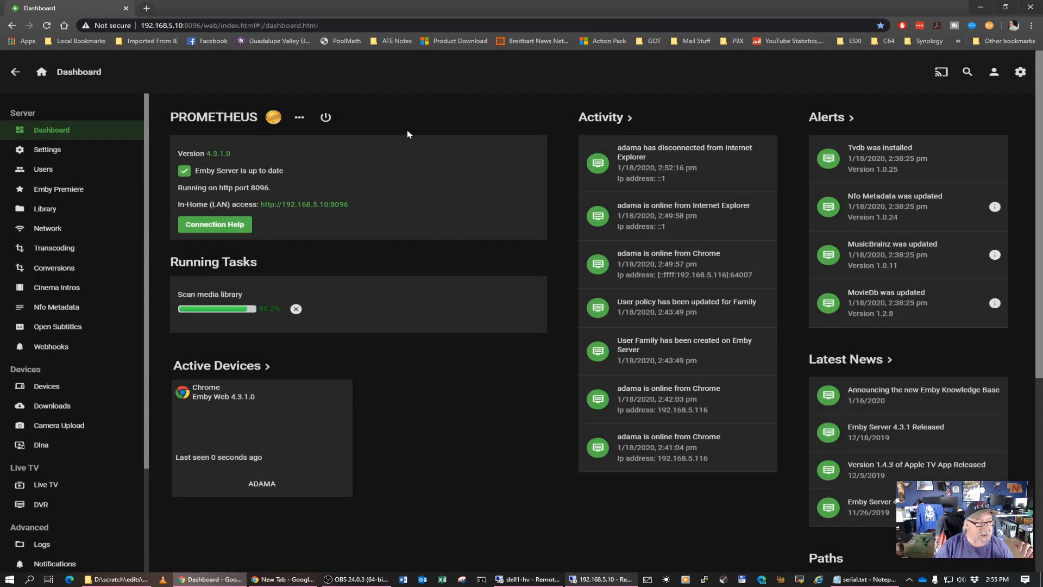
scroll(405, 258, "down", 1)
scroll(344, 259, "up", 1)
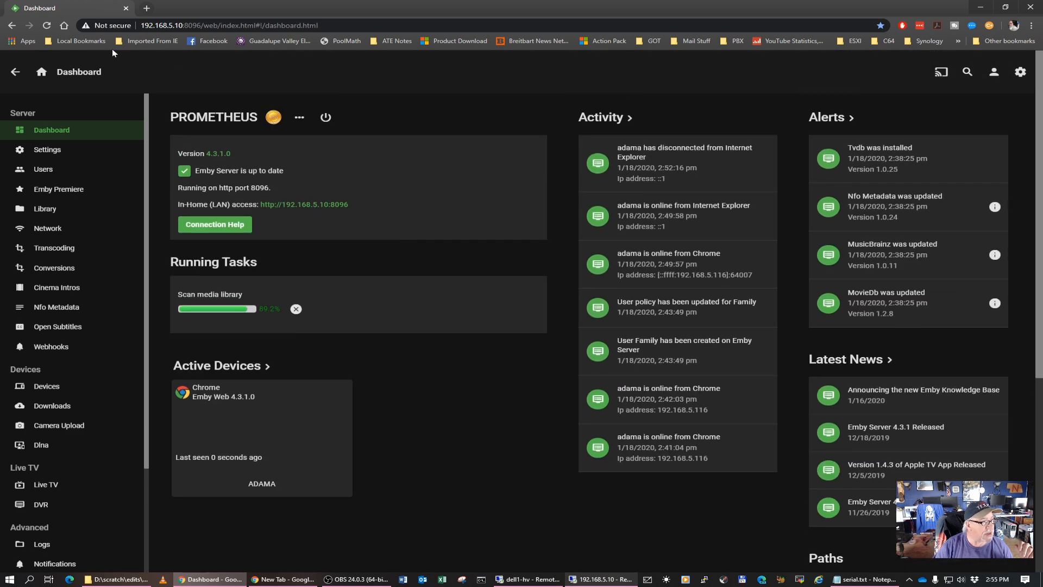
left_click(49, 26)
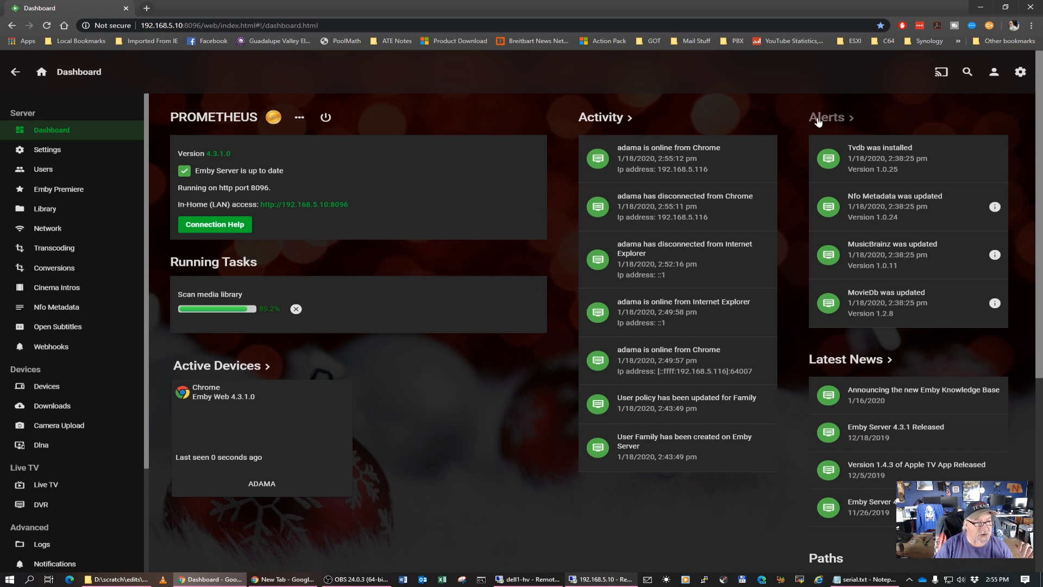
Open the user's display settings, try Dark (red accent) as the main theme and set it back to Dark
left_click(994, 72)
left_click(343, 181)
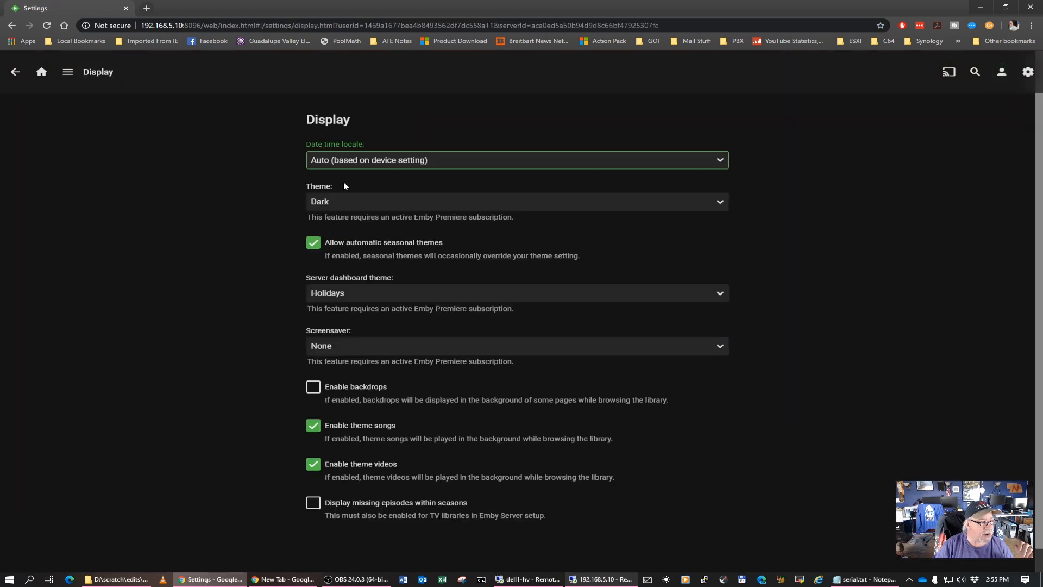
left_click(361, 207)
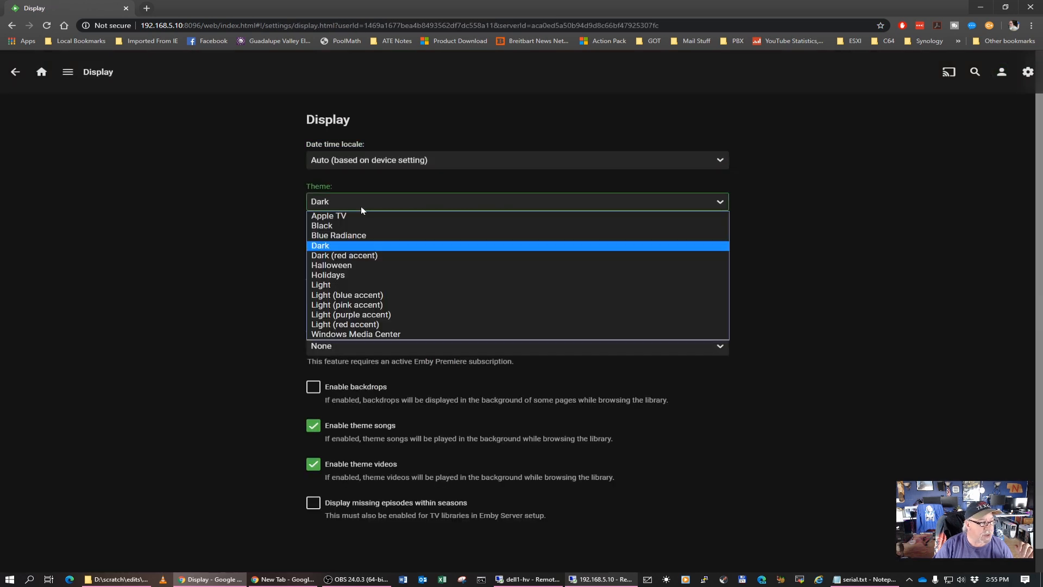
left_click(360, 256)
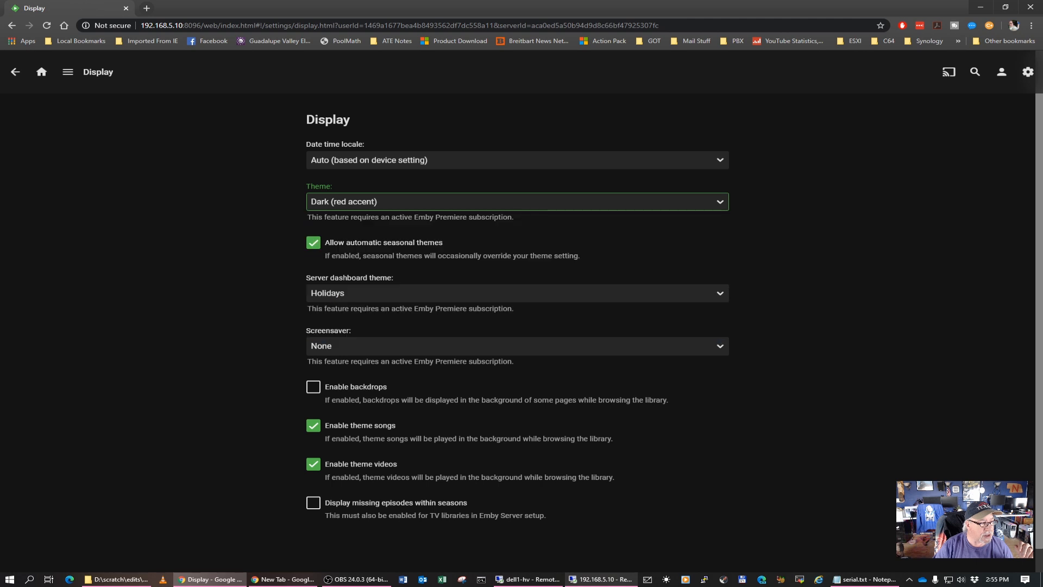
left_click(360, 206)
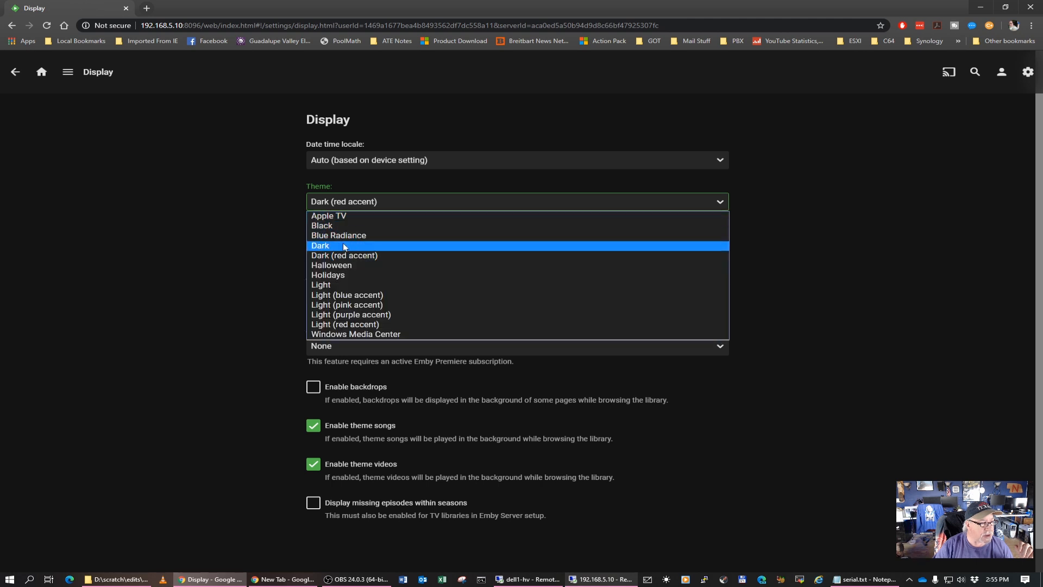
left_click(344, 247)
Set the server dashboard theme to Dark (red accent), return to managing the Emby server and reload the page
left_click(363, 295)
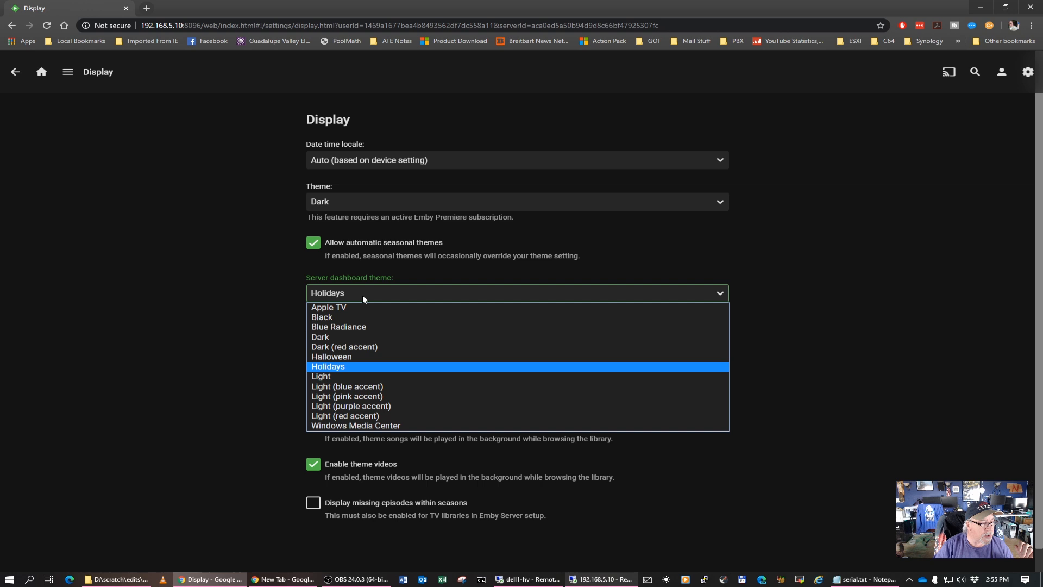
left_click(348, 345)
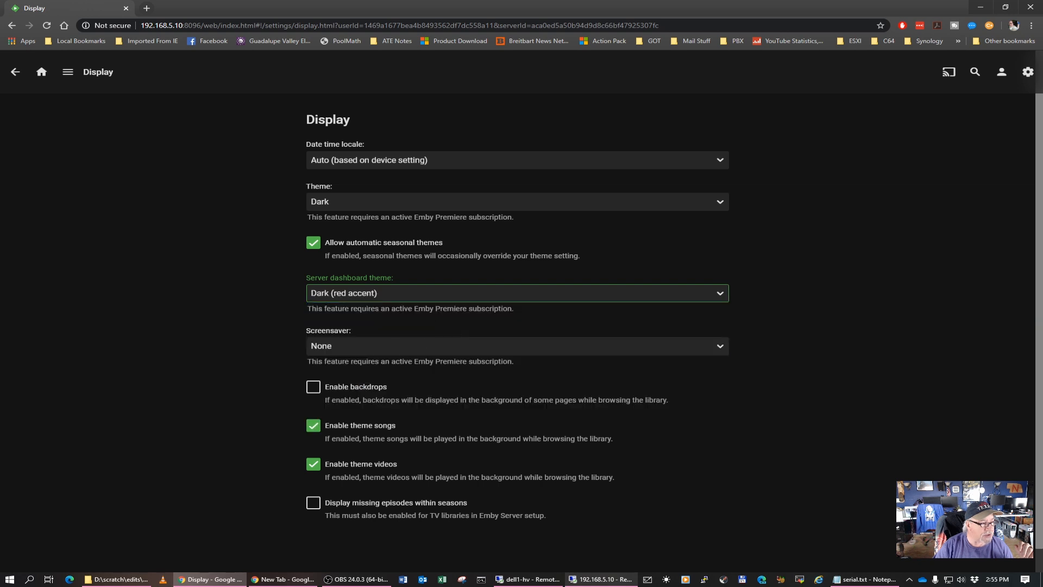
left_click(68, 73)
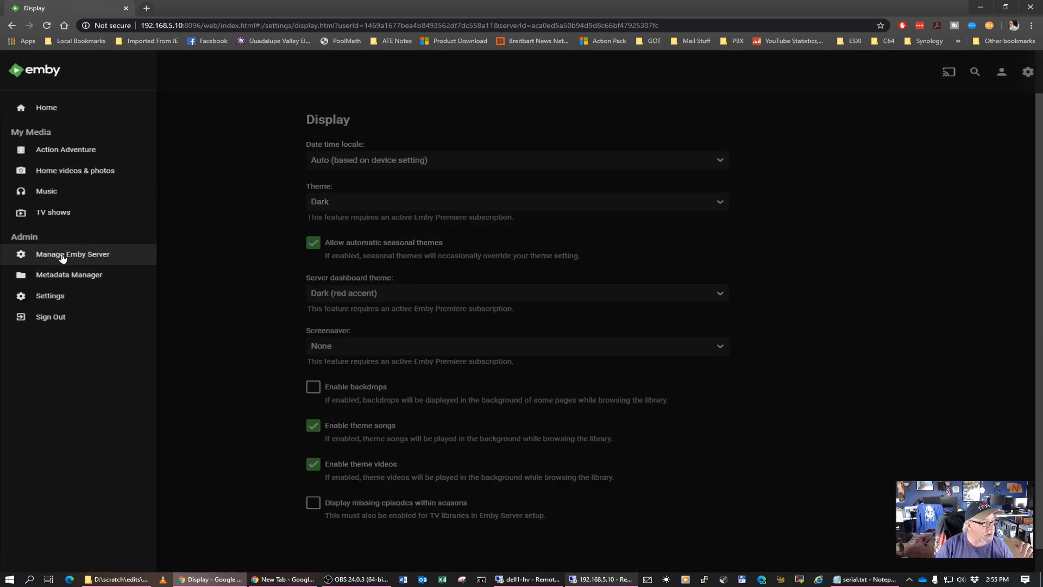
left_click(63, 256)
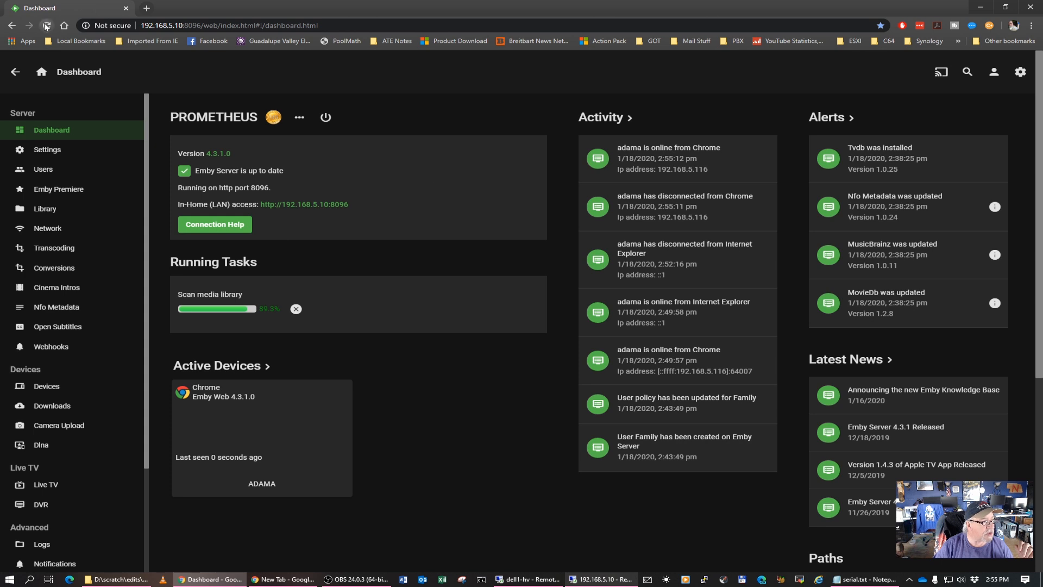
left_click(46, 26)
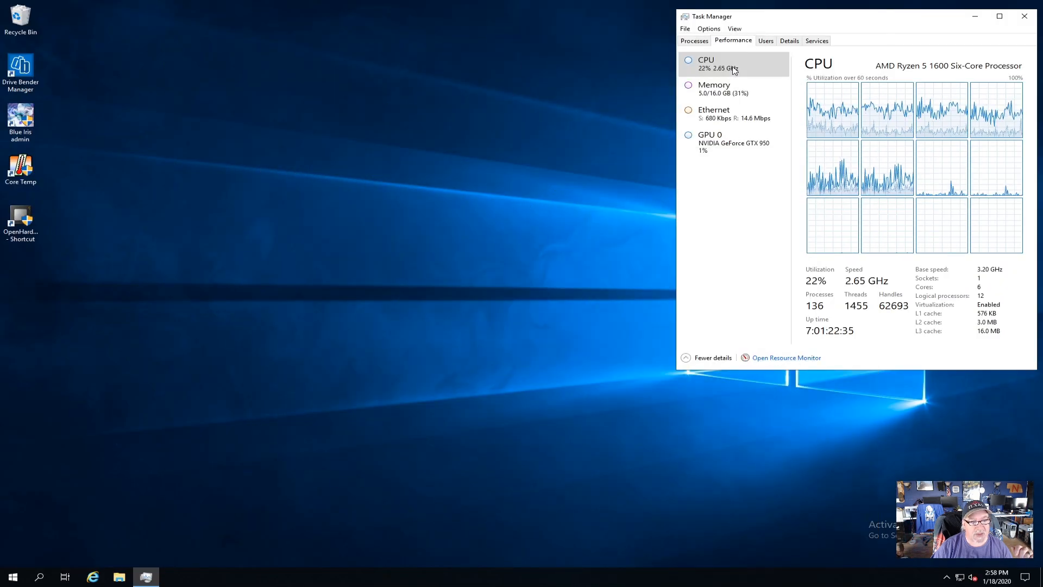
Examine the server's running processes, memory usage and CPU load in Task Manager
left_click(694, 42)
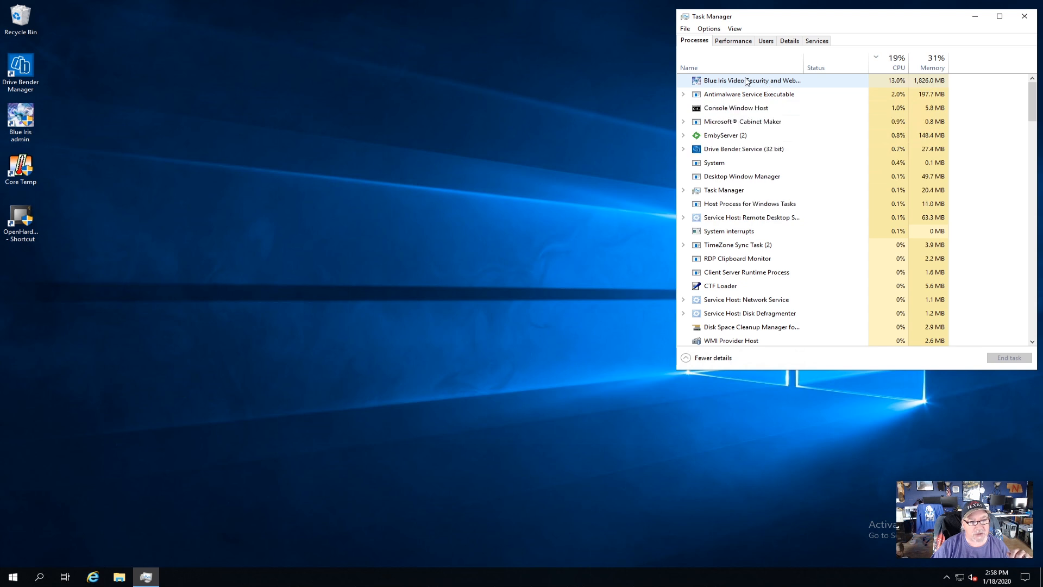
left_click(733, 42)
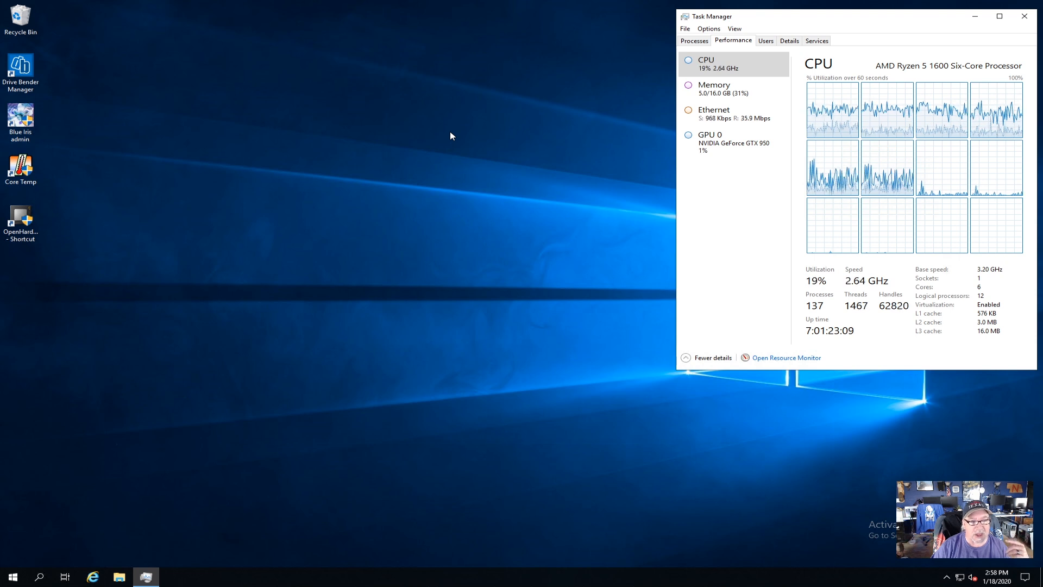
left_click(718, 96)
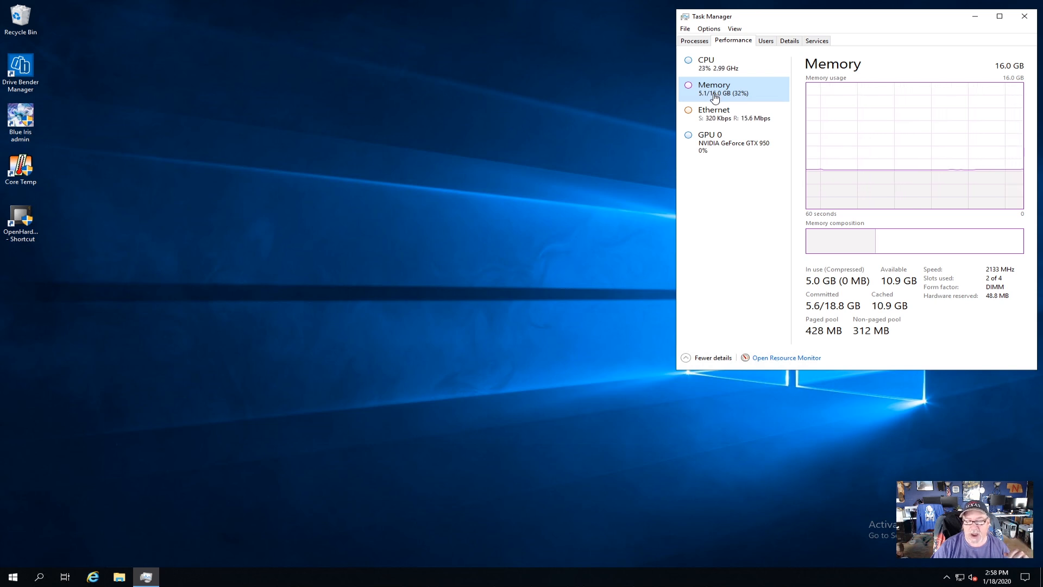
left_click(716, 64)
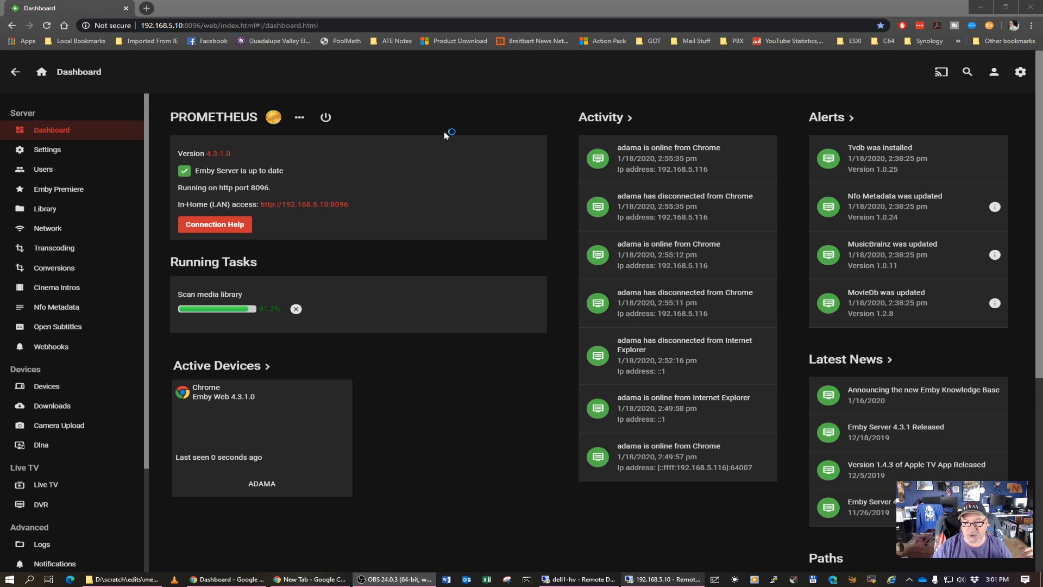
Switch to the Emby dashboard in Chrome and review the Action Adventure library's folder, metadata, thumbnail and subtitle settings without changing them
left_click(98, 209)
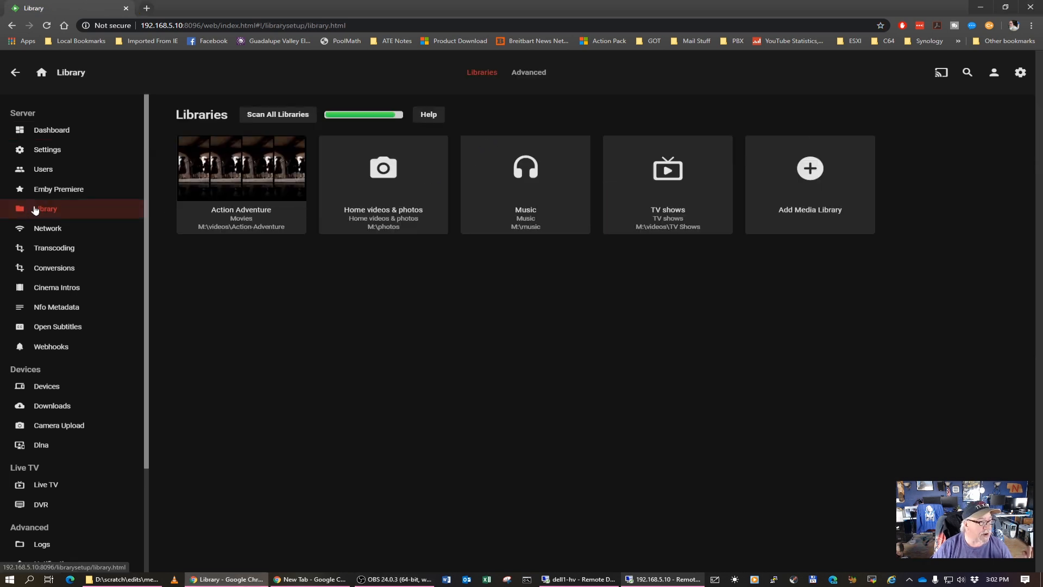
left_click(295, 192)
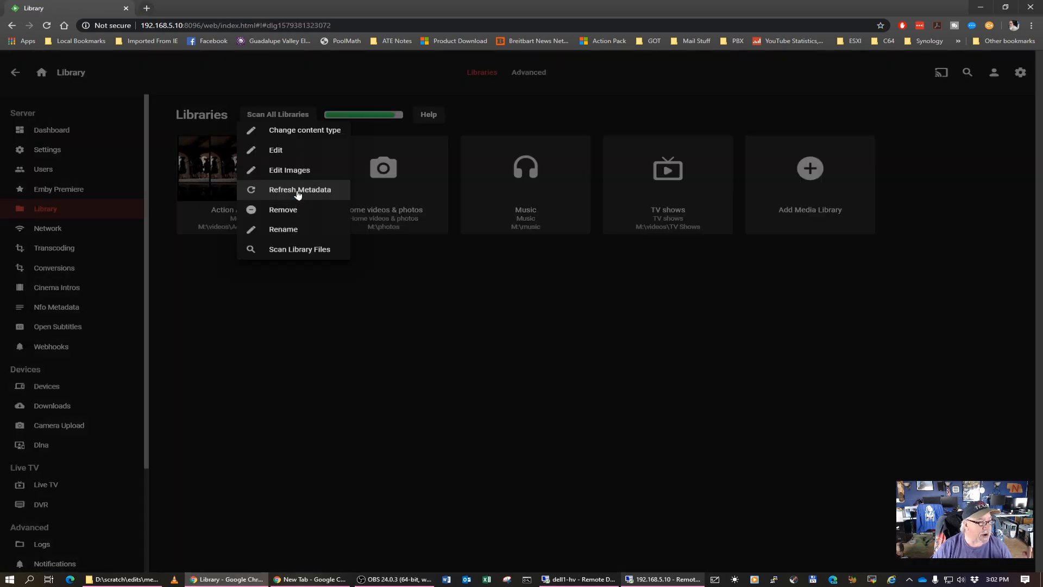
left_click(277, 150)
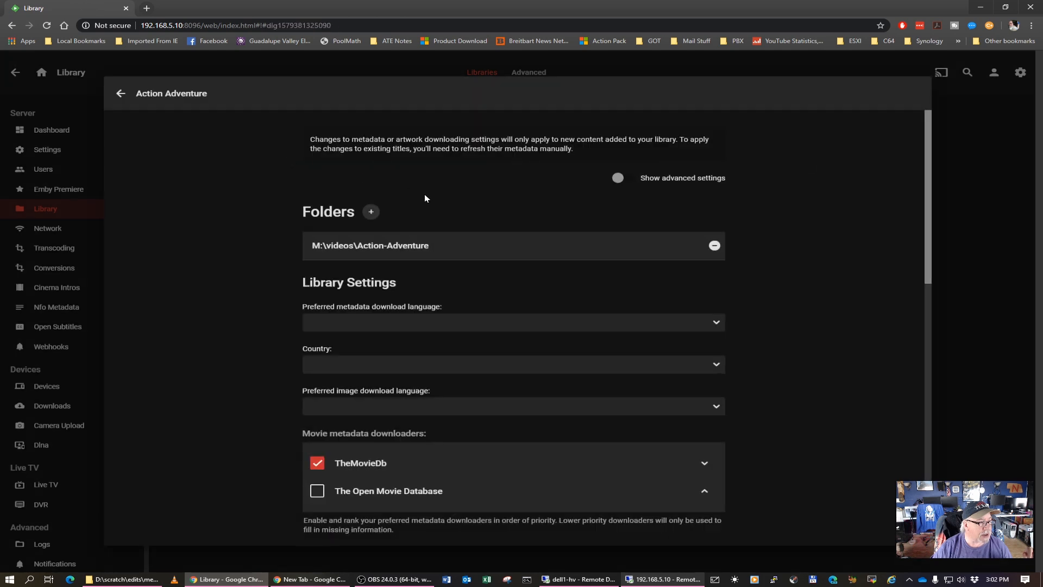
scroll(822, 383, "down", 6)
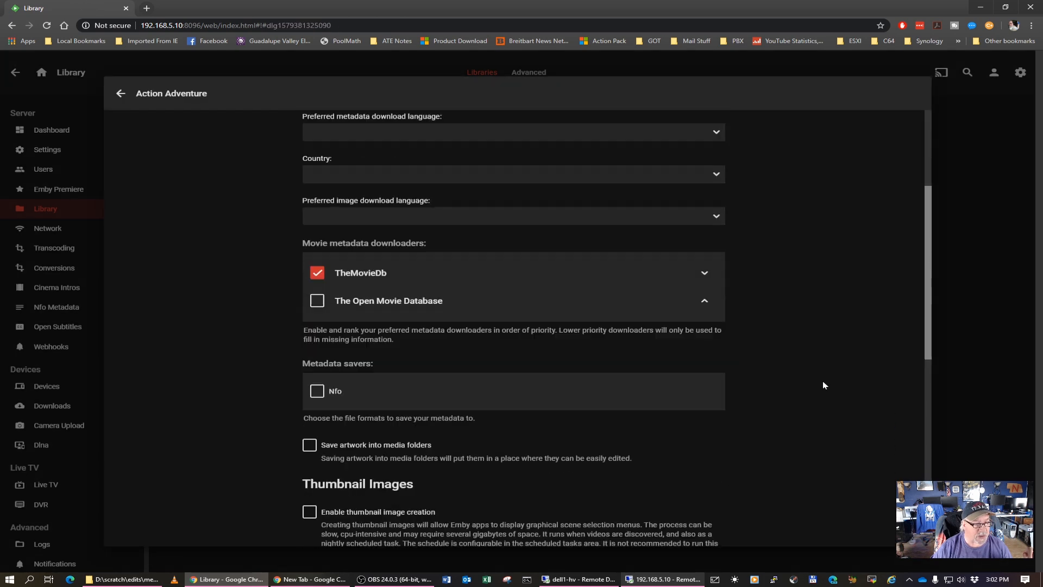
scroll(823, 385, "down", 3)
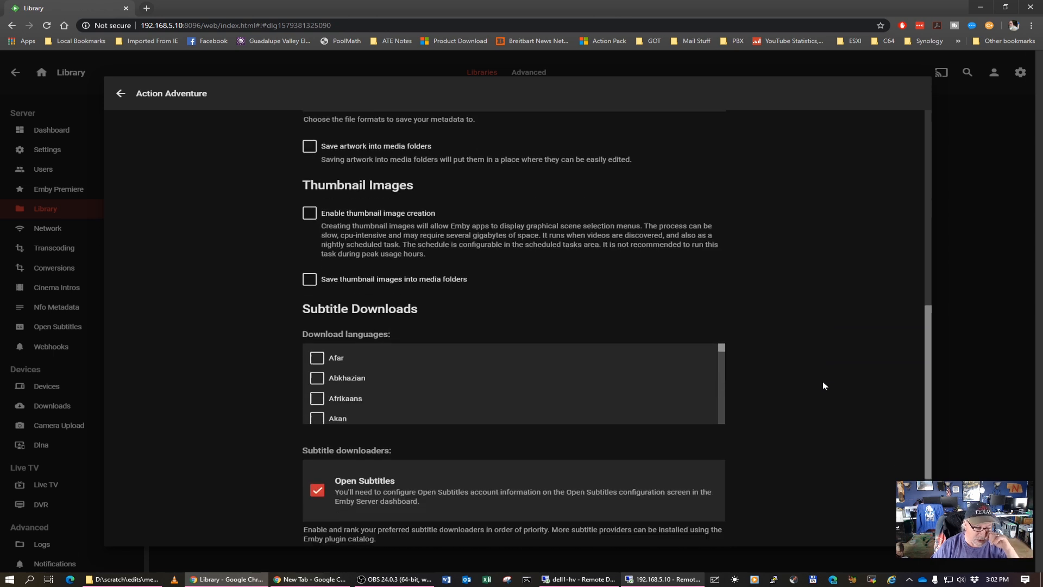
scroll(823, 383, "down", 3)
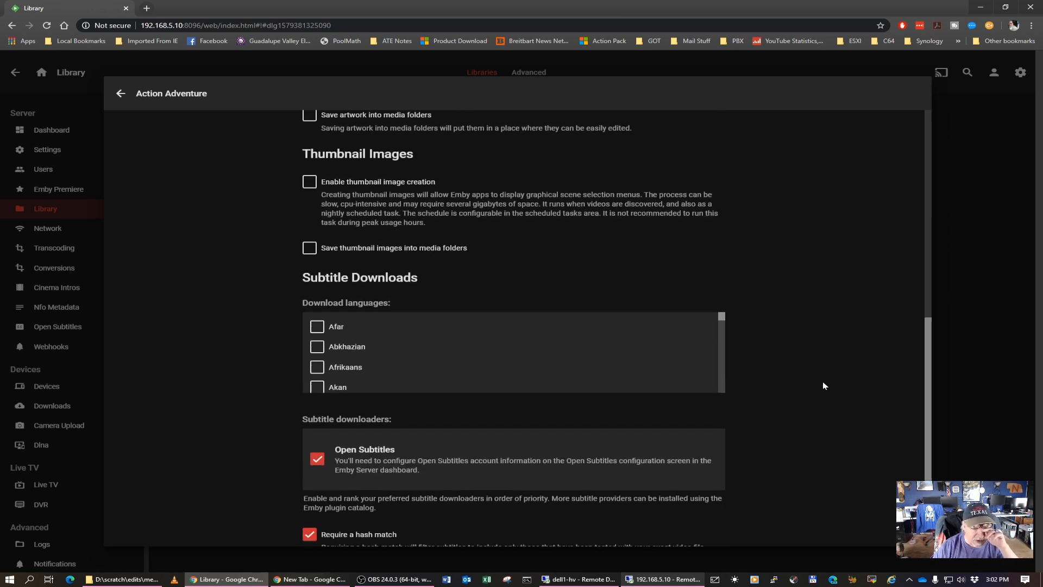
scroll(823, 380, "up", 12)
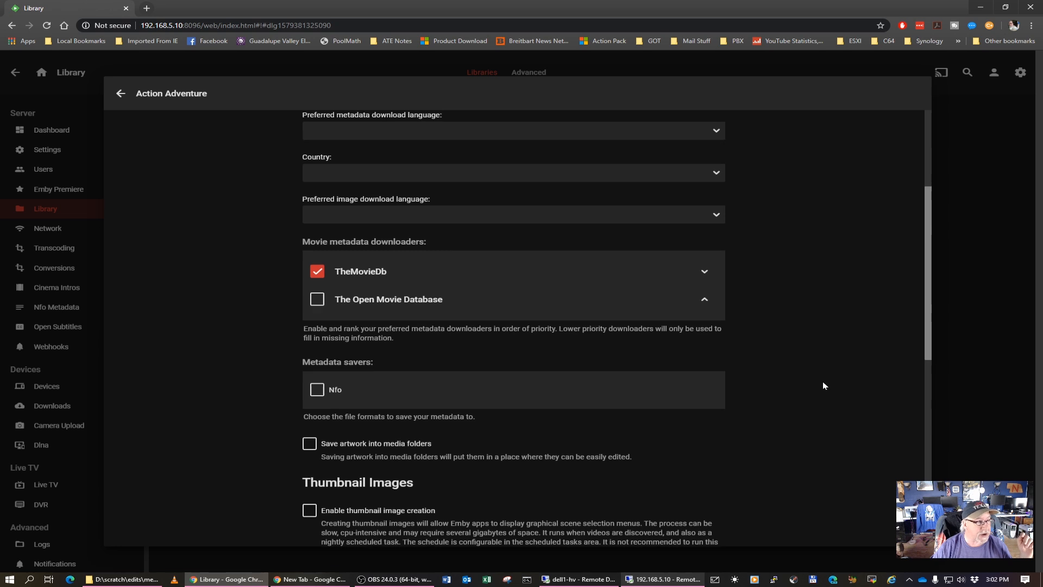
left_click(121, 93)
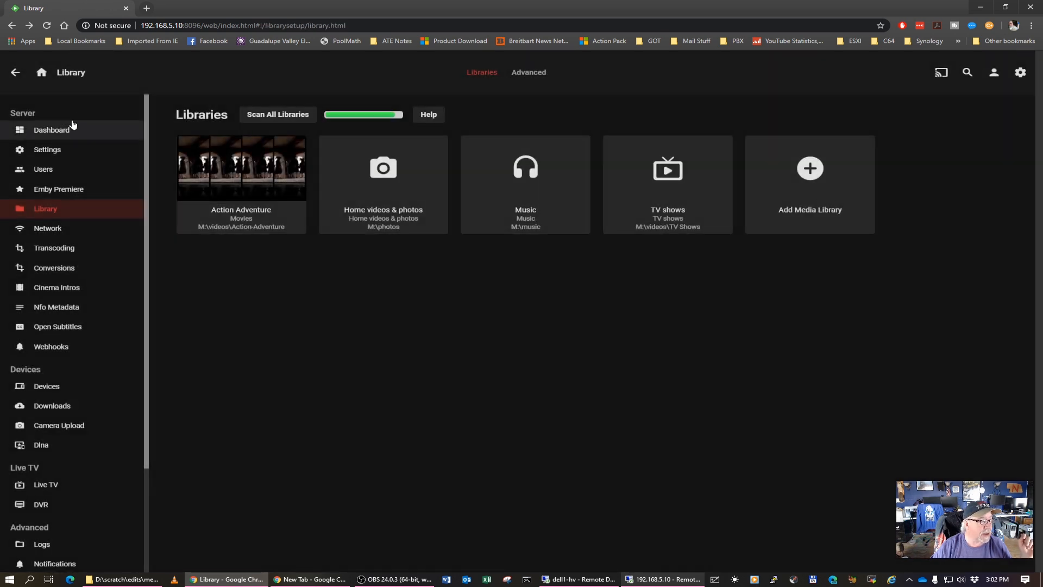
Open the Emby web client from the dashboard's in-home (LAN) access address and enter the Action Adventure library
left_click(60, 130)
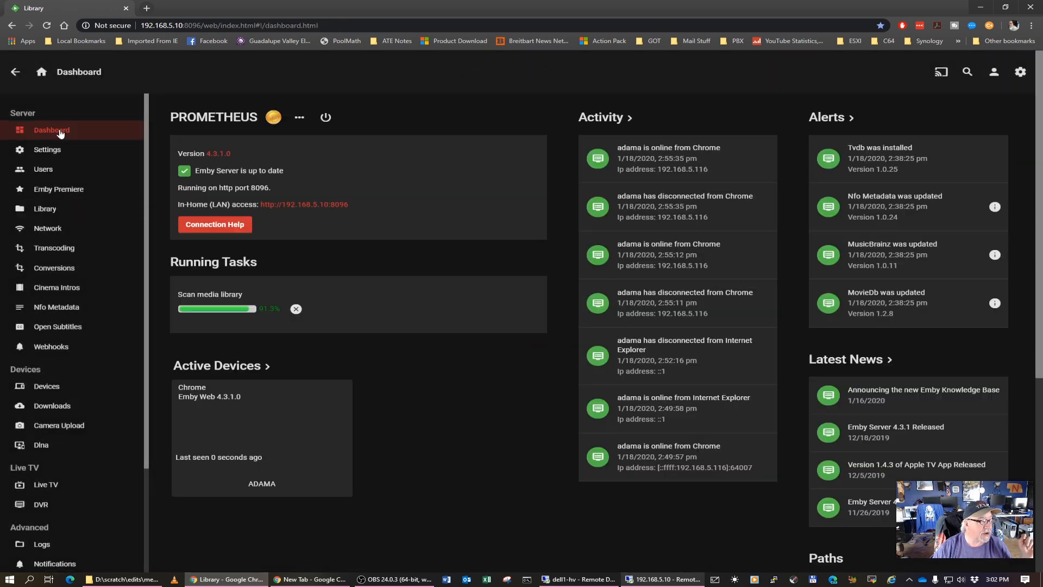
left_click(302, 210)
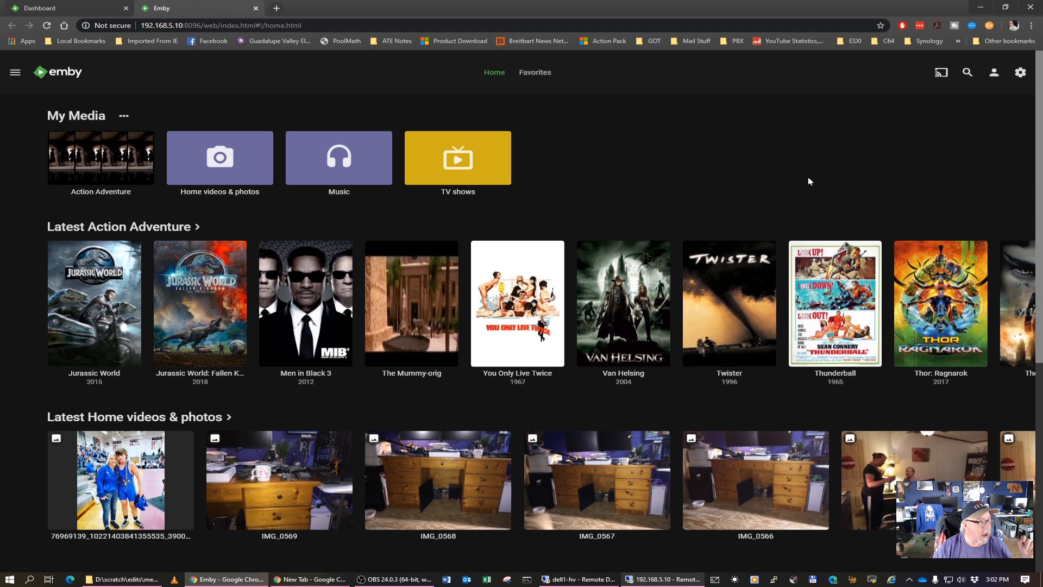
left_click(124, 157)
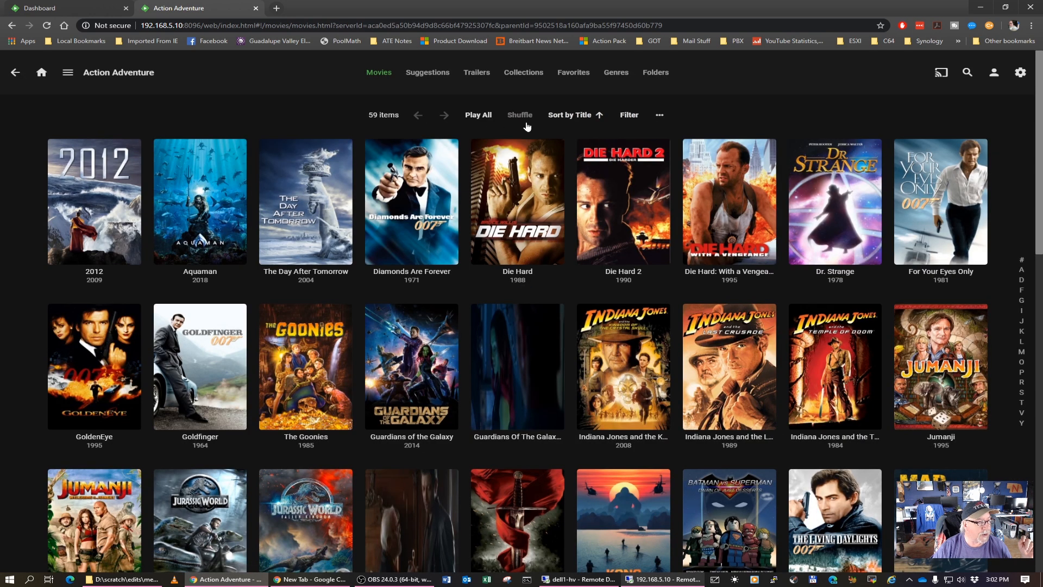
Browse the Action Adventure movies and examine their titles and poster artwork
mouse_move(805, 159)
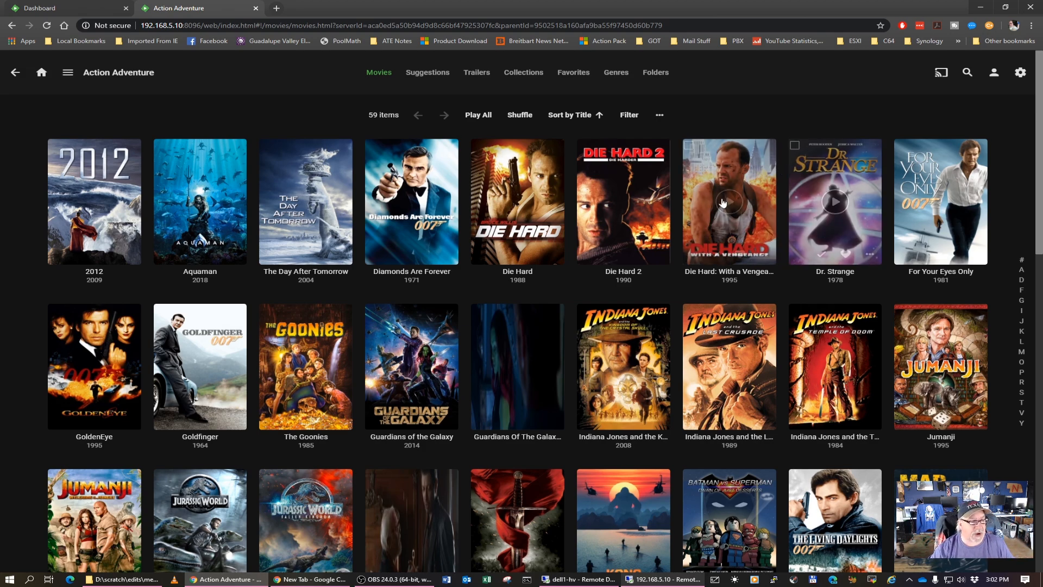
scroll(494, 238, "down", 3)
scroll(494, 238, "down", 2)
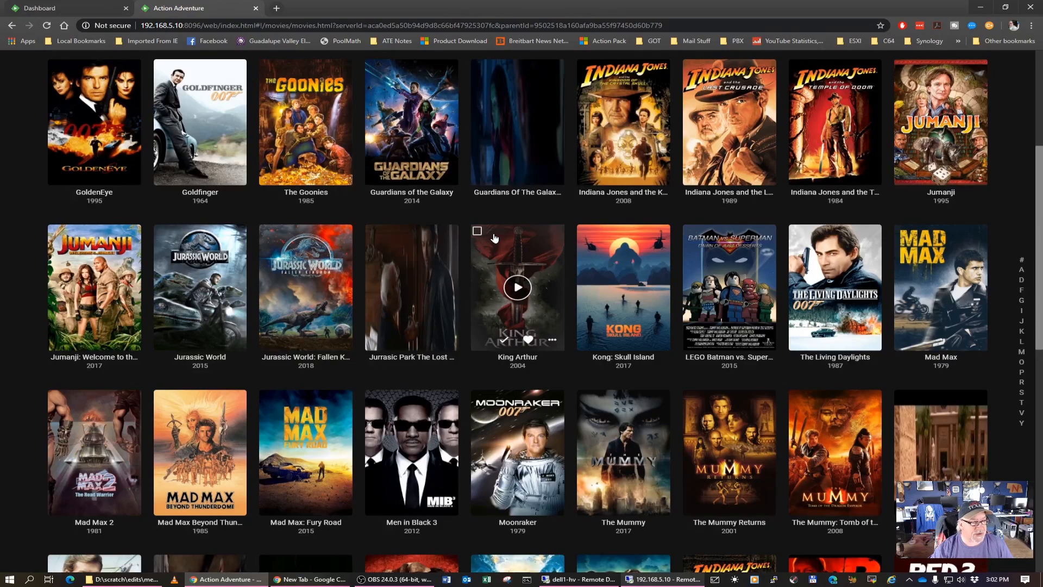
scroll(494, 238, "down", 1)
scroll(494, 238, "up", 5)
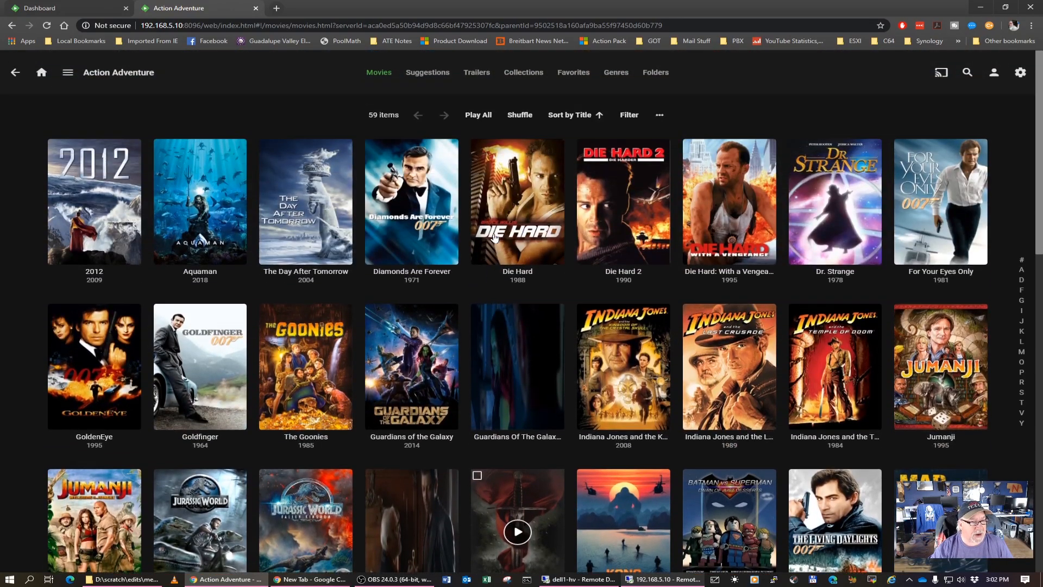
scroll(537, 326, "down", 2)
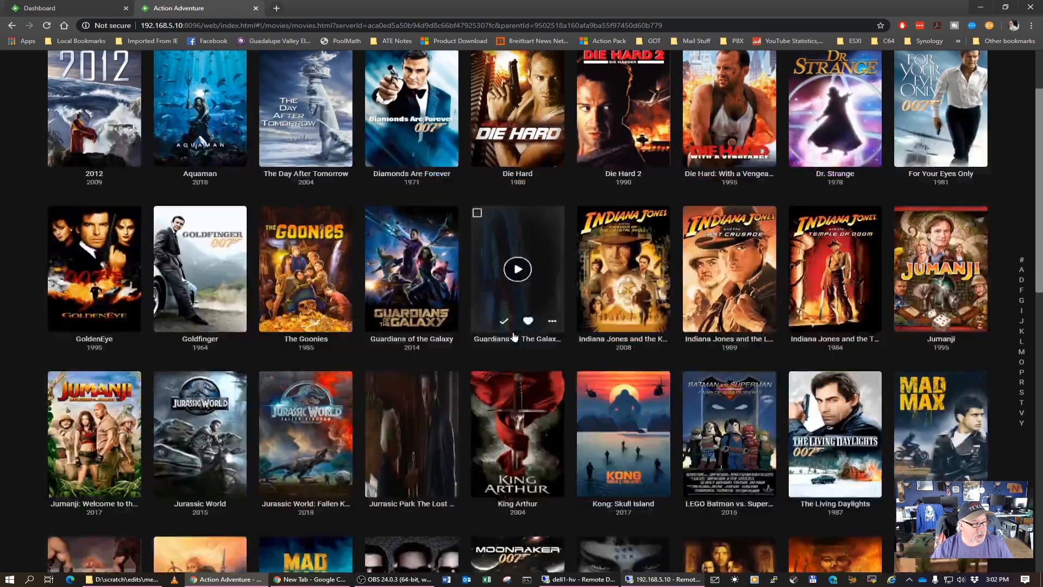
scroll(516, 382, "down", 4)
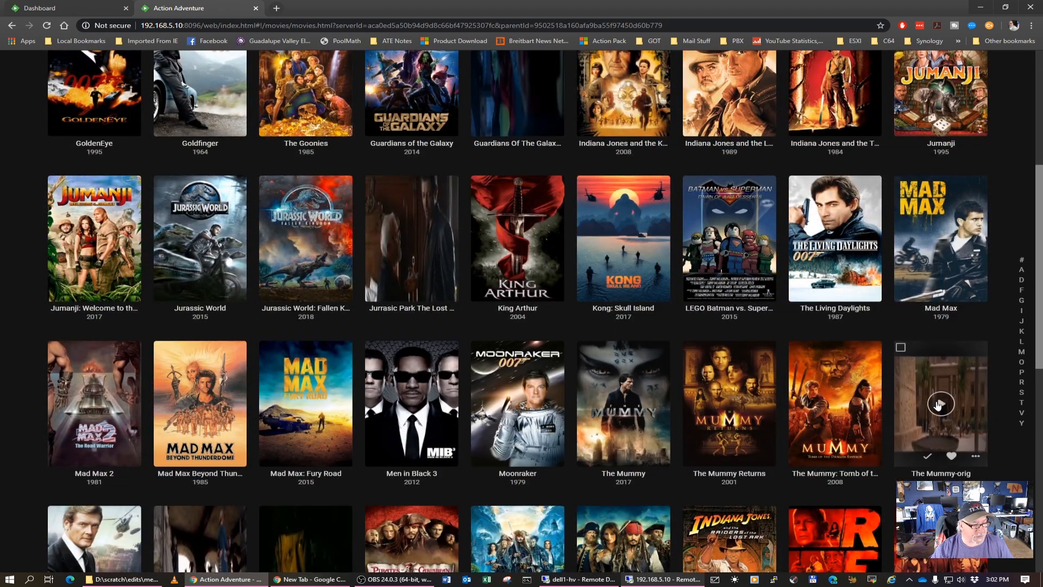
Look through the remaining Action Adventure movies down to the end of the list for missing or mismatched posters
scroll(120, 380, "down", 3)
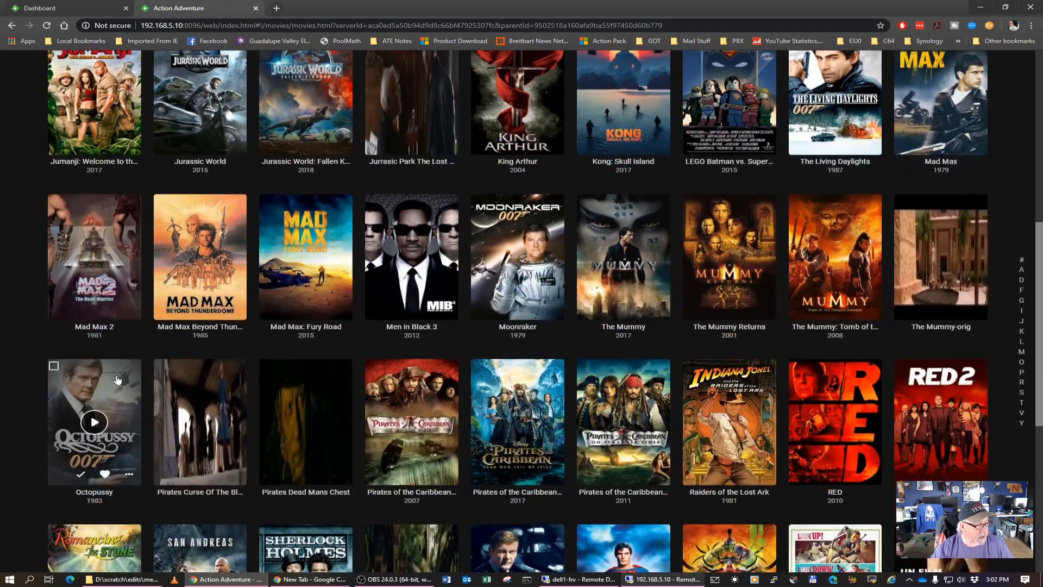
scroll(307, 416, "down", 5)
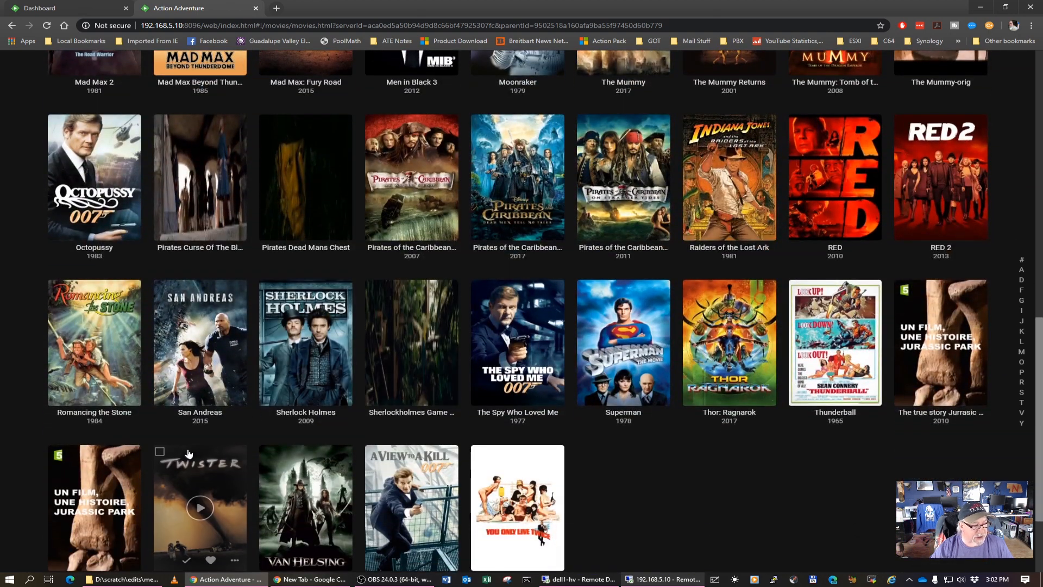
scroll(824, 347, "up", 3)
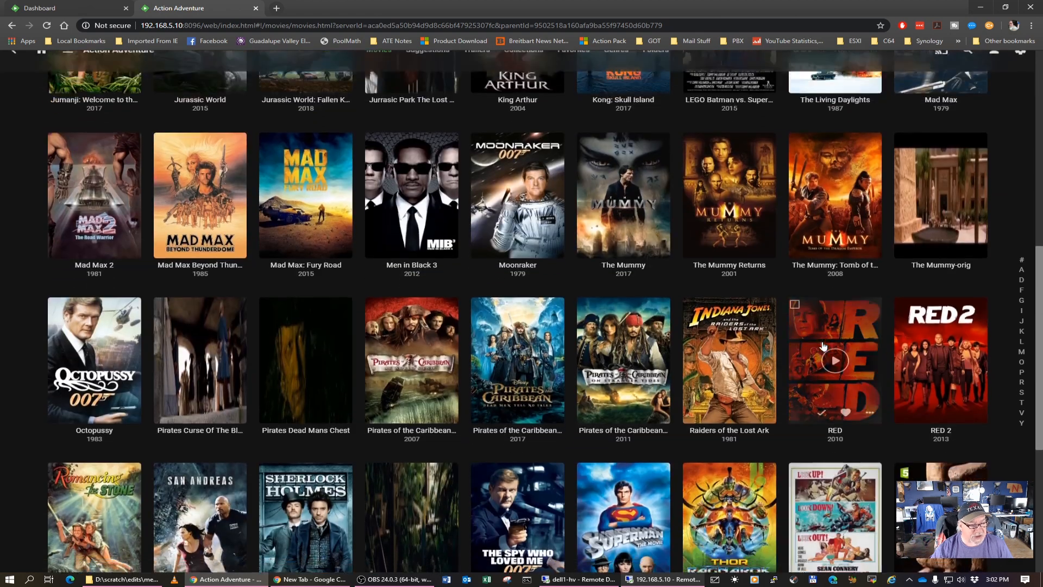
scroll(824, 346, "down", 3)
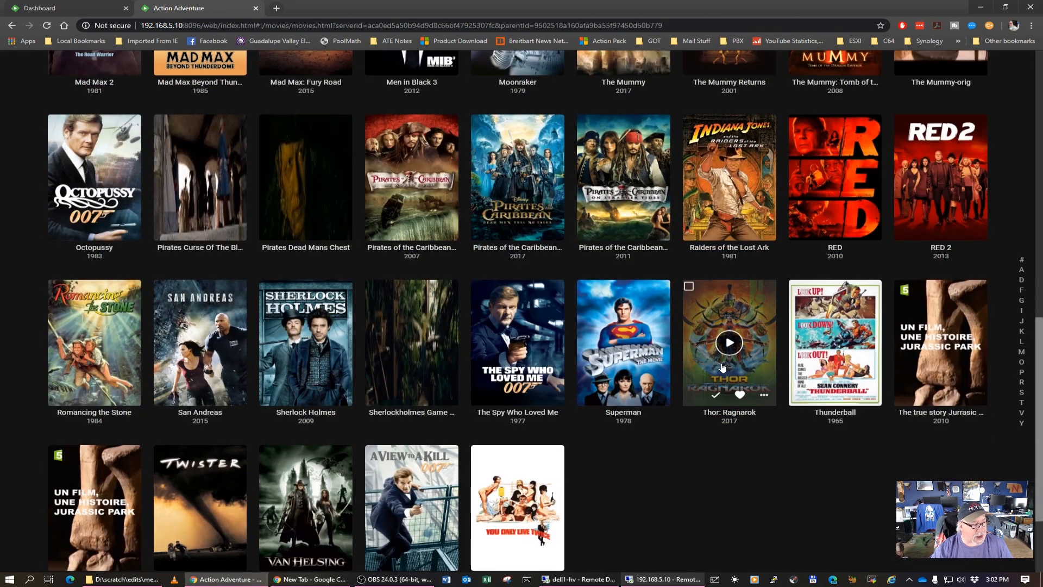
scroll(735, 364, "up", 7)
scroll(735, 364, "up", 5)
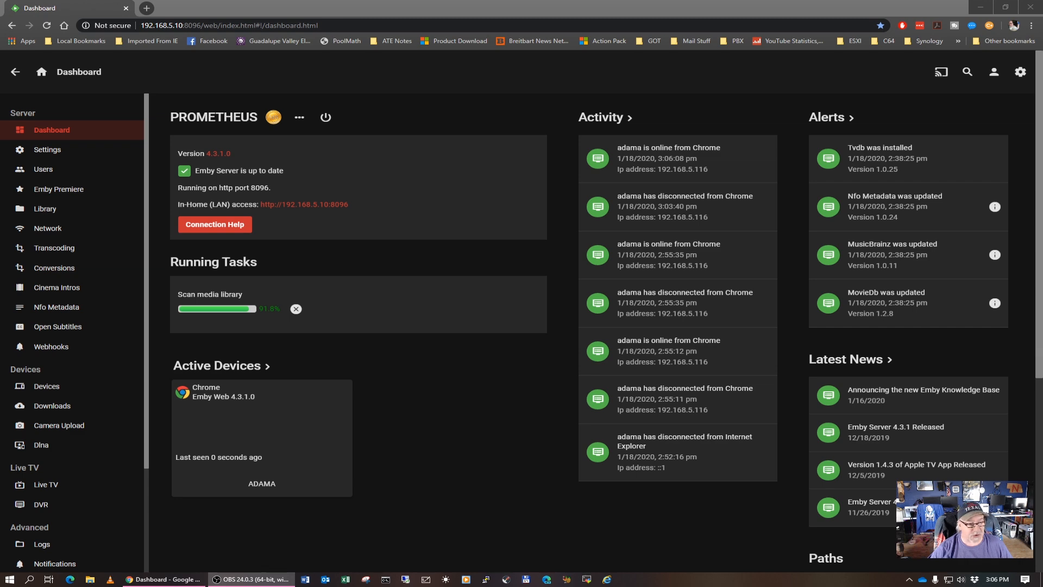
Open the web client from the dashboard's in-home (LAN) access address and show the Action Adventure library's movies
left_click(293, 209)
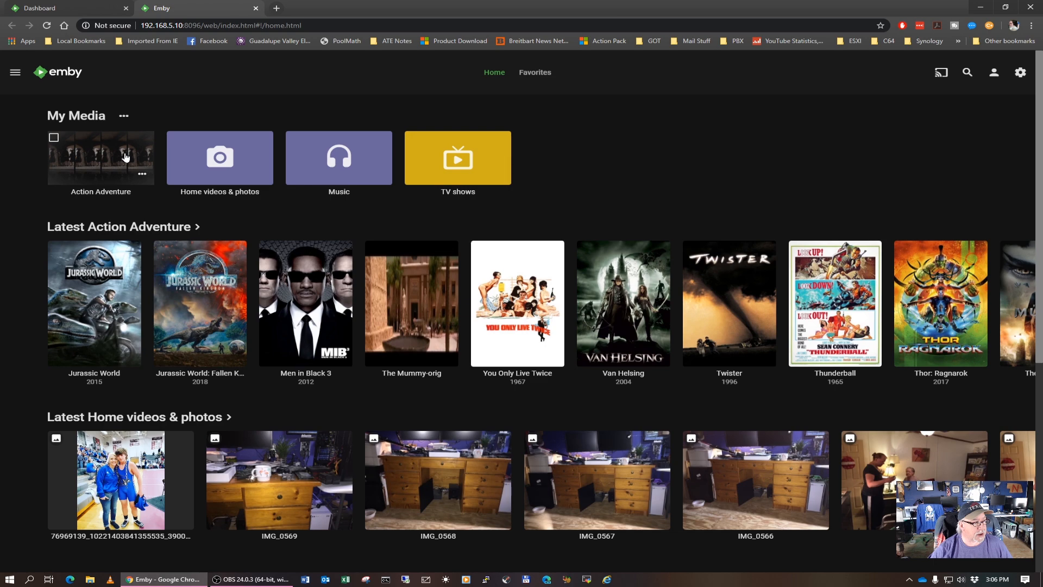
left_click(125, 157)
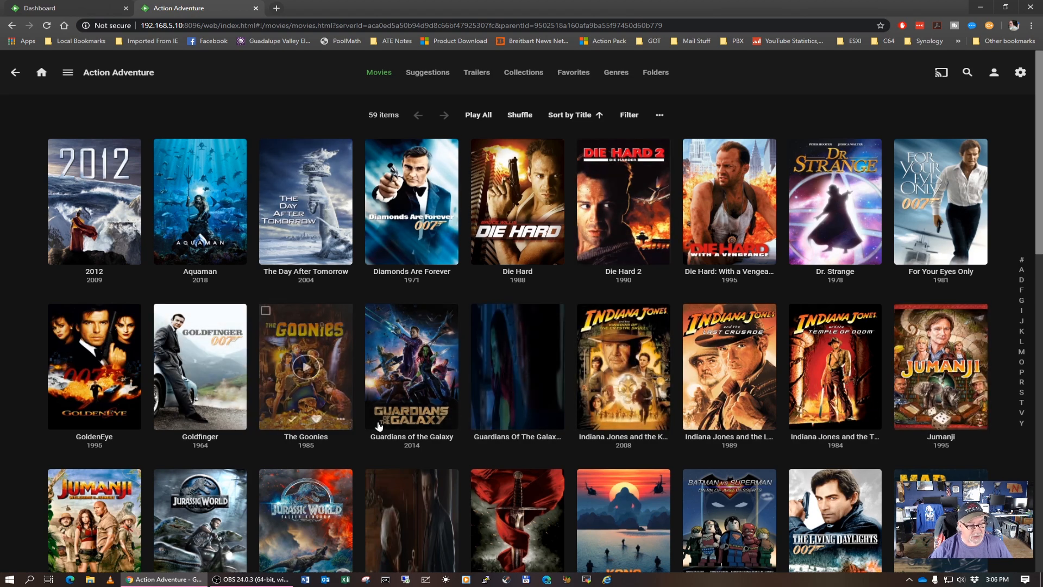
scroll(375, 426, "down", 6)
scroll(379, 426, "up", 4)
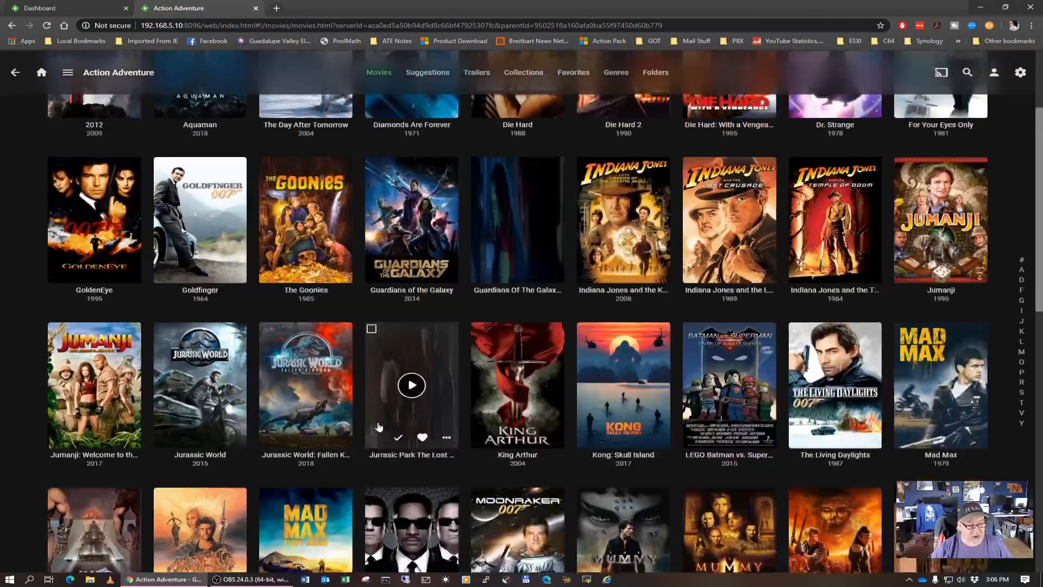
scroll(379, 426, "up", 3)
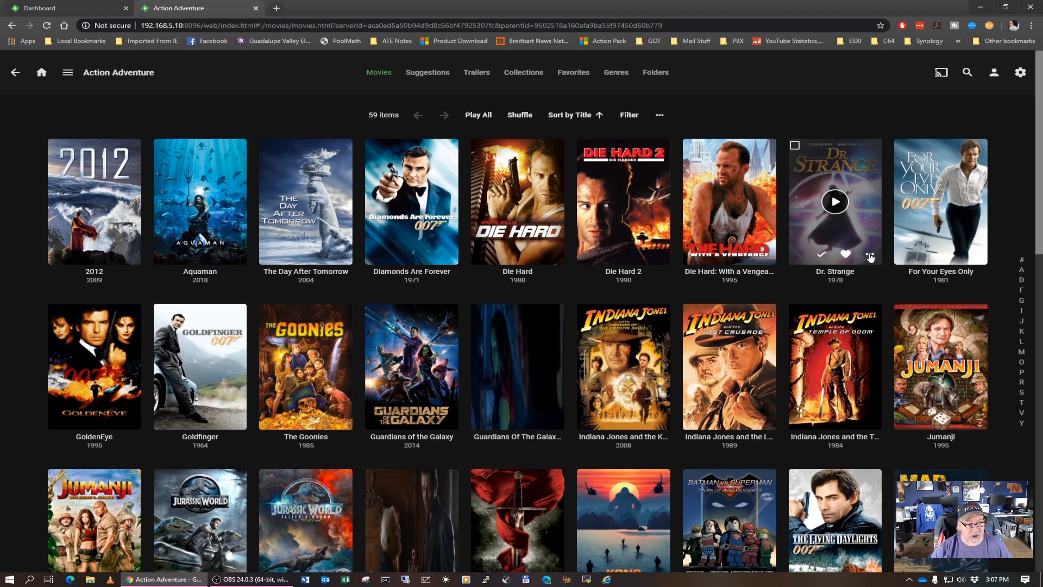
Identify the 1978 Dr. Strange entry by searching for "dr strange" and match it to Doctor Strange (2016), replacing existing images
left_click(870, 256)
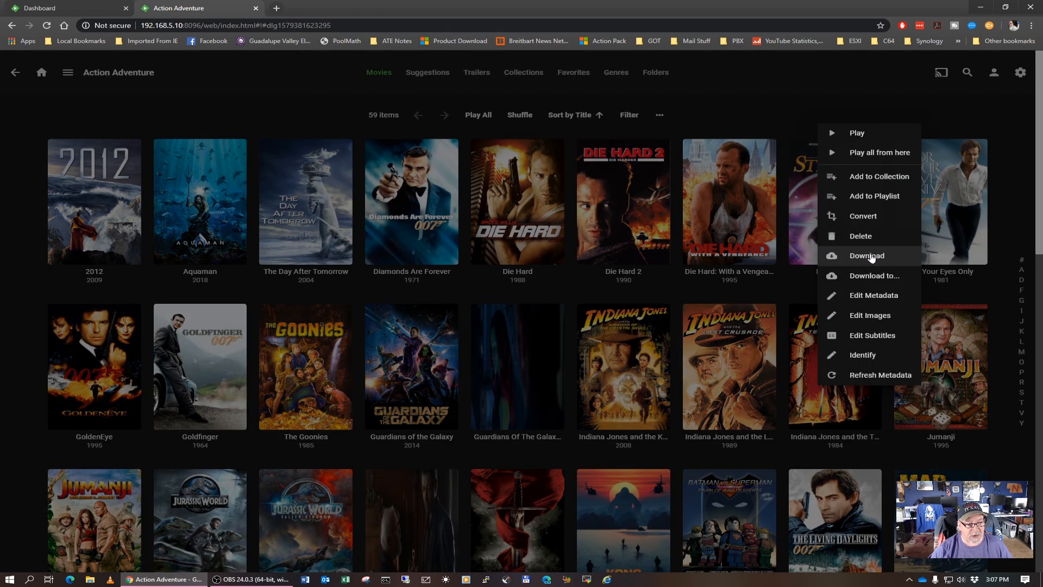
left_click(869, 357)
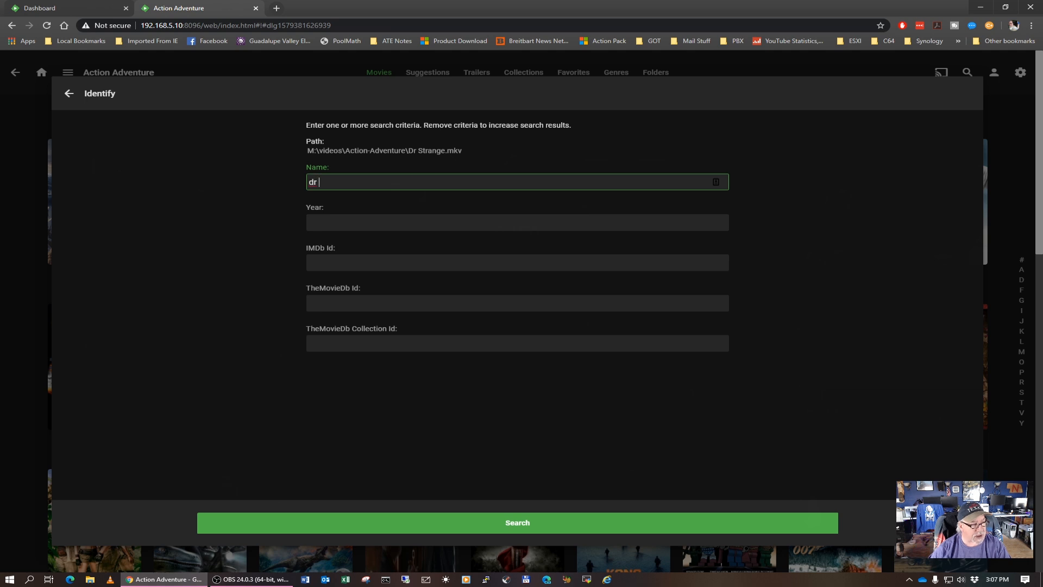
key("Return")
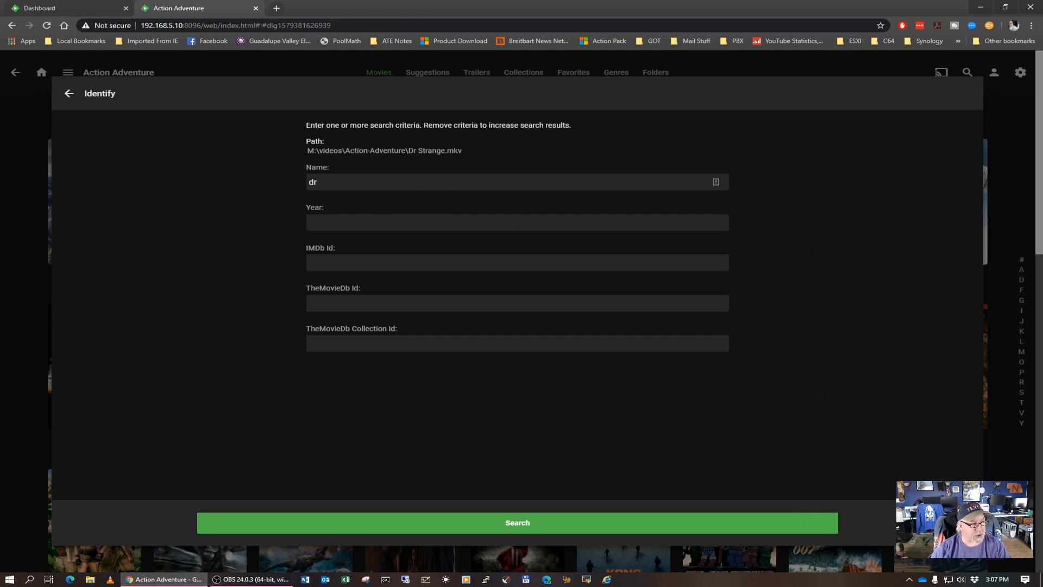
left_click(320, 182)
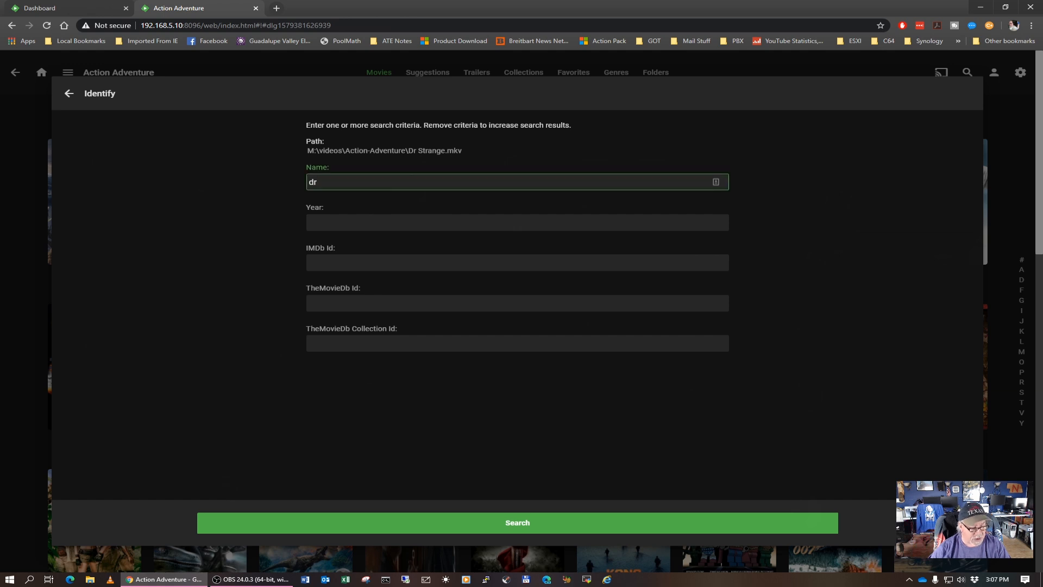
type("stra")
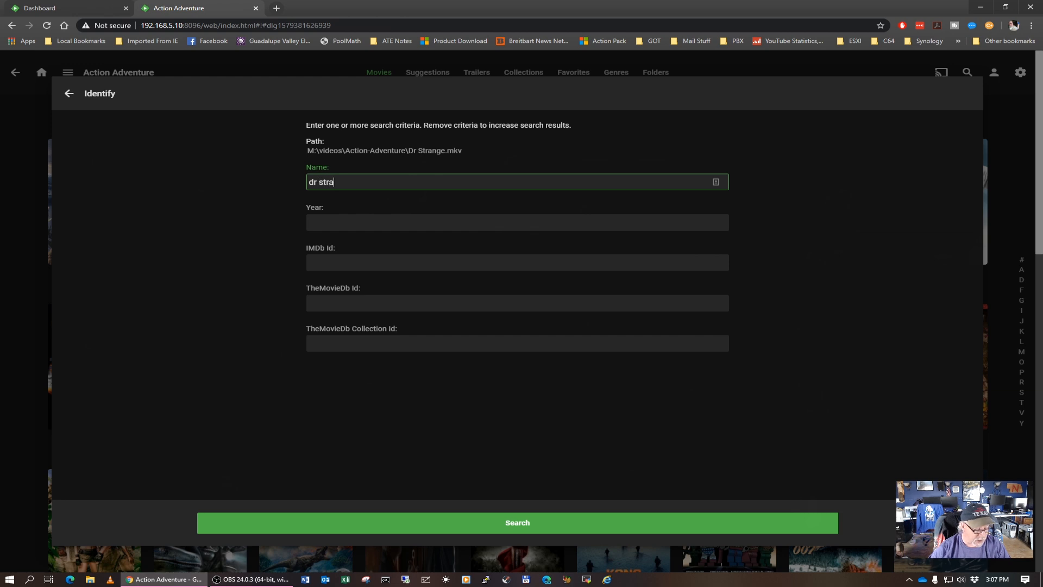
type("nge")
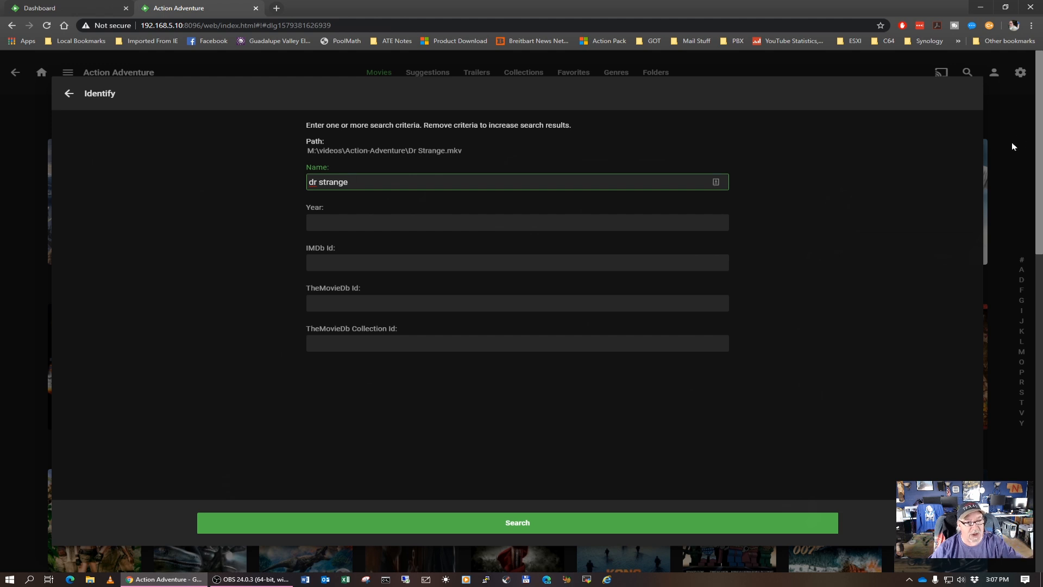
left_click(536, 516)
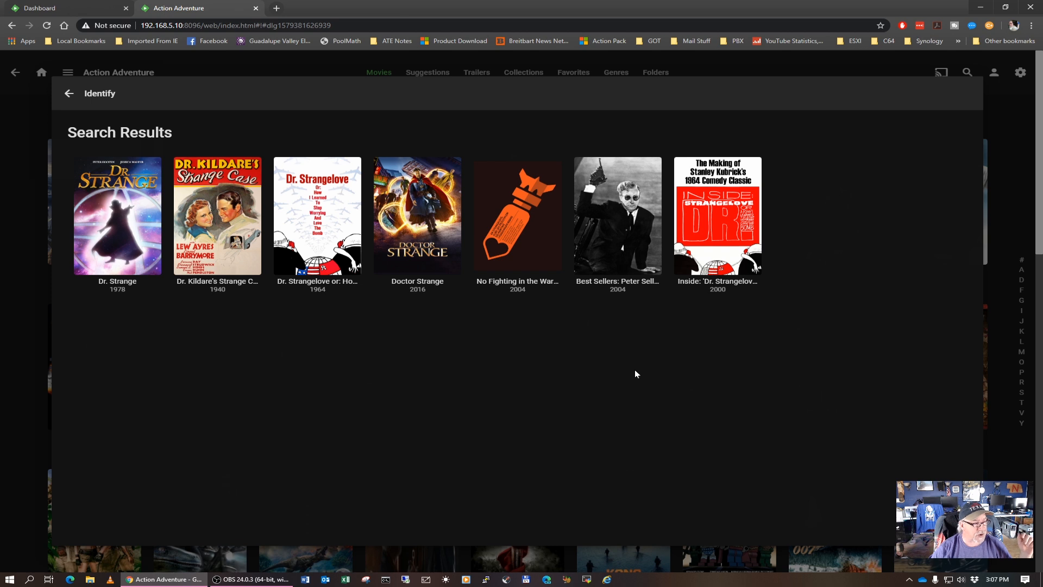
left_click(423, 205)
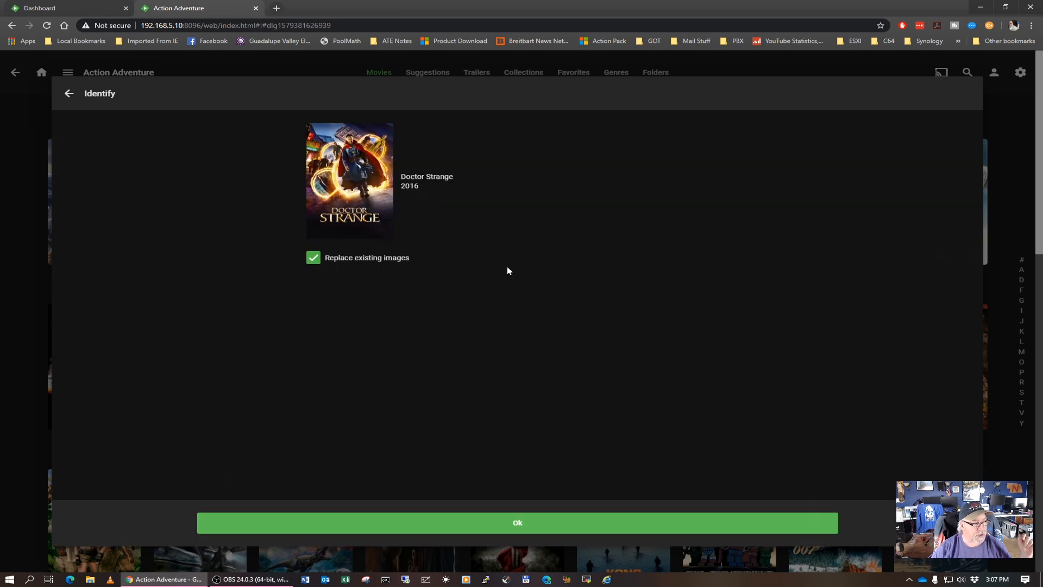
left_click(530, 522)
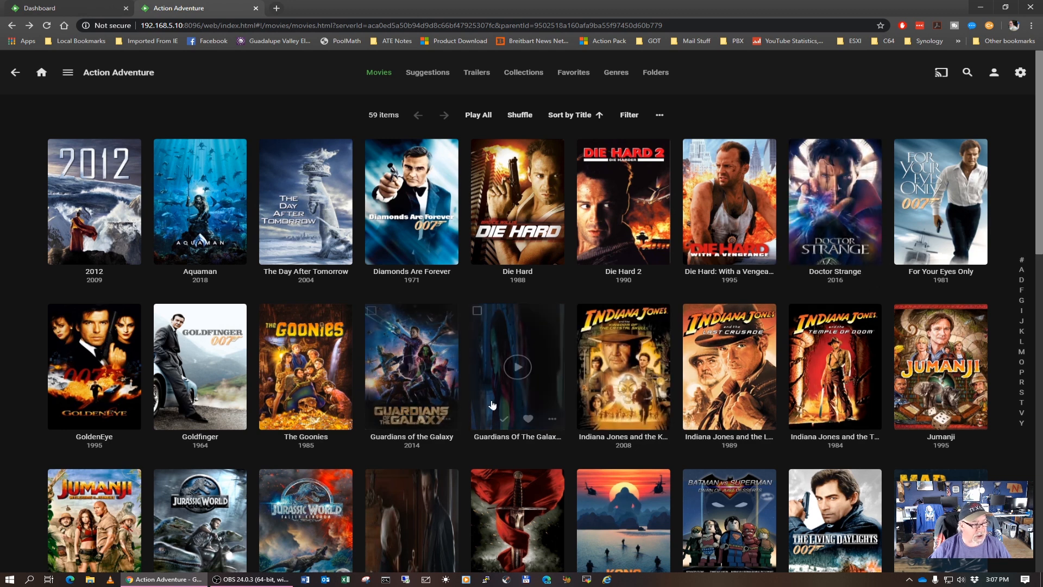
Try to identify the second Guardians Of The Galaxy entry by searching for the file name text "Guardians Of The Galaxy Vol2"
left_click(552, 420)
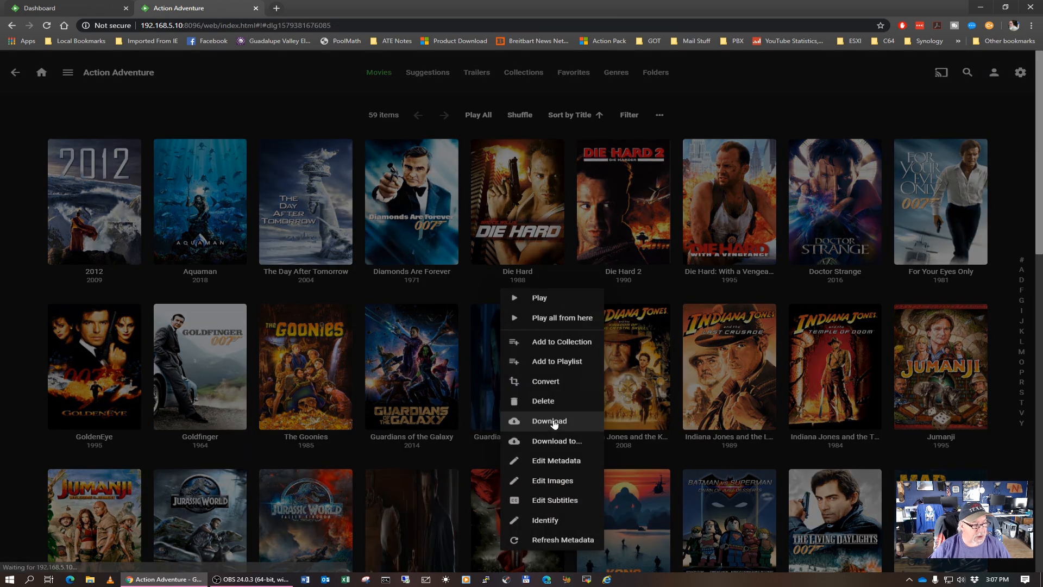
left_click(547, 522)
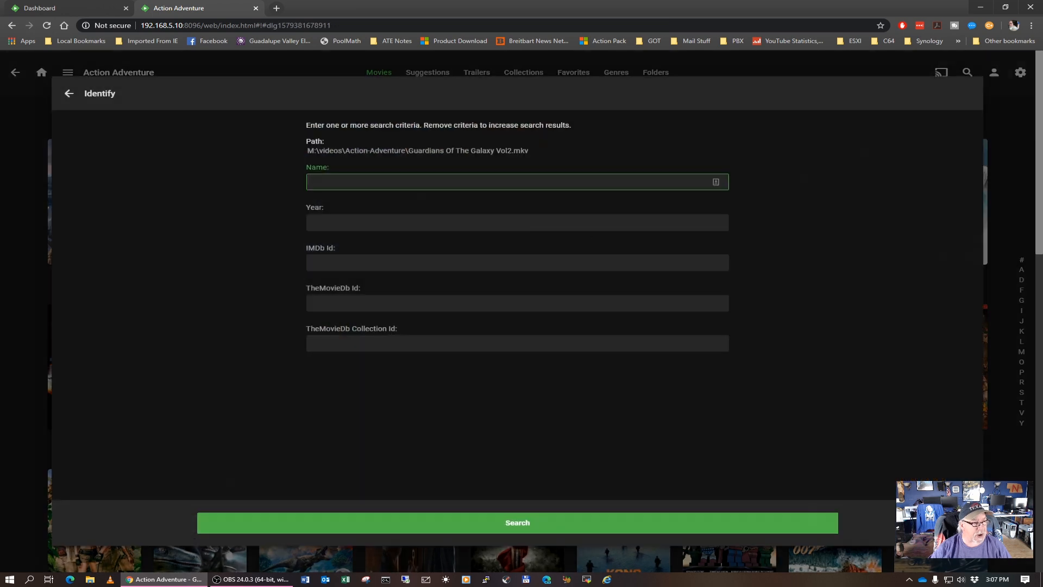
left_click_drag(512, 151, 414, 151)
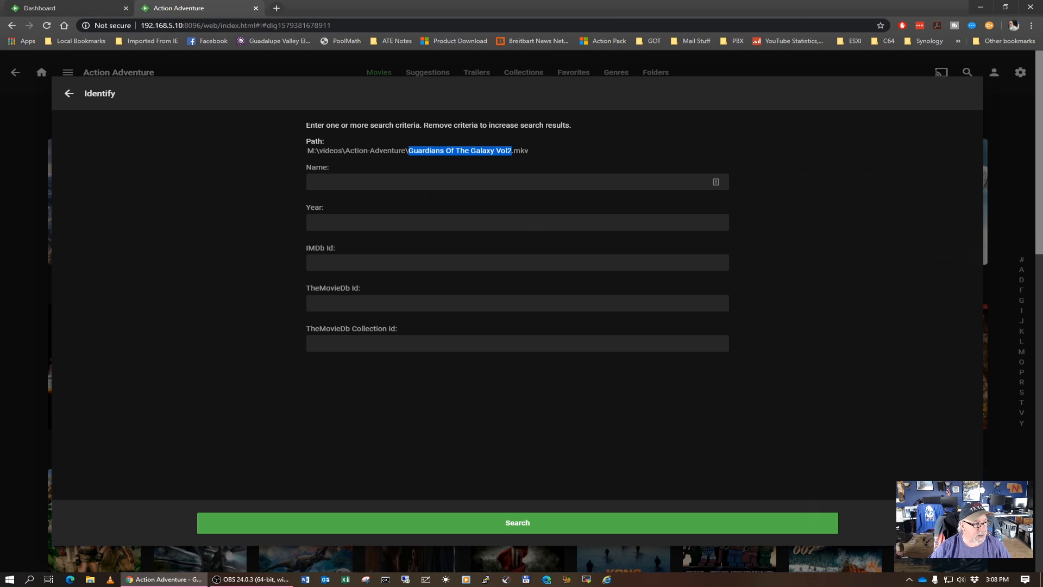
right_click(411, 152)
left_click(428, 159)
left_click(352, 183)
right_click(352, 183)
left_click(386, 256)
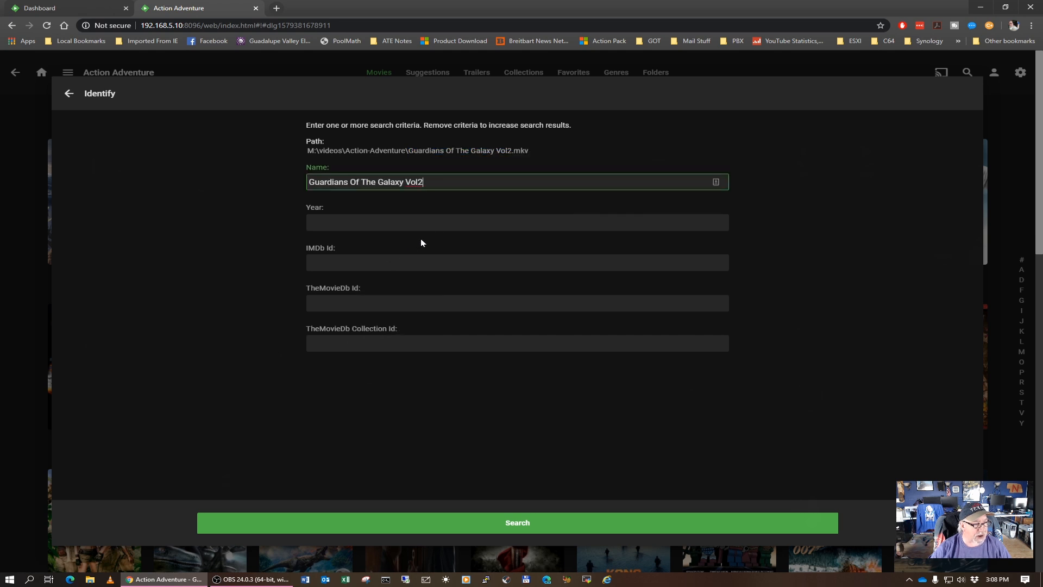
left_click(524, 523)
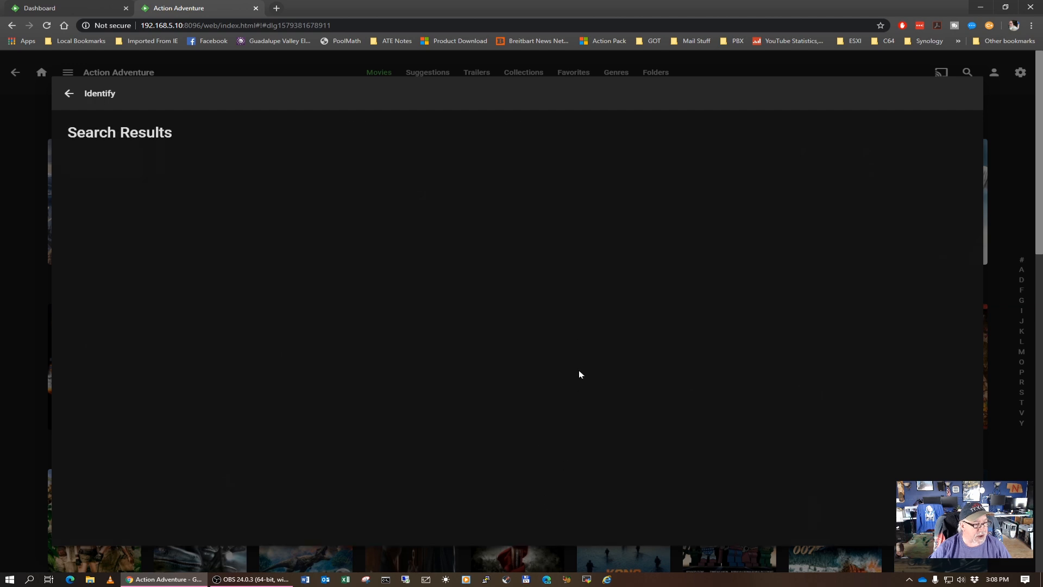
left_click(69, 94)
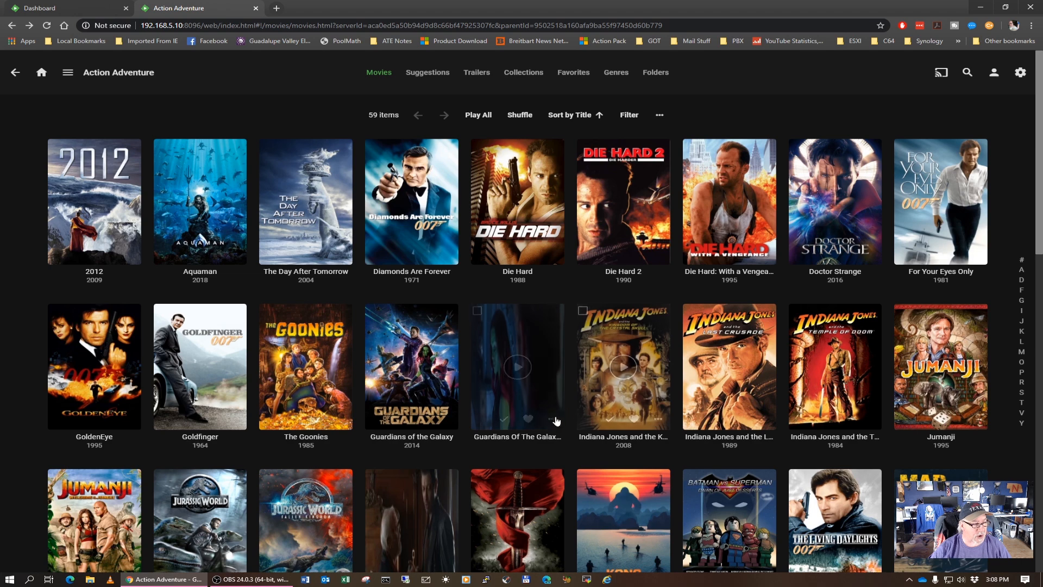
Identify the Vol2 entry by searching for "Guardians Of The Galaxy" and match it to Guardians of the Galaxy Vol. 2 (2017), replacing existing images
left_click(554, 424)
left_click(559, 521)
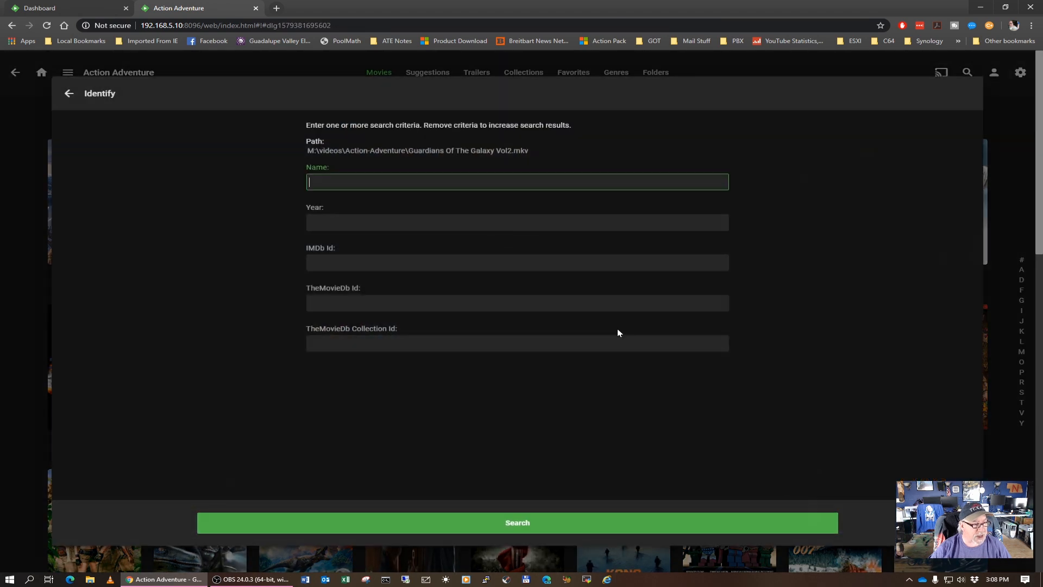
left_click_drag(408, 151, 501, 151)
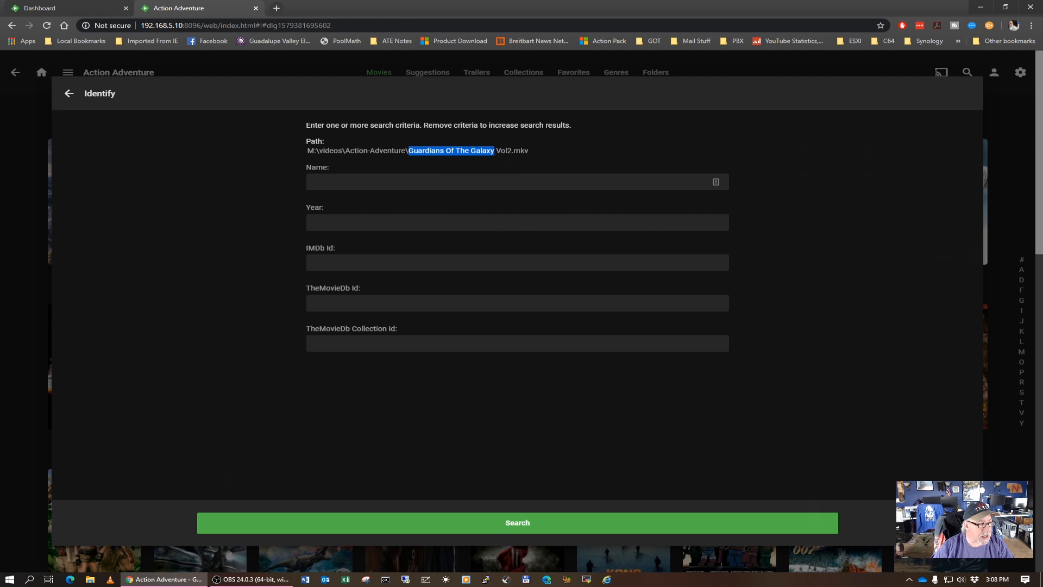
right_click(487, 153)
left_click(509, 167)
right_click(435, 184)
left_click(461, 255)
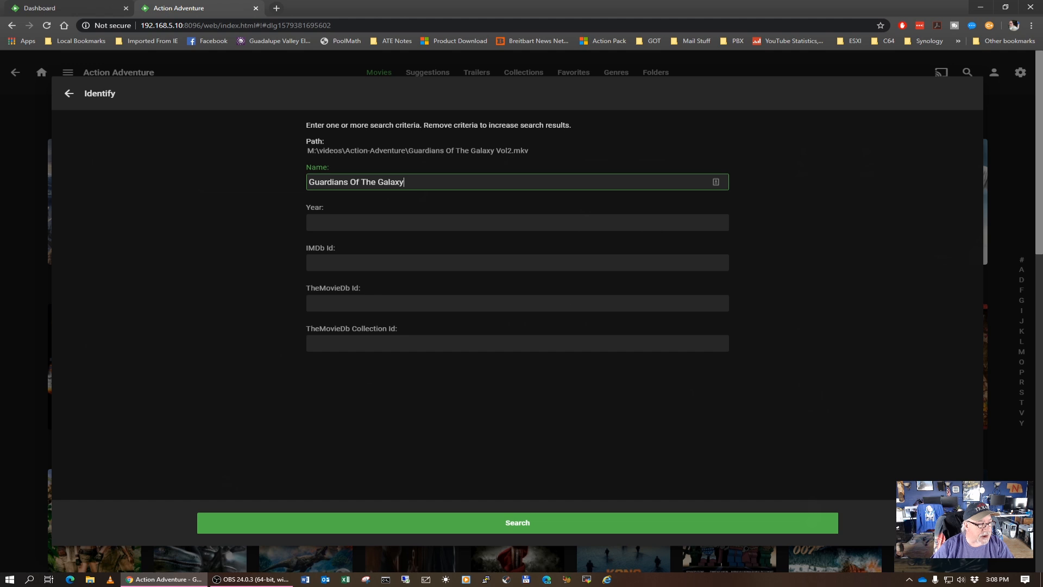
left_click(526, 521)
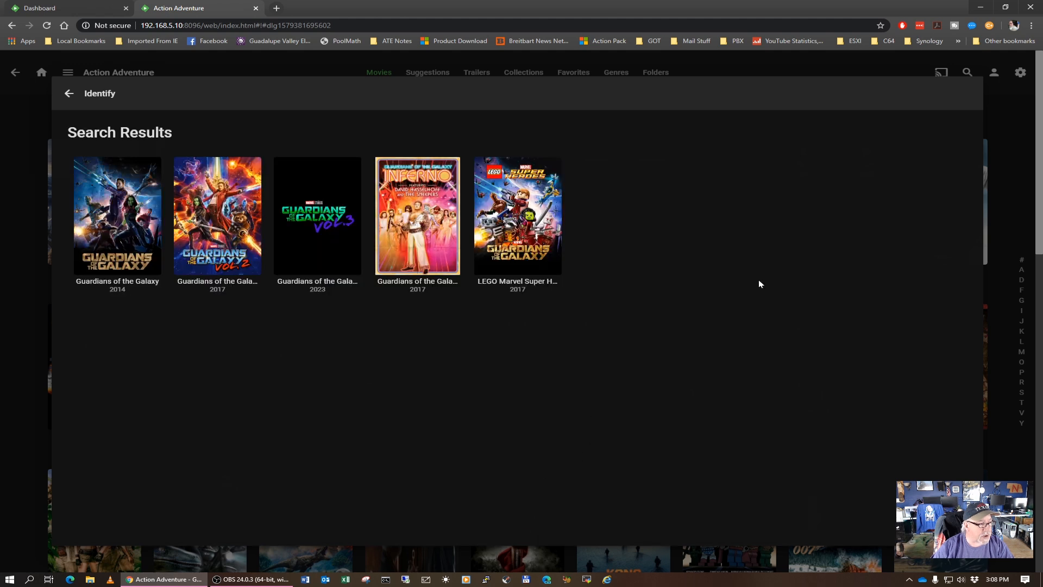
left_click(219, 205)
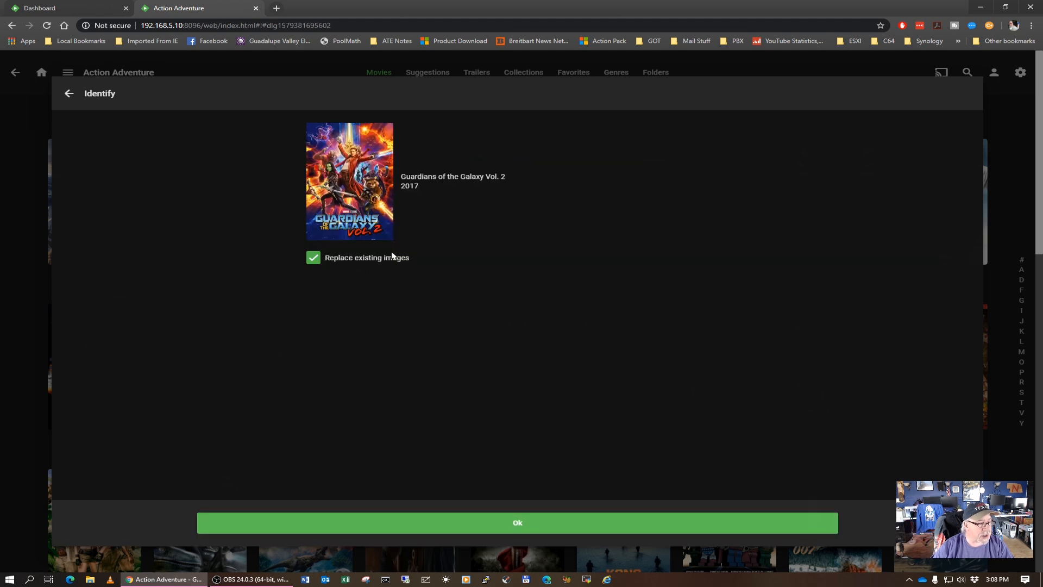
left_click(523, 522)
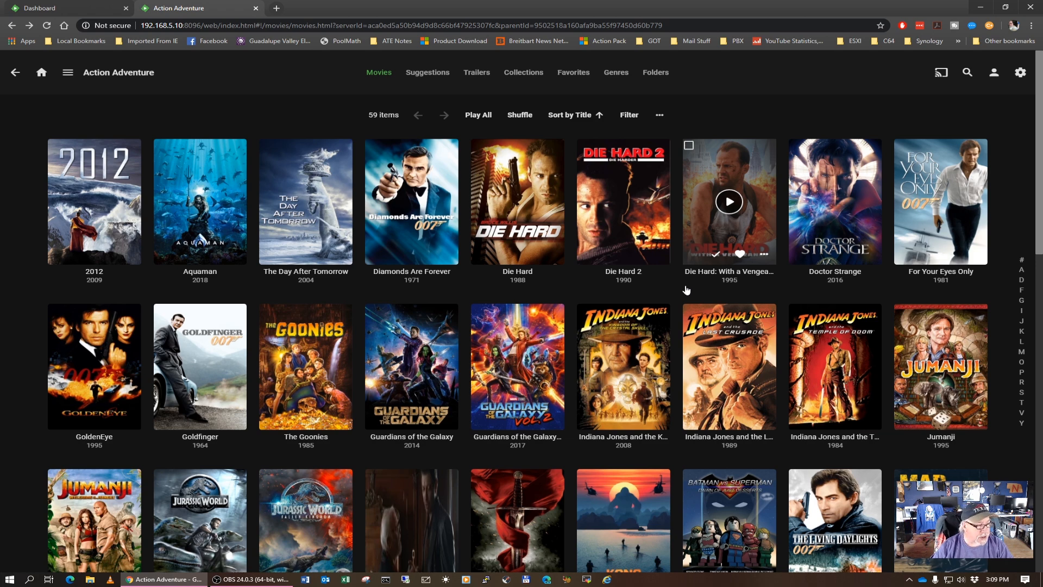
Try to identify the Pirates Dead Mans Chest entry by searching for the file name text "Pirates Dead Mans Ches"
scroll(686, 290, "down", 5)
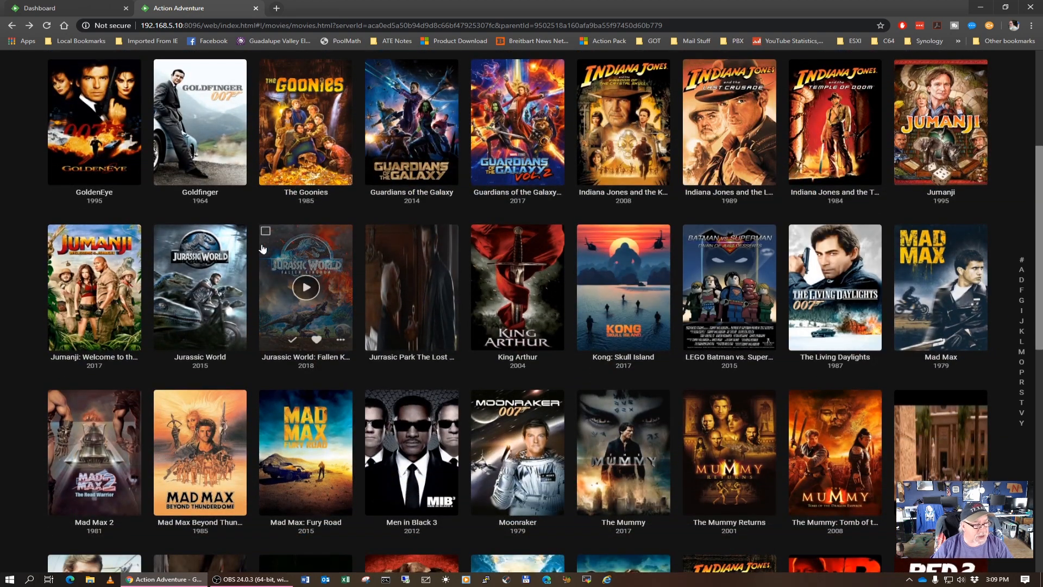
scroll(193, 266, "down", 3)
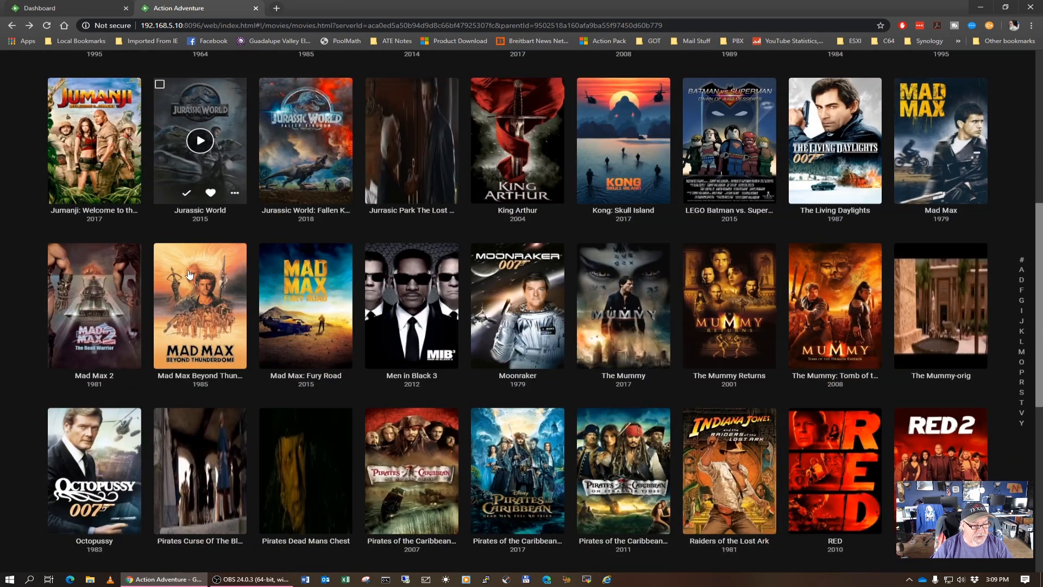
scroll(189, 275, "down", 3)
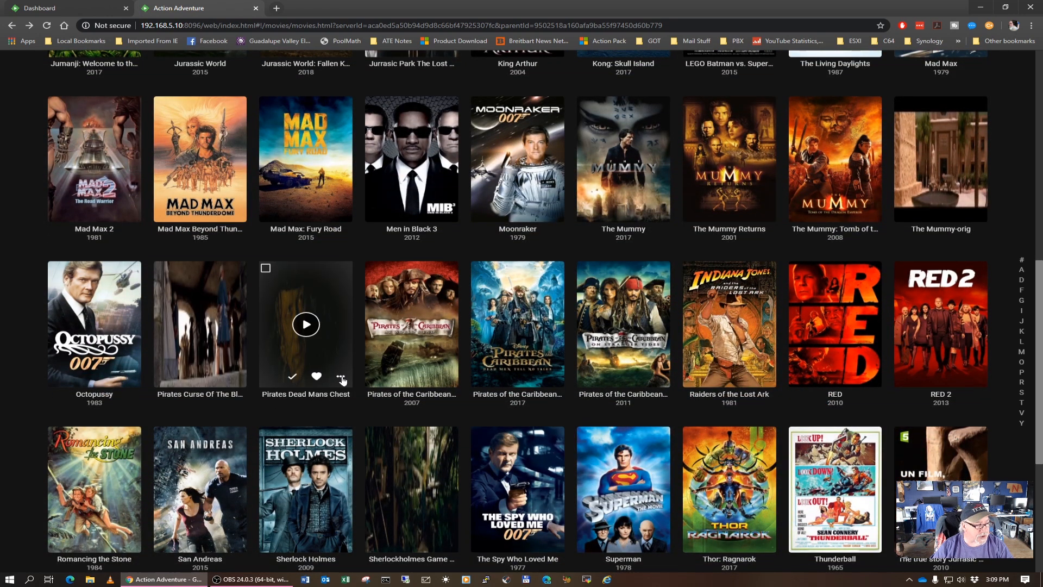
left_click(342, 380)
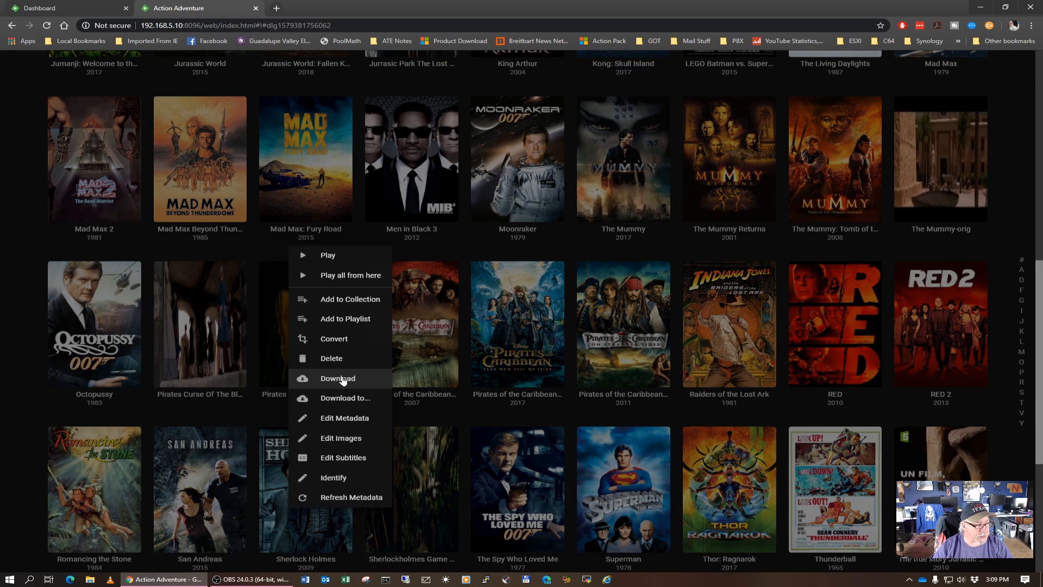
left_click(337, 478)
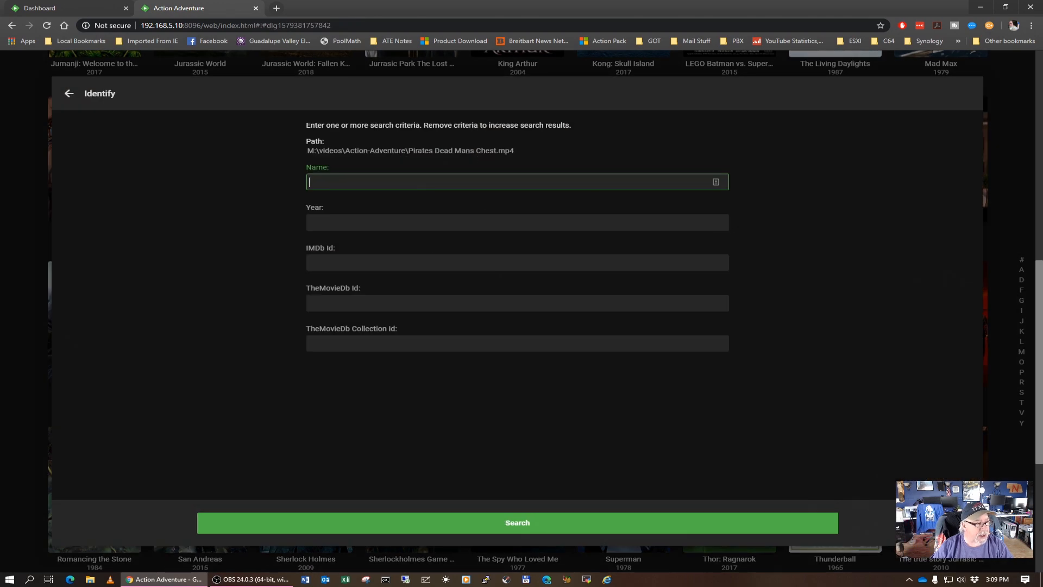
left_click_drag(494, 150, 418, 150)
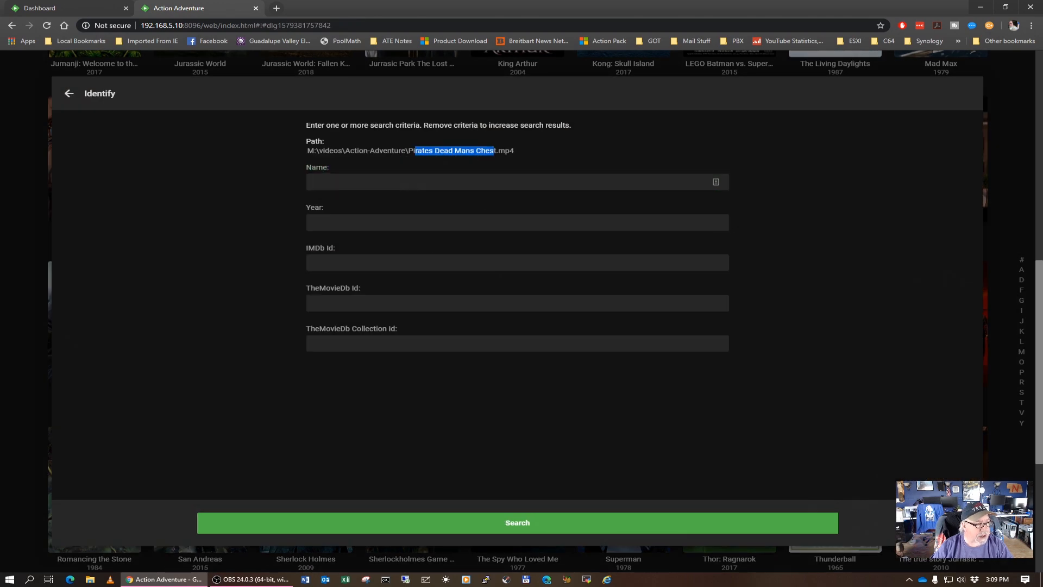
right_click(420, 150)
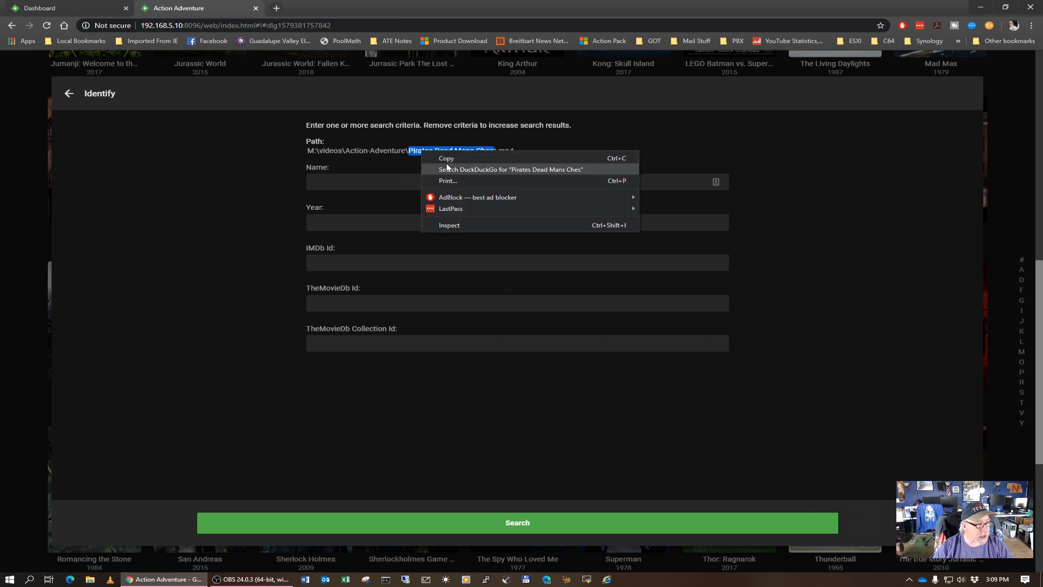
left_click(446, 160)
left_click(349, 182)
right_click(349, 184)
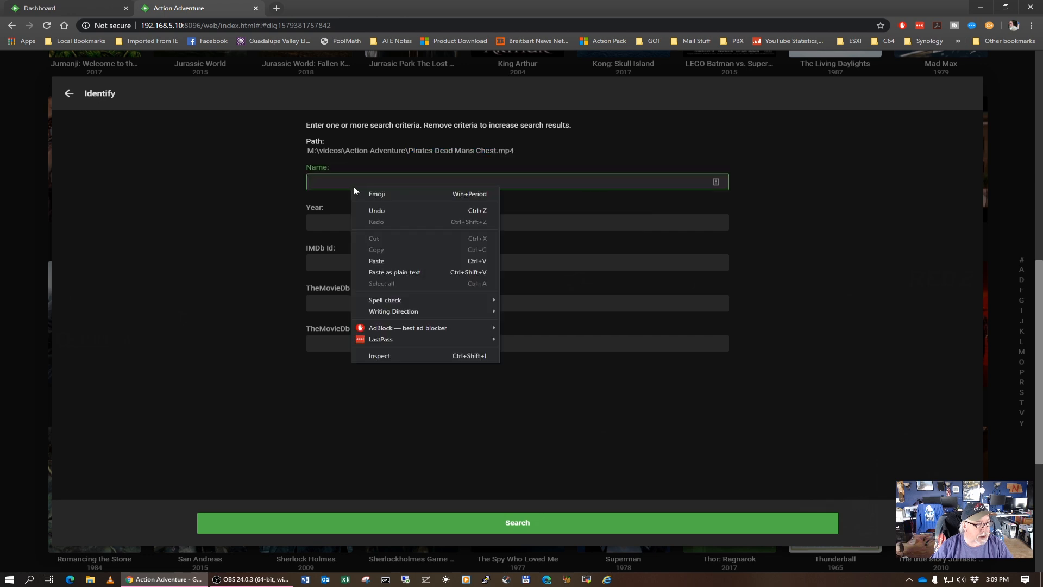
left_click(394, 272)
left_click(519, 520)
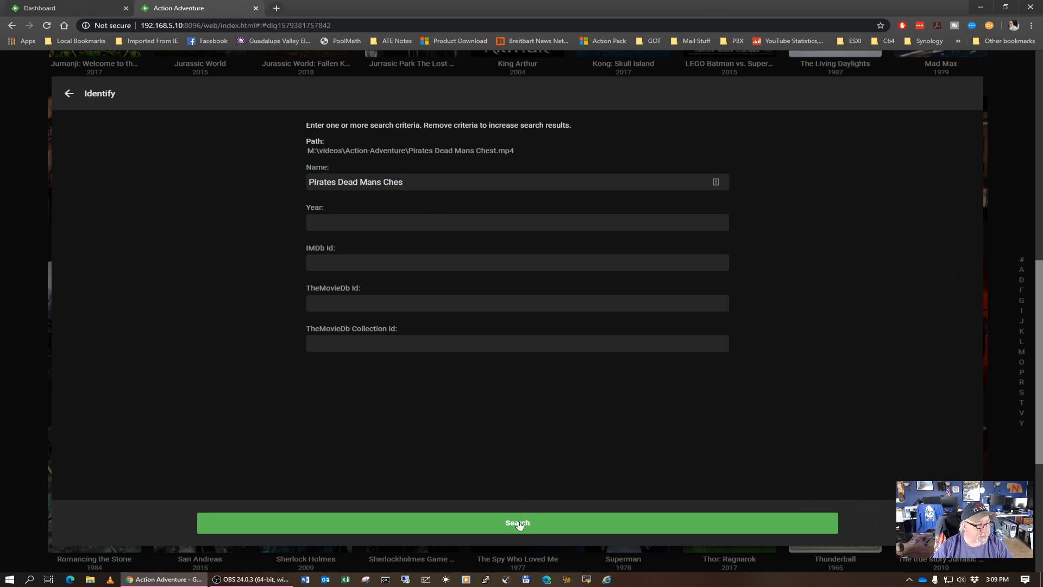
left_click(70, 95)
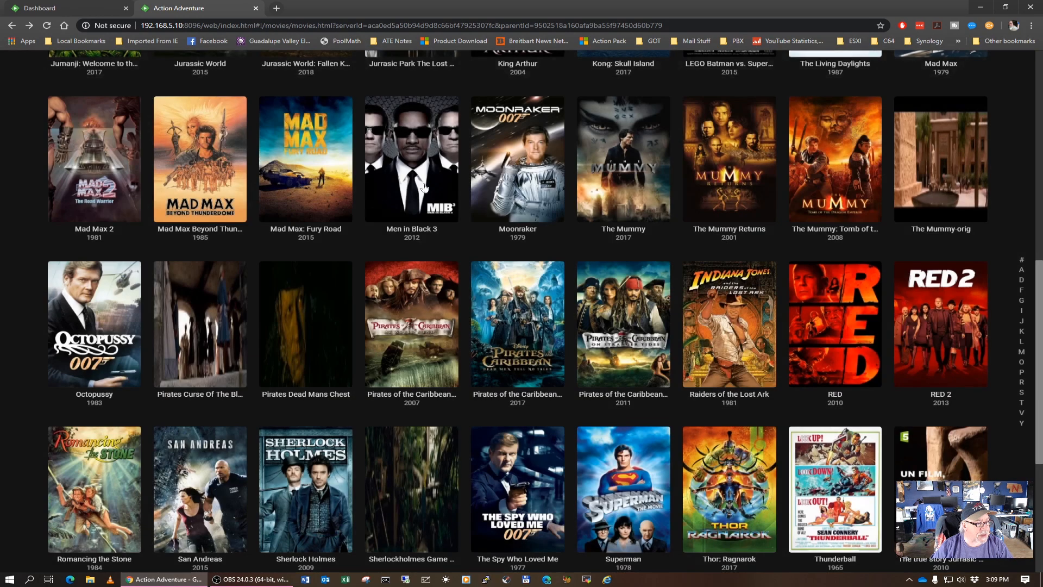
Identify the Pirates Dead Mans Chest entry by searching for "Pirates" and match it to Pirates of the Caribbean: Dead Man's Chest (2006), replacing existing images
left_click(340, 376)
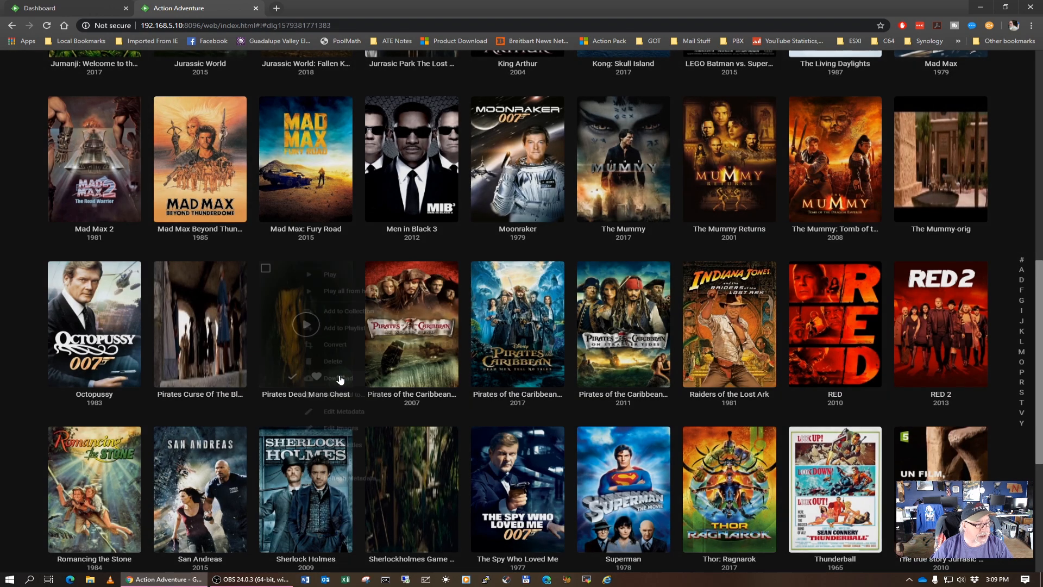
left_click(326, 475)
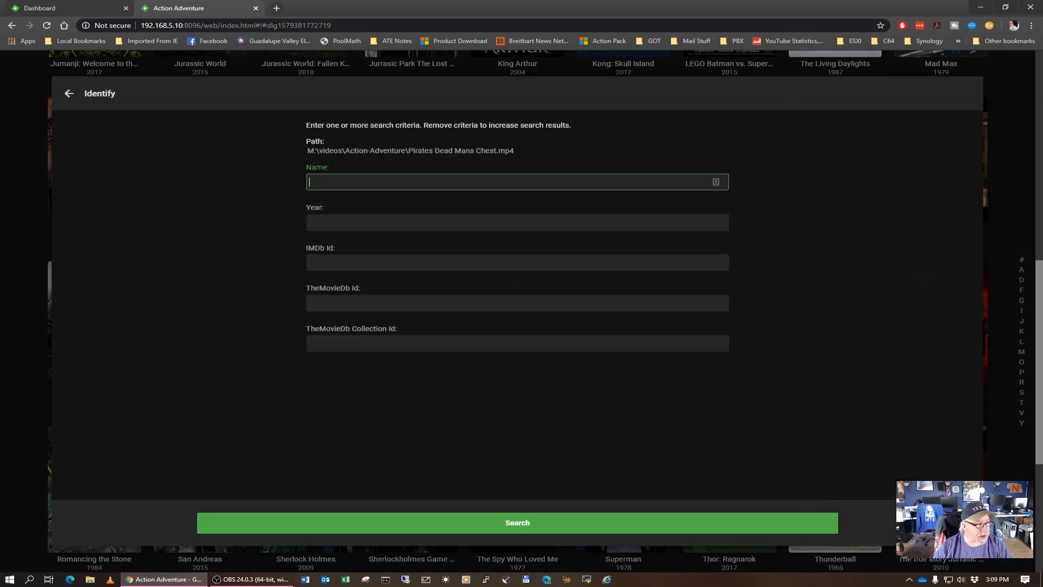
left_click_drag(415, 151, 433, 150)
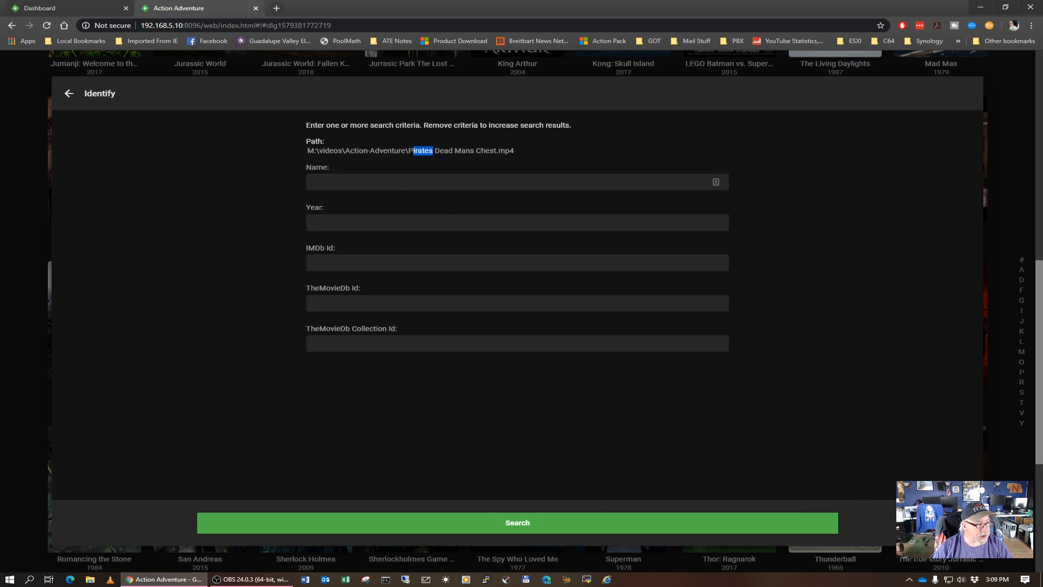
right_click(421, 151)
left_click(443, 162)
left_click(353, 182)
right_click(353, 185)
left_click(399, 255)
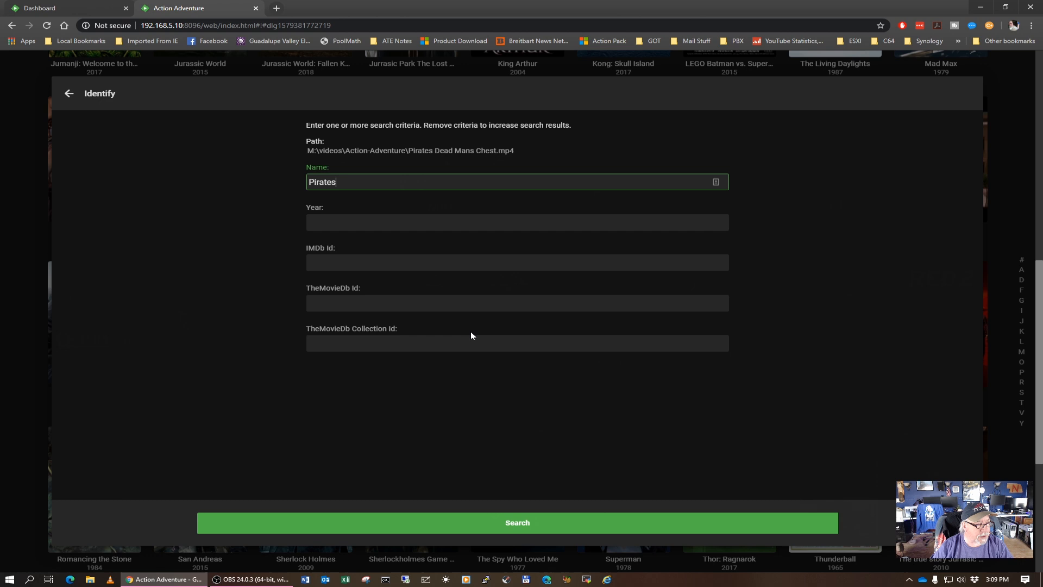
left_click(533, 526)
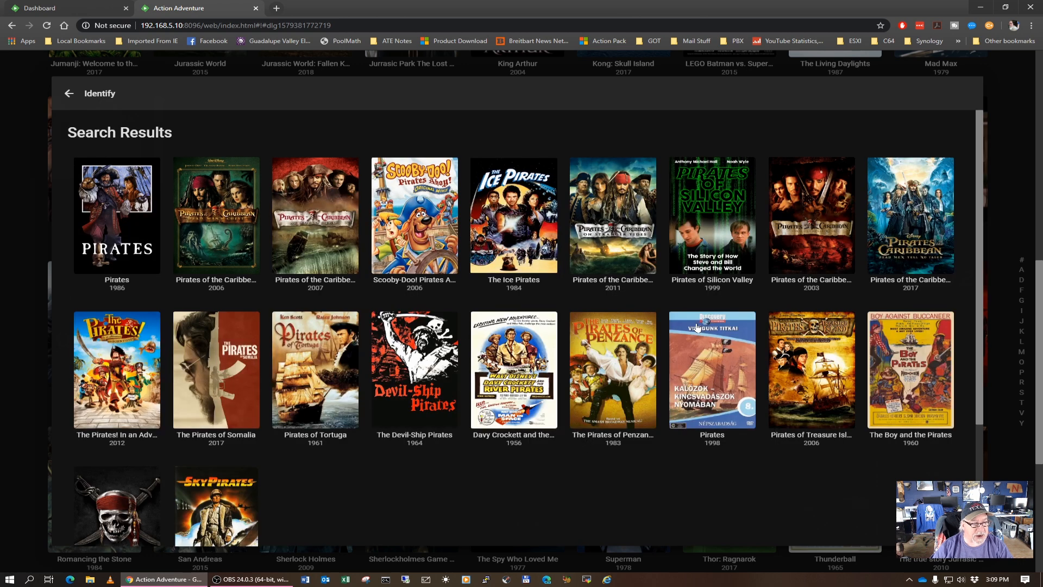
left_click(222, 221)
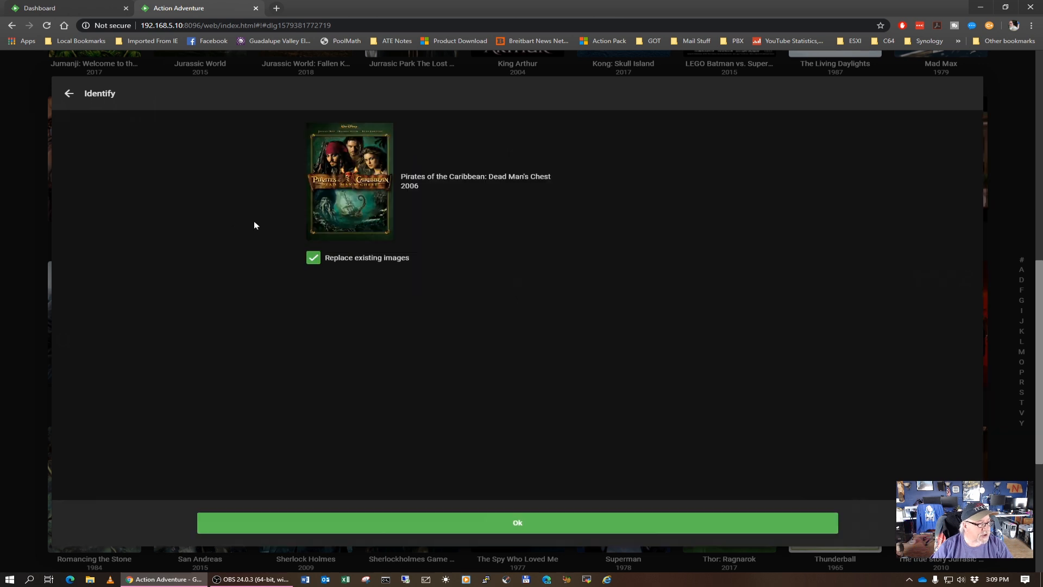
left_click(517, 523)
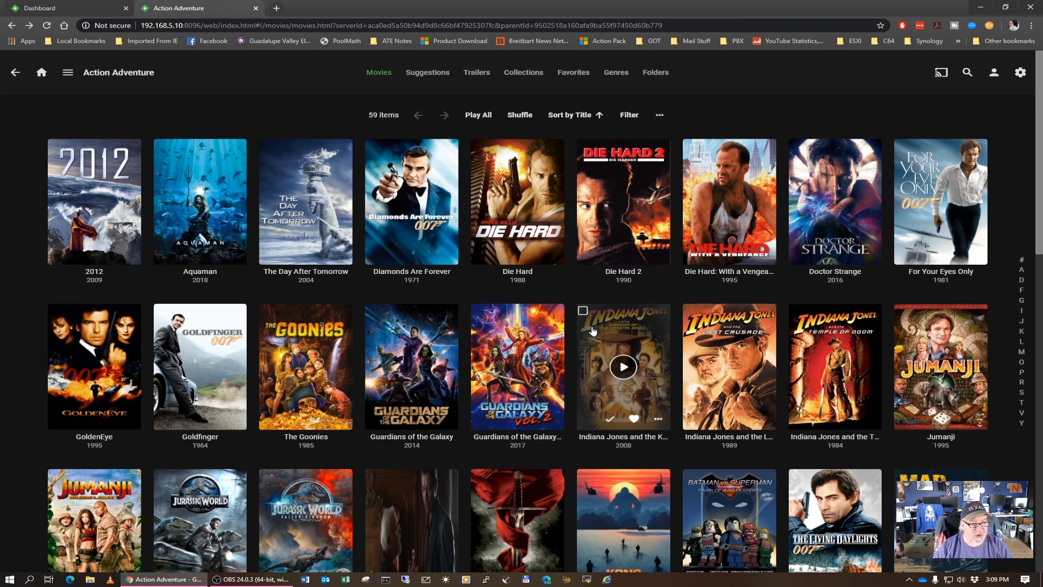
scroll(593, 331, "down", 10)
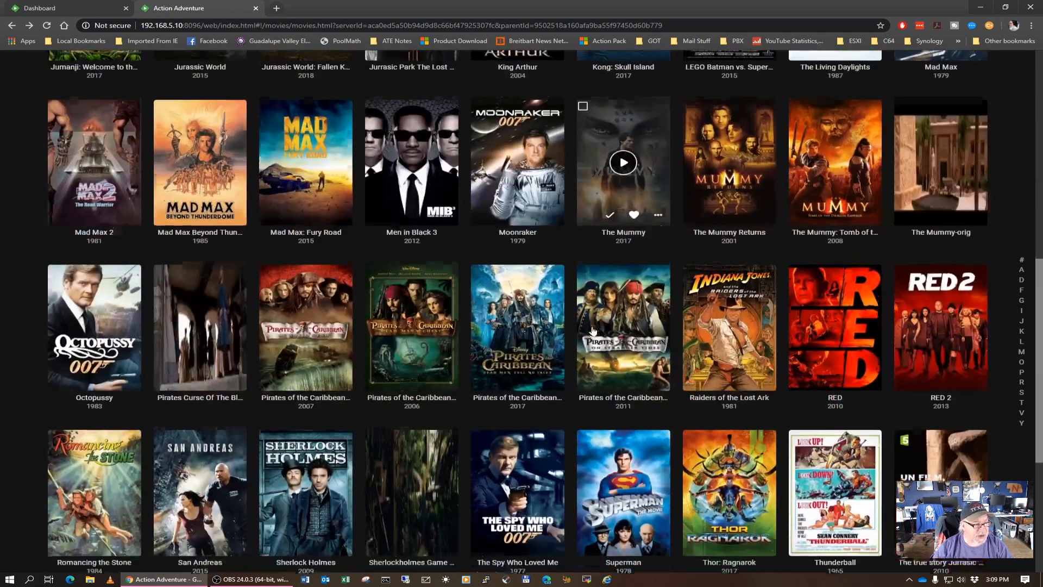
scroll(372, 325, "up", 3)
scroll(372, 325, "down", 7)
scroll(372, 325, "up", 15)
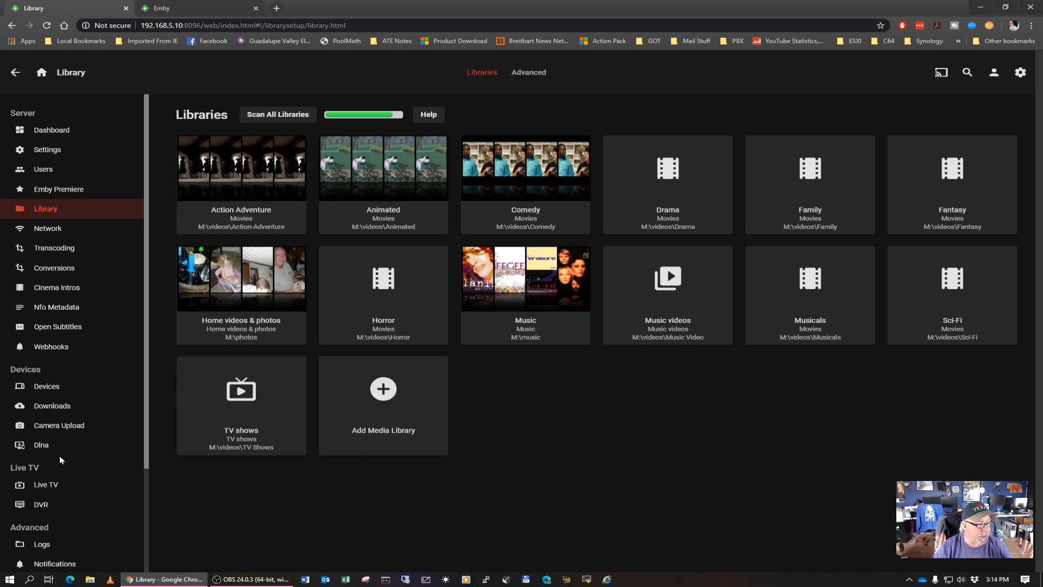
Set the DVR's default recording path to M:\videos\Recorded TV, save the settings and acknowledge the notice about existing recordings
left_click(54, 485)
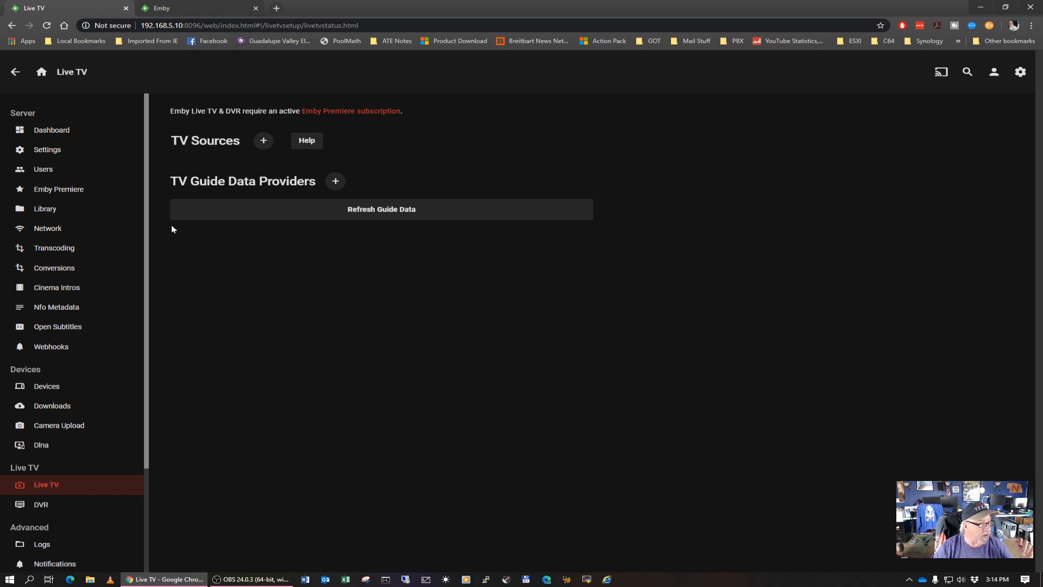
left_click(65, 249)
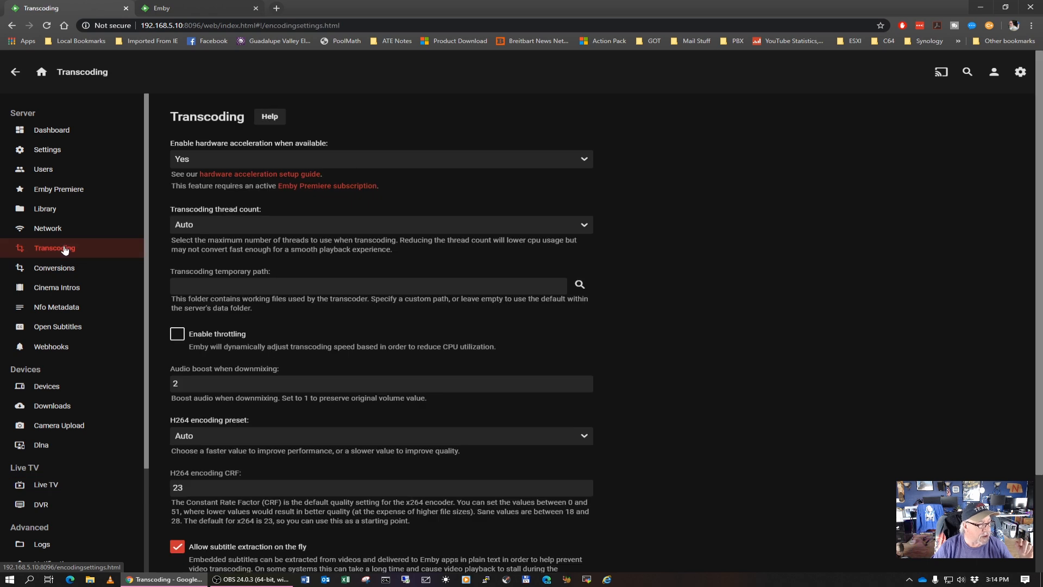
left_click(59, 504)
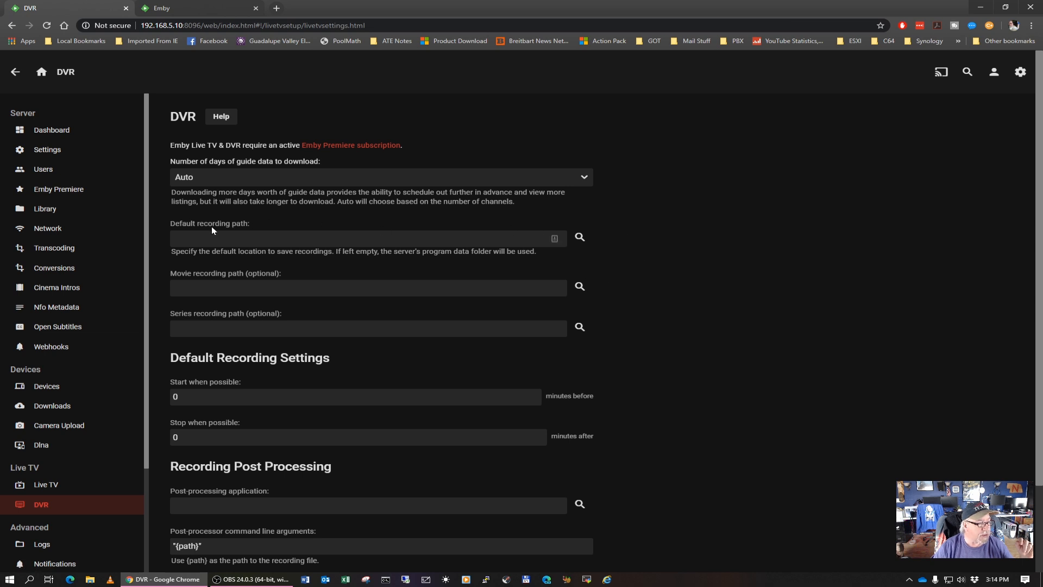
left_click(579, 237)
left_click(328, 264)
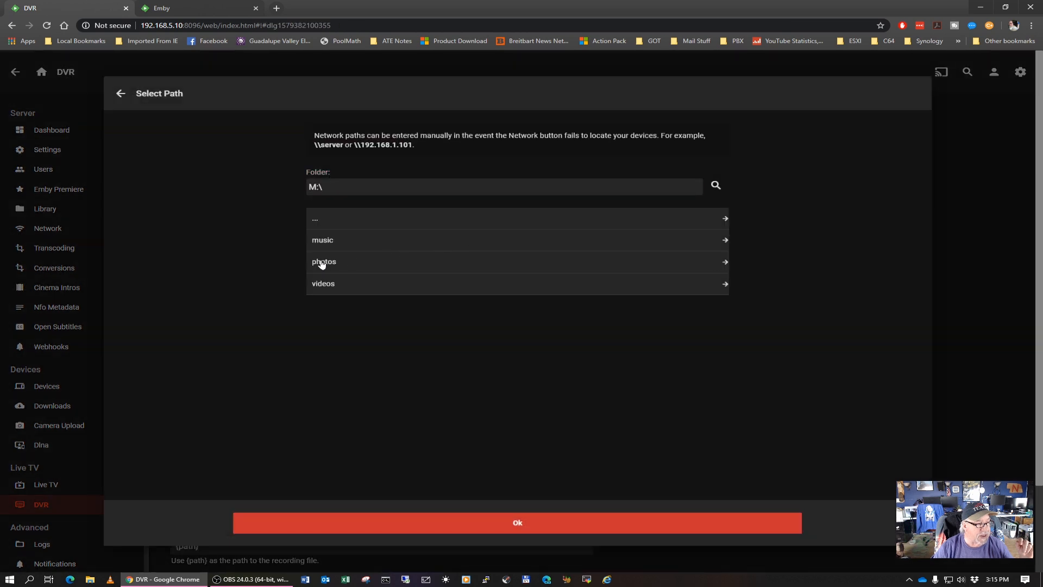
left_click(328, 284)
scroll(370, 285, "down", 5)
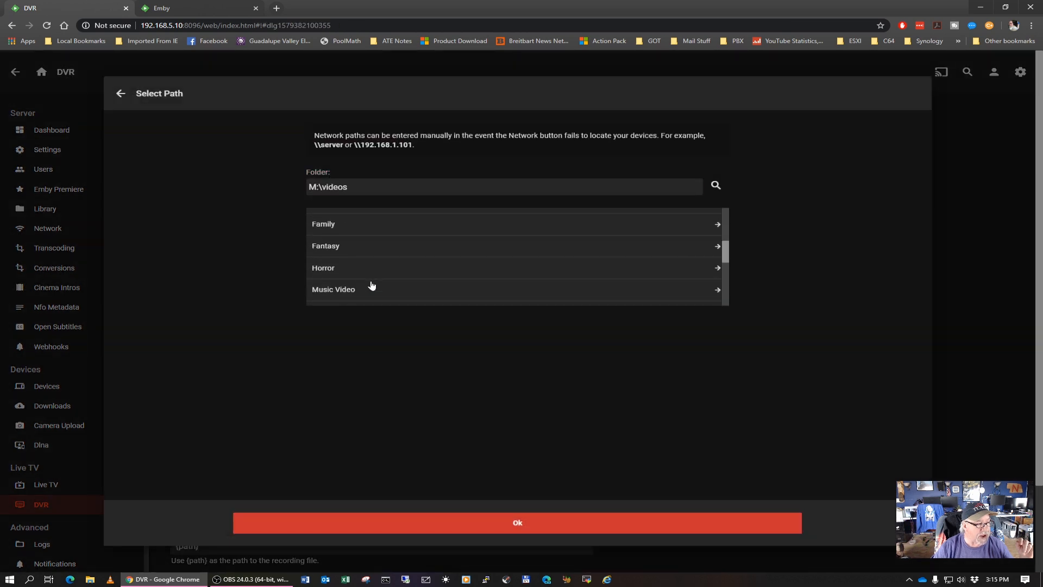
left_click(340, 236)
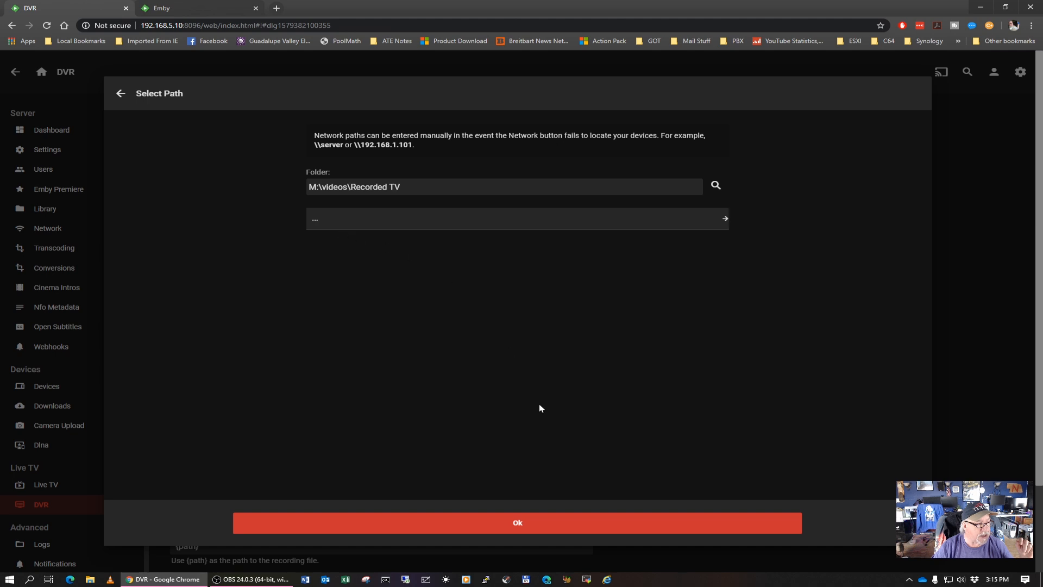
left_click(536, 524)
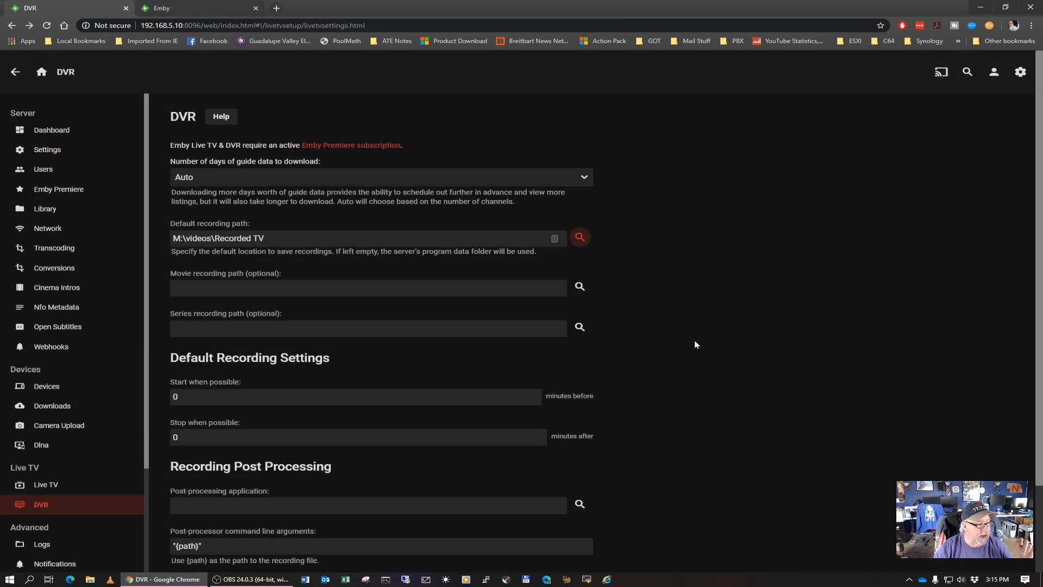
scroll(695, 345, "down", 2)
left_click(404, 497)
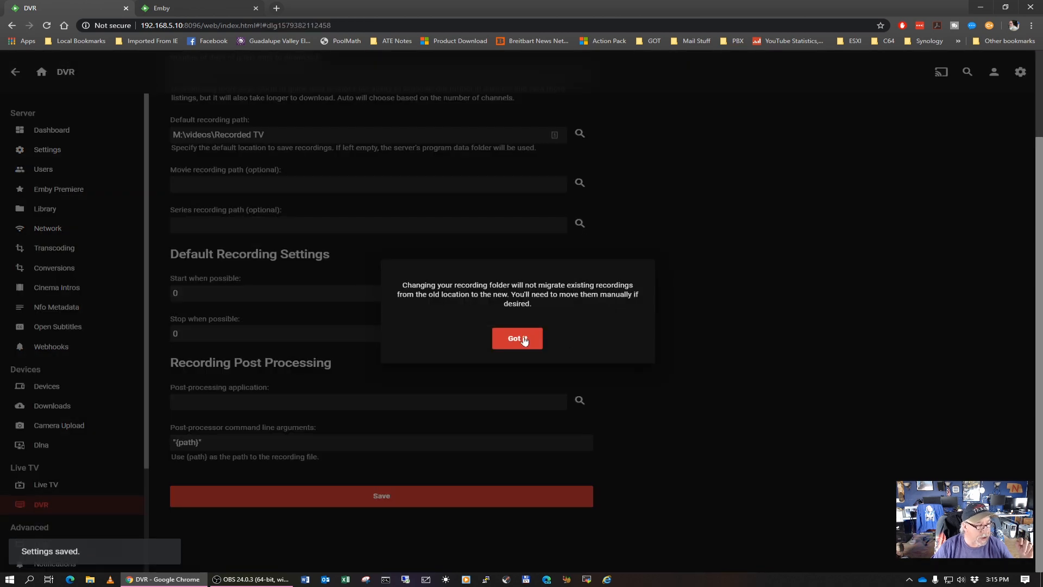
left_click(524, 339)
scroll(758, 344, "up", 2)
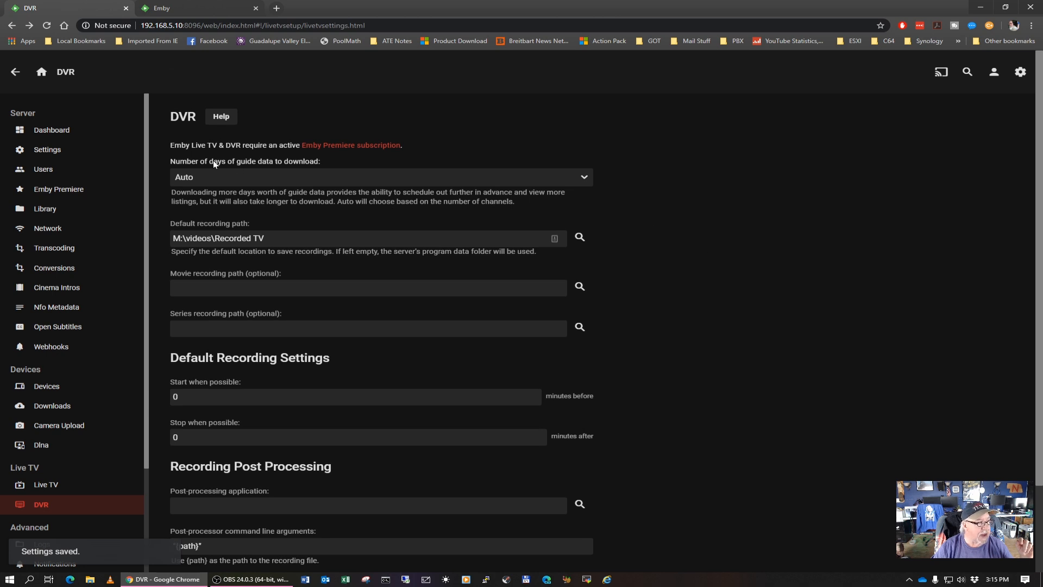
Open the web client from the dashboard's in-home (LAN) address, check its home page for the Recordings library, and close the web client tabs
left_click(59, 132)
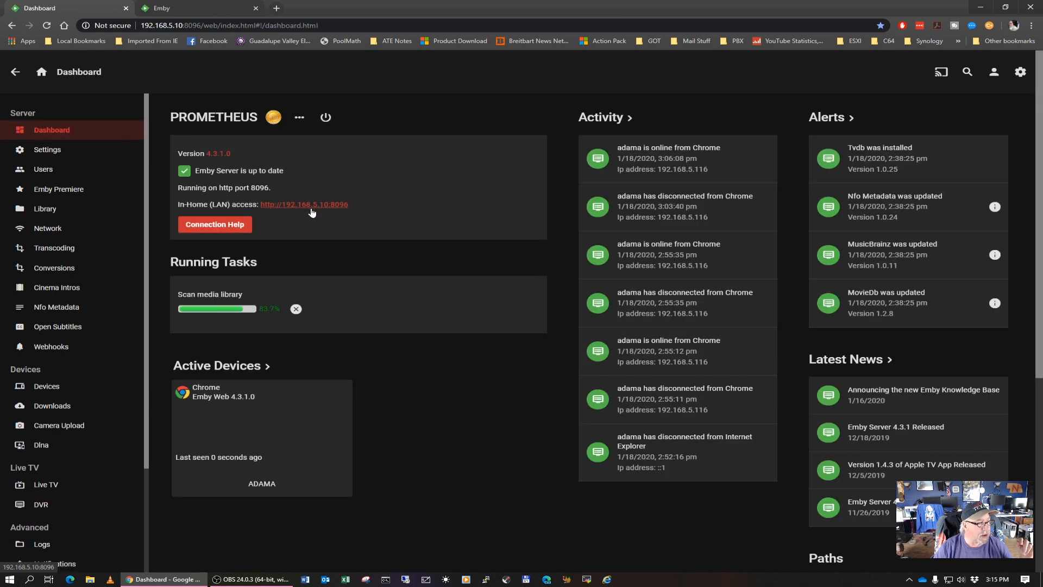
left_click(312, 207)
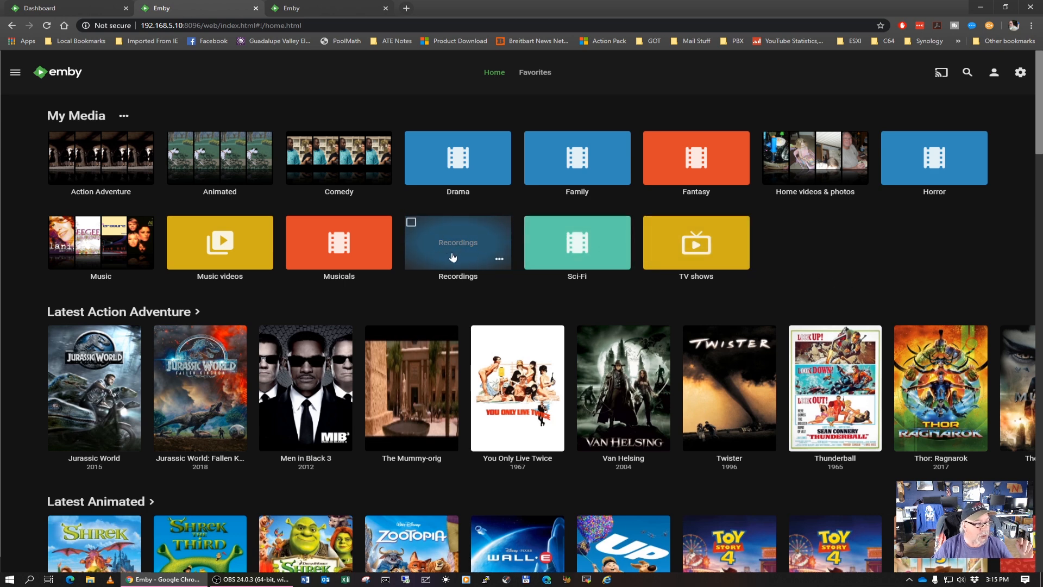
left_click(387, 9)
left_click(256, 9)
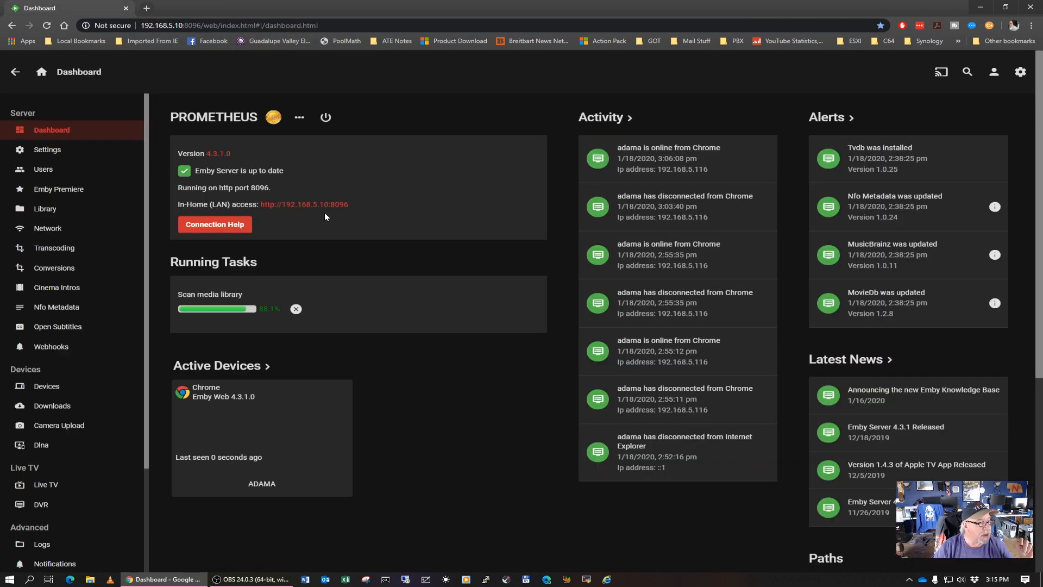
left_click(44, 484)
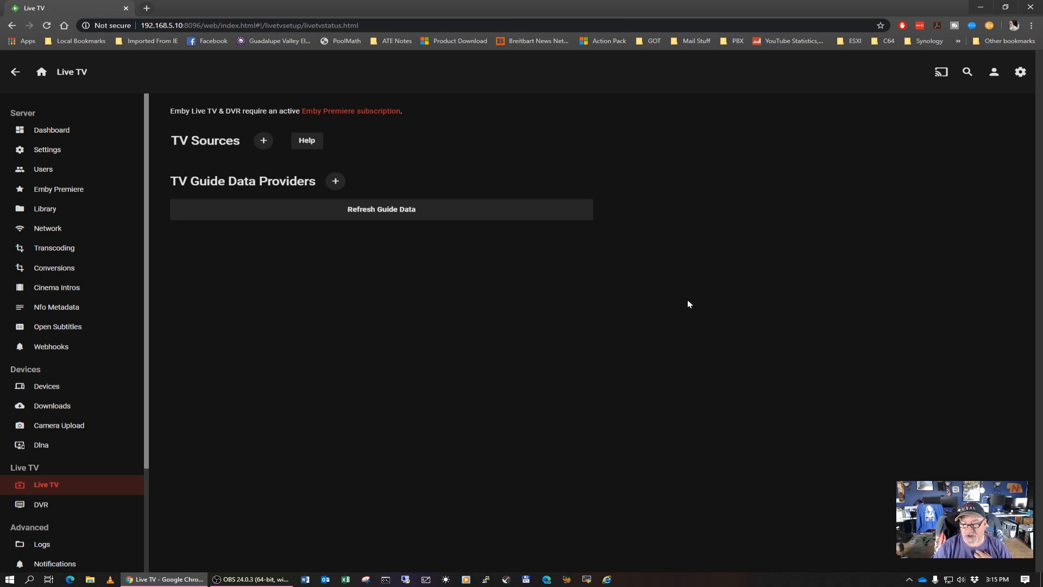
left_click(264, 142)
left_click(409, 190)
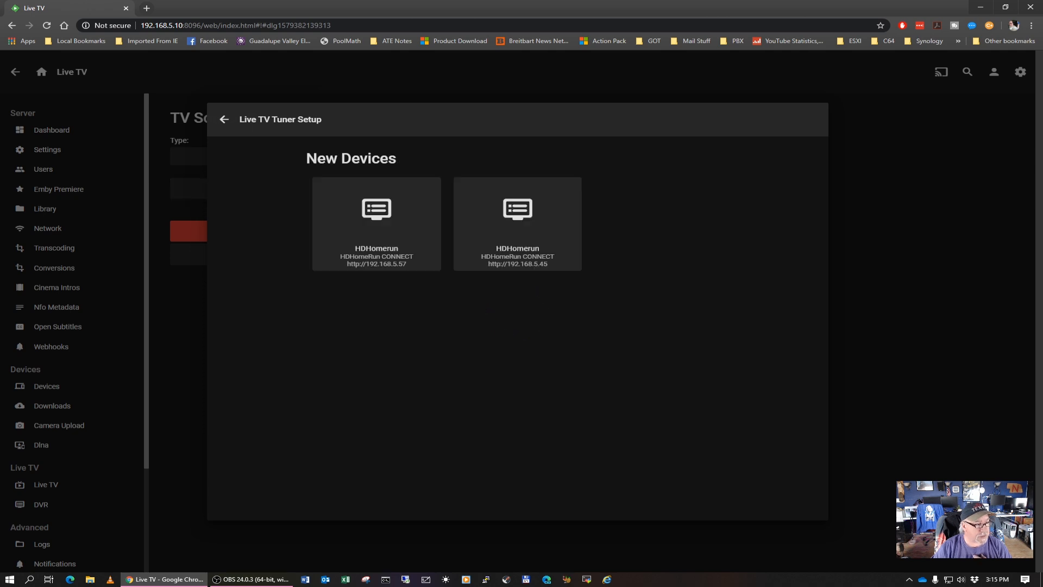
left_click(535, 230)
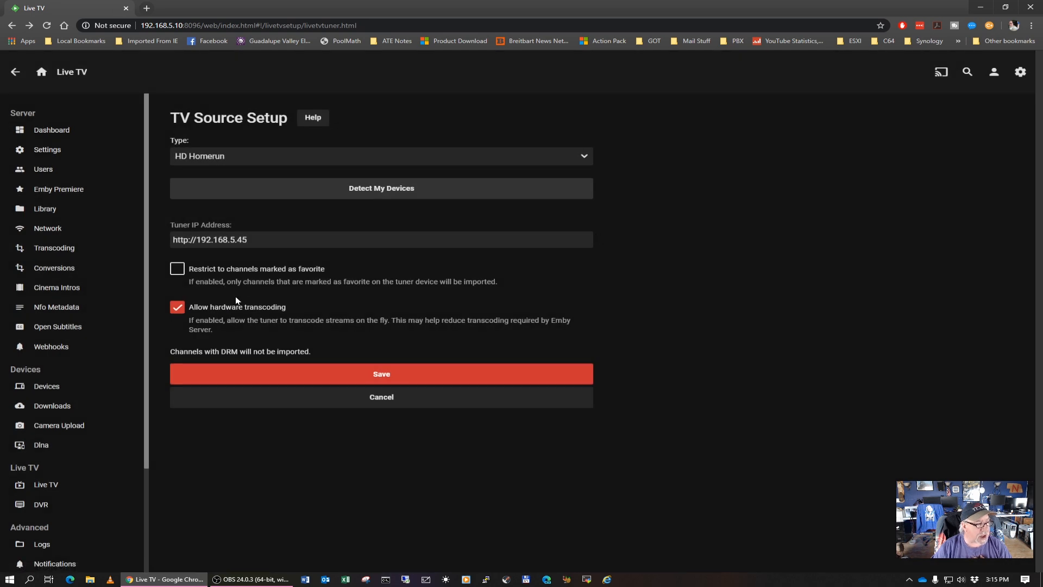
left_click(393, 376)
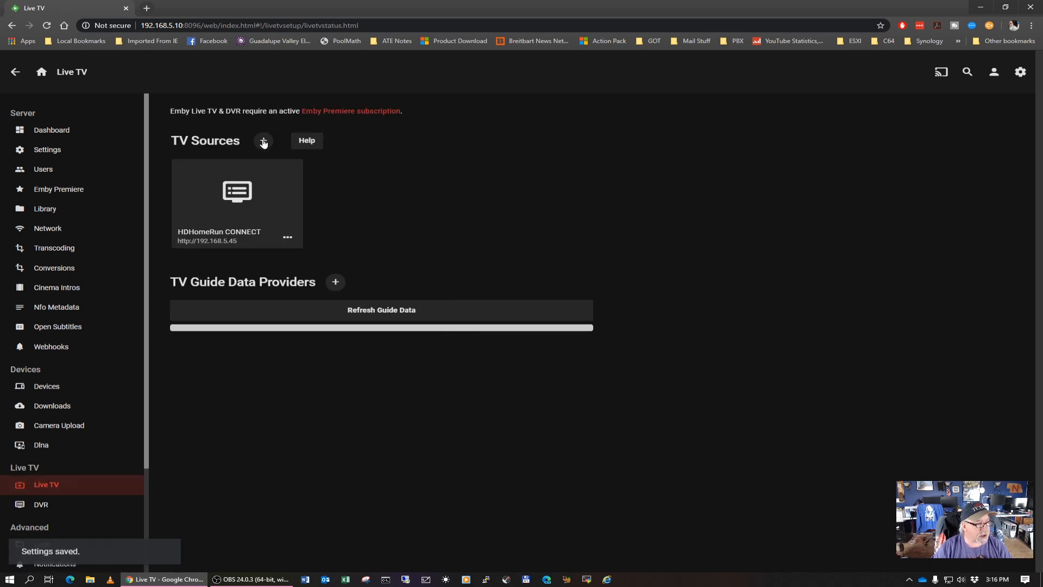
left_click(264, 142)
left_click(374, 189)
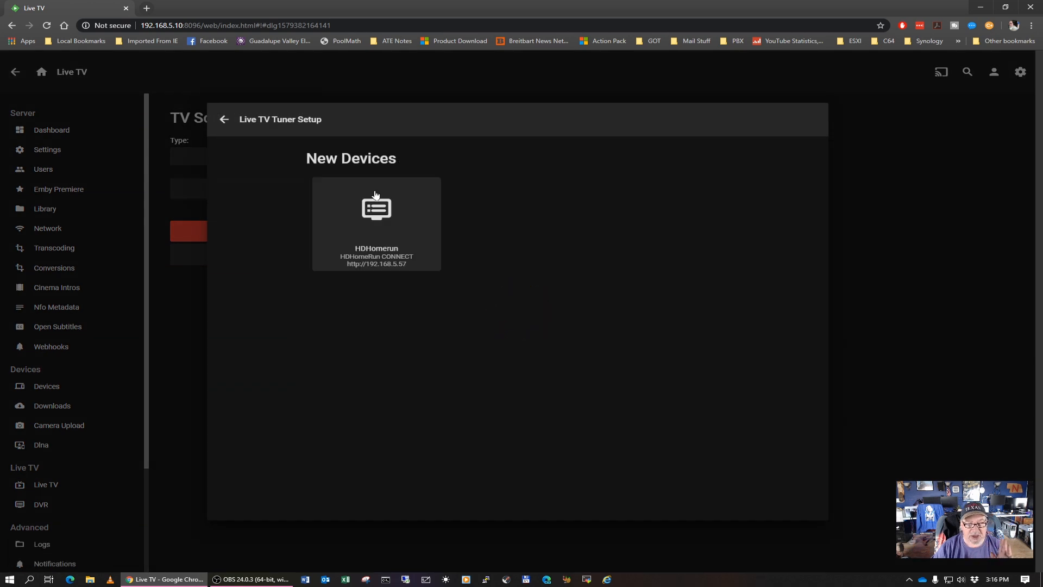
left_click(412, 205)
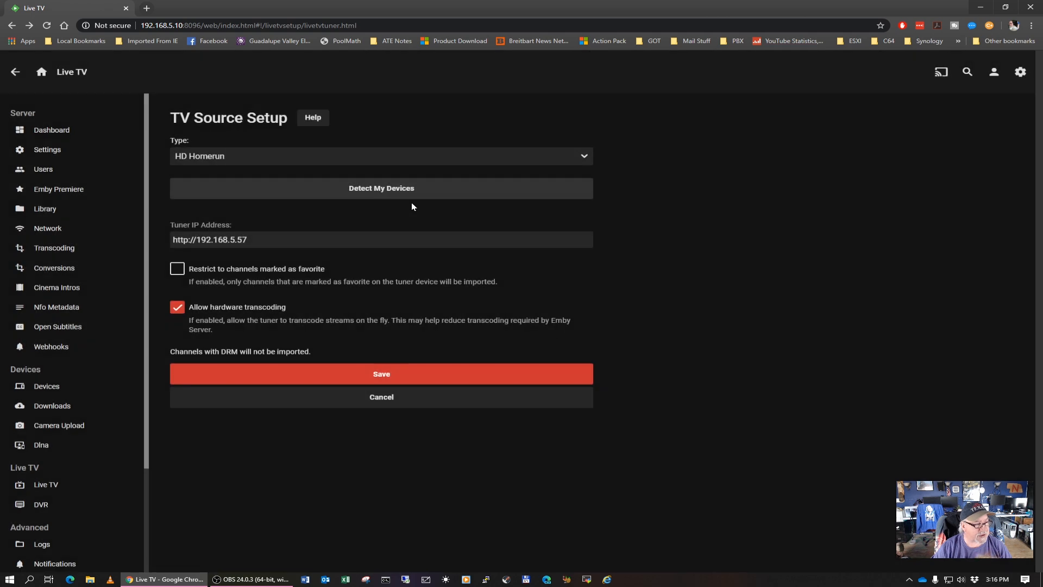
left_click(387, 375)
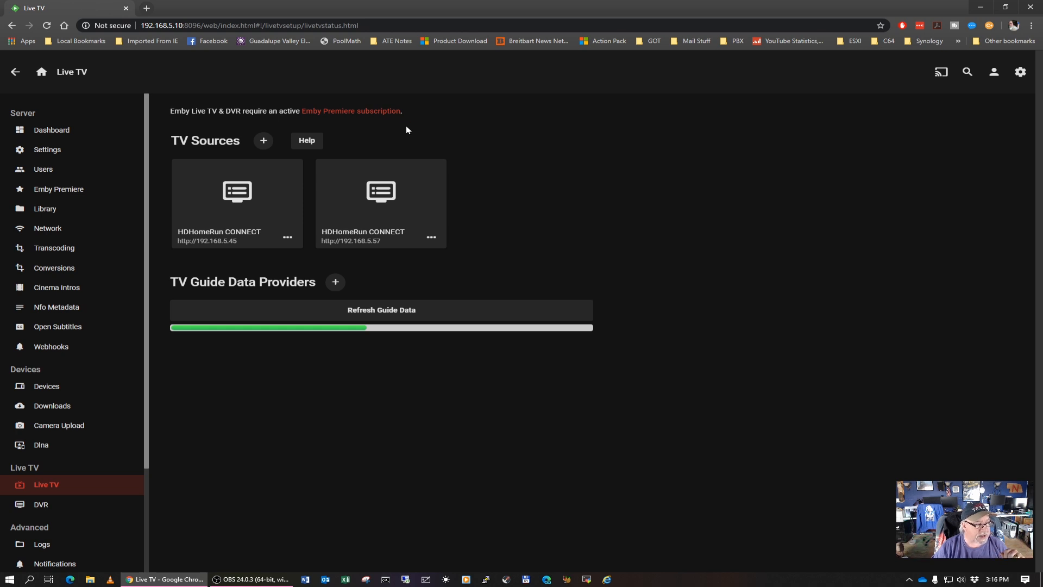
Start adding a TV guide data provider with United States as the country and Emby Guide Data as the guide source
left_click(335, 282)
left_click(341, 161)
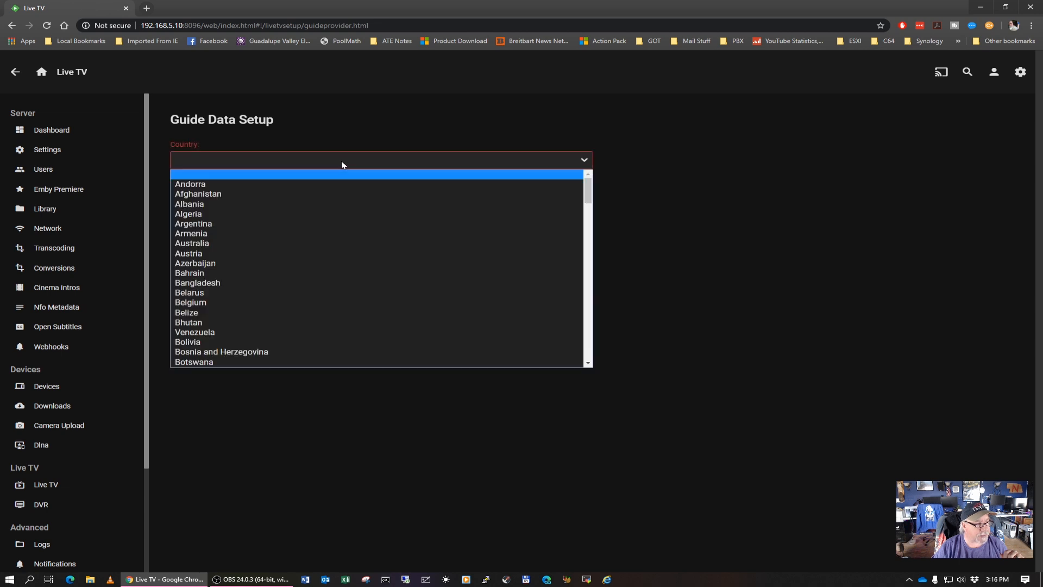
key("u")
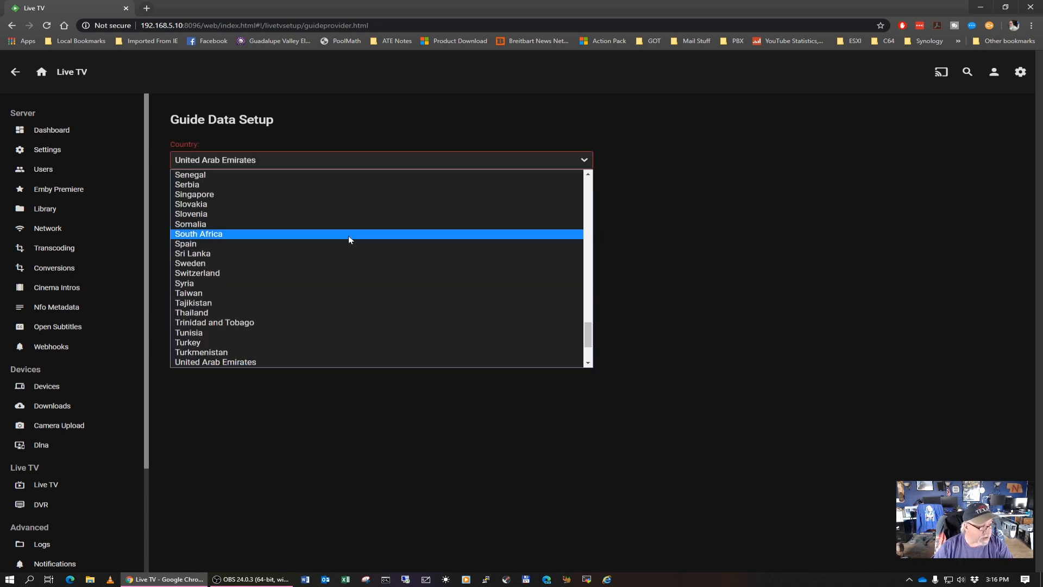
scroll(344, 324, "down", 3)
left_click(240, 303)
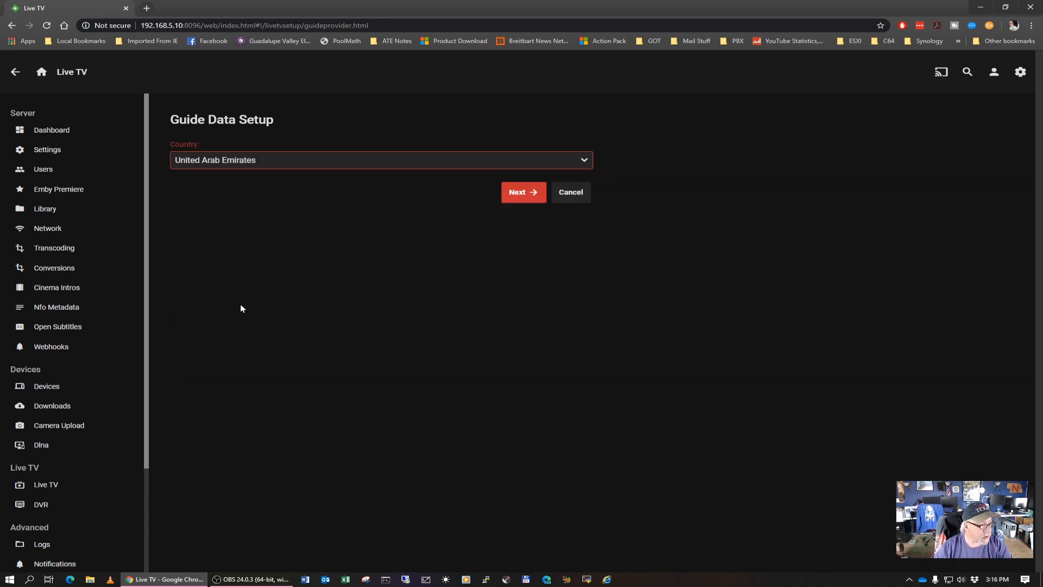
left_click(327, 202)
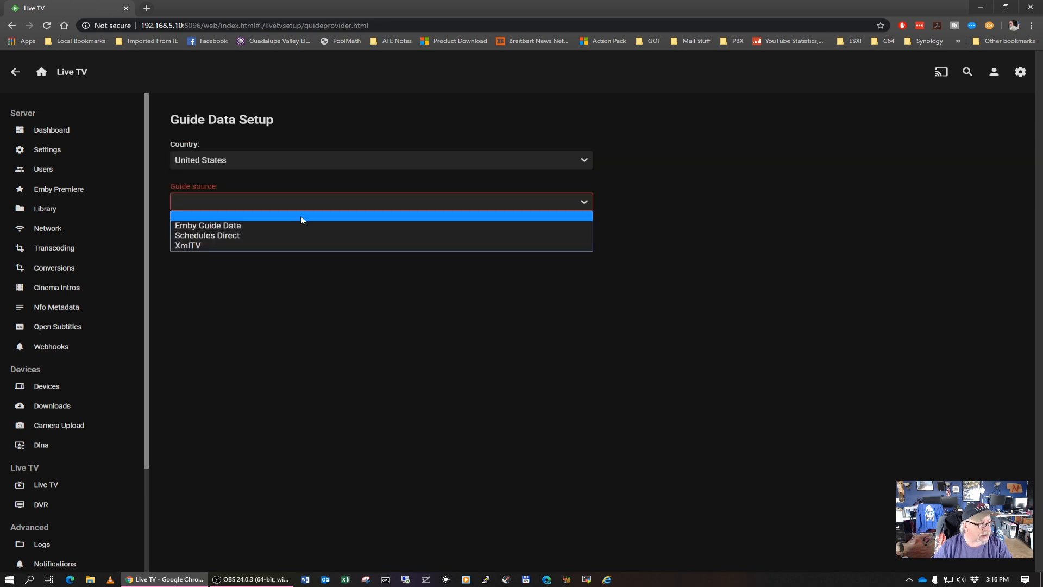
left_click(250, 226)
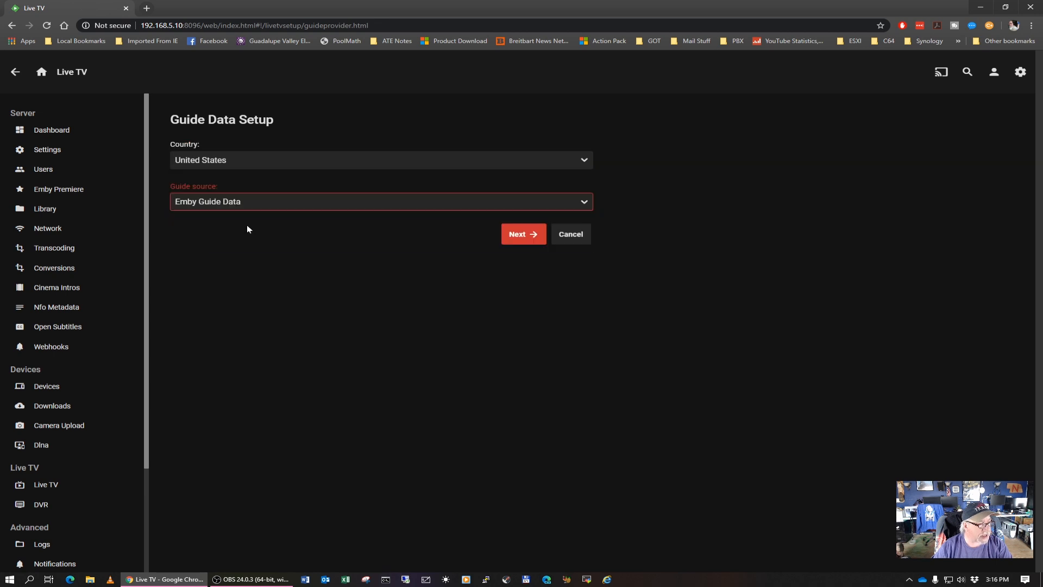
left_click(521, 236)
Enter the local zip code, choose the Local Over the Air Broadcast lineup, save the guide provider and open the server dashboard
left_click(297, 160)
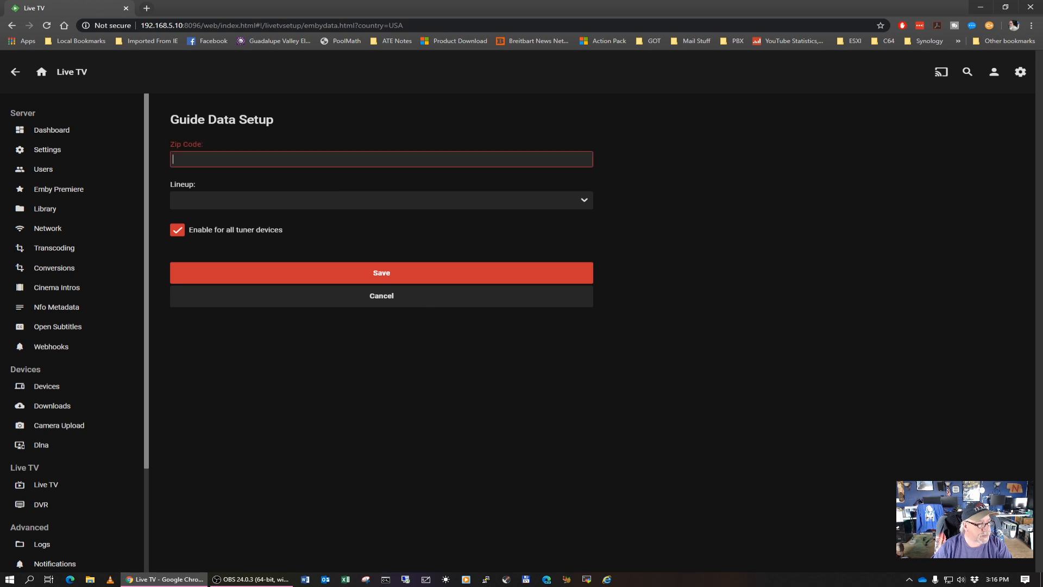
type("78155")
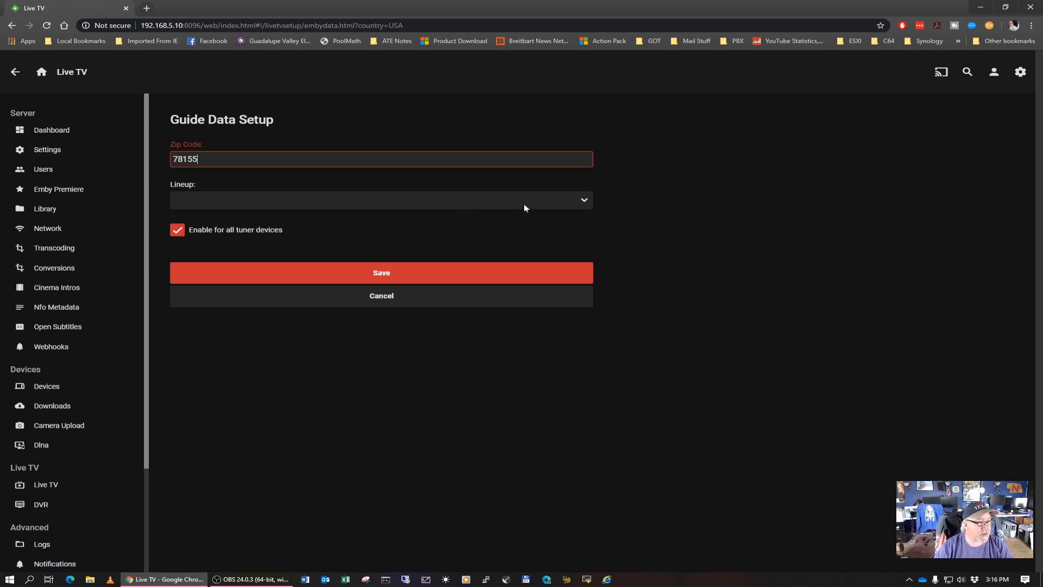
left_click(582, 200)
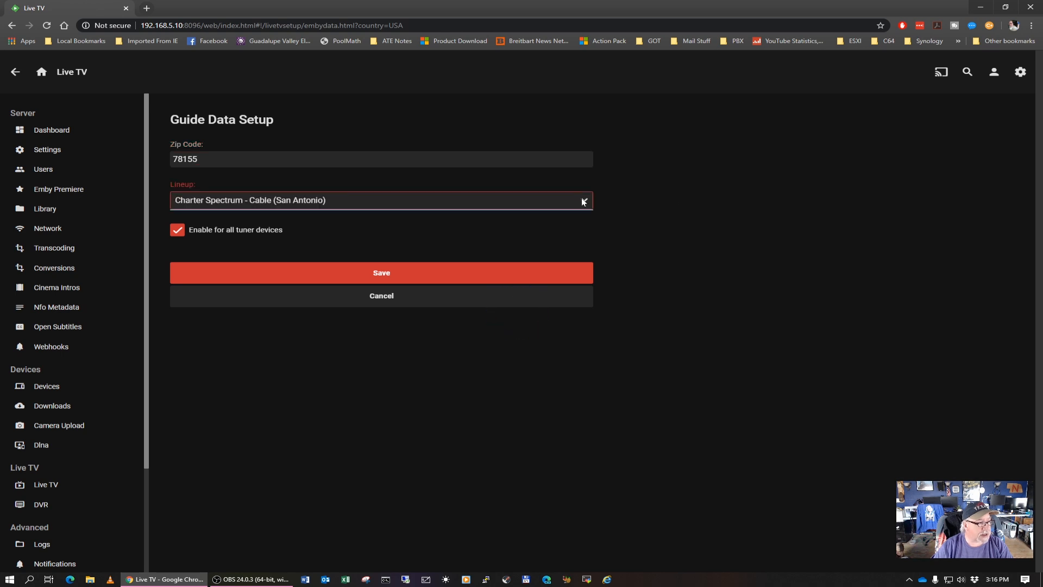
left_click(584, 202)
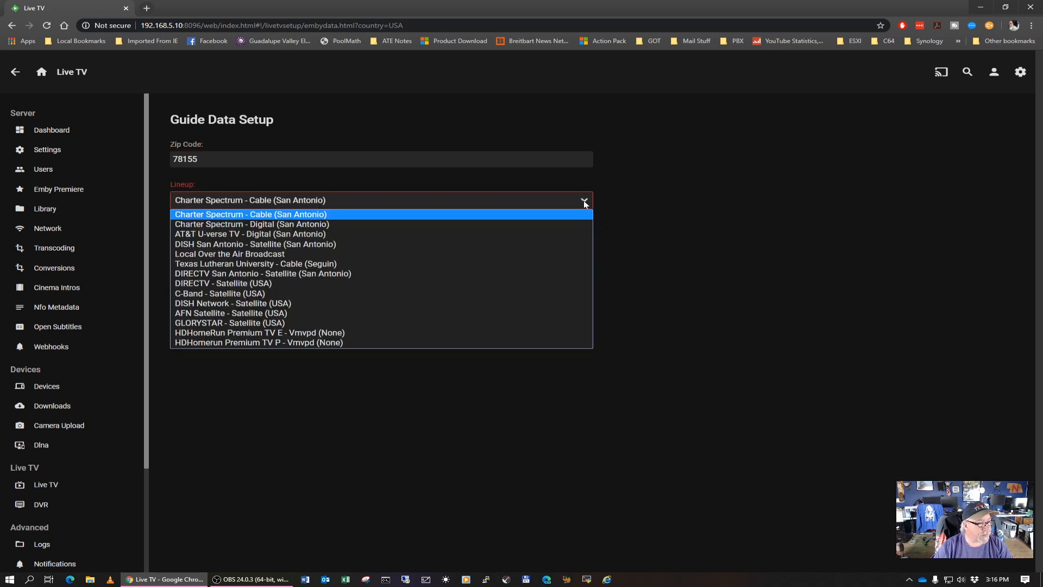
left_click(280, 255)
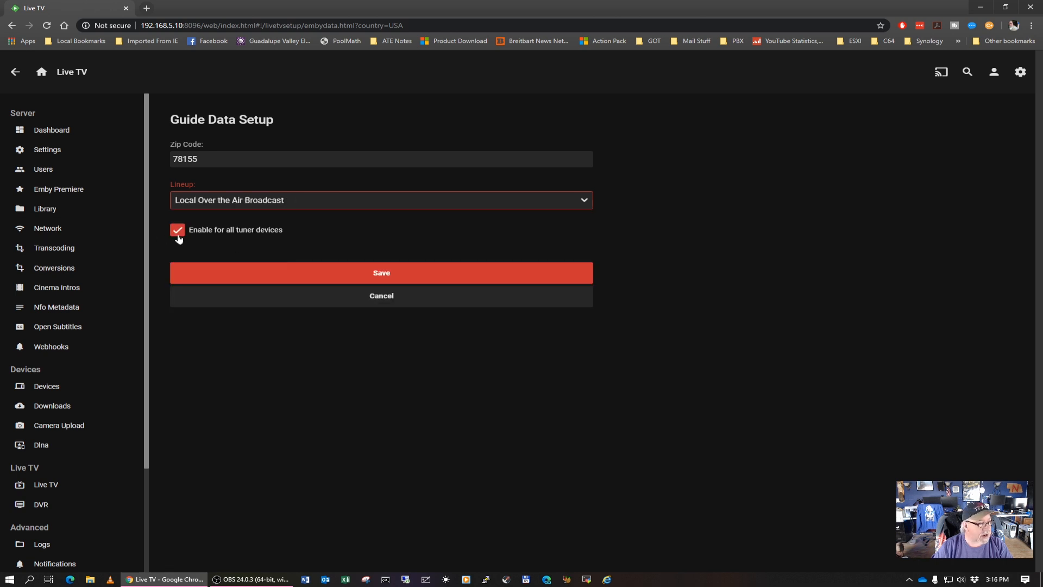
left_click(396, 273)
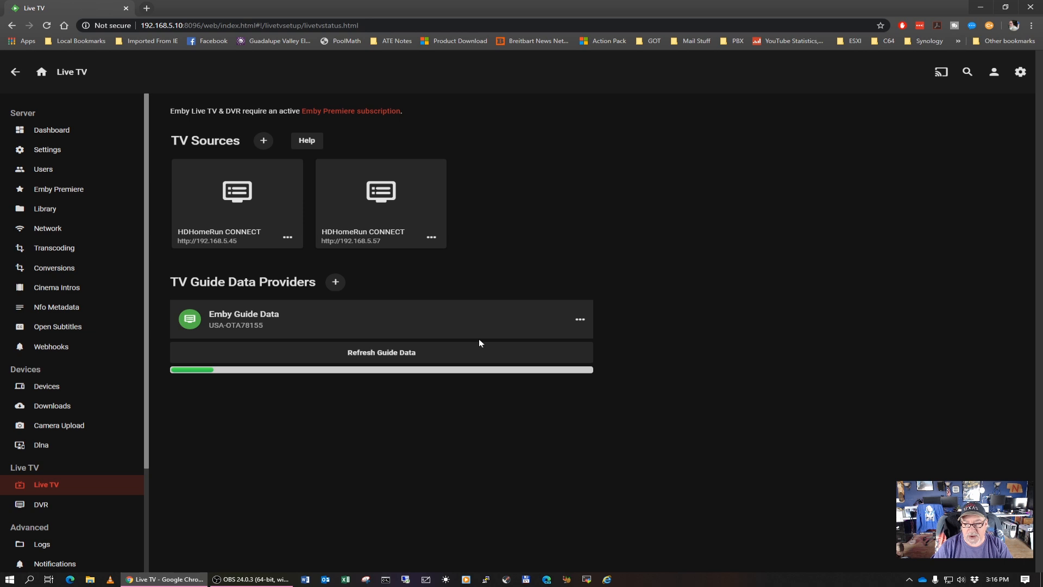
left_click(22, 131)
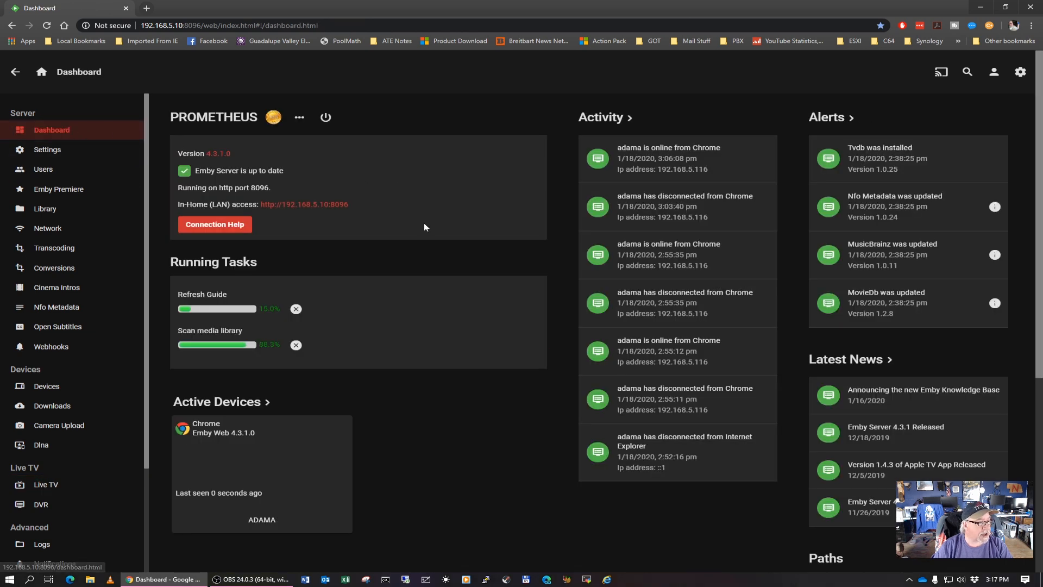